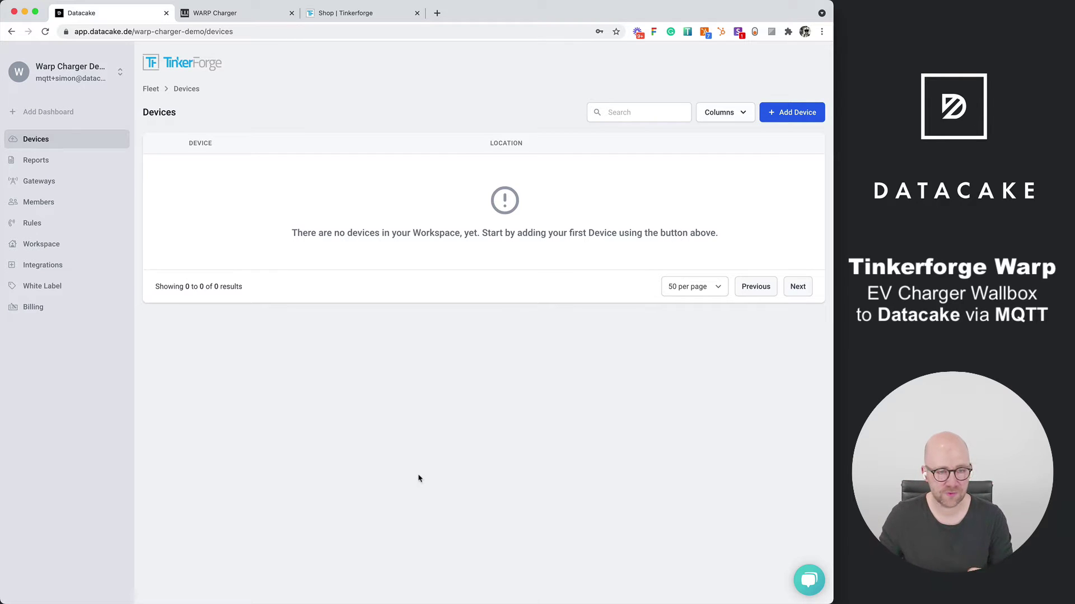
- Look through the WARP Charger Pro shop page screenshots, then return to the Datacake devices list
{"action": "left_click", "coordinate": [374, 14]}
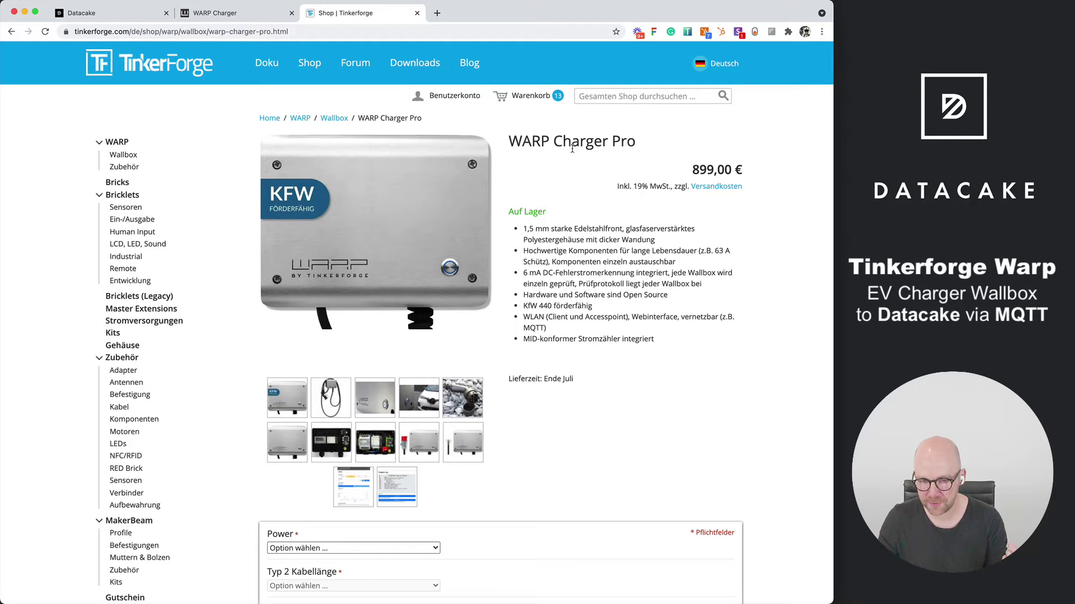
{"action": "left_click", "coordinate": [382, 442]}
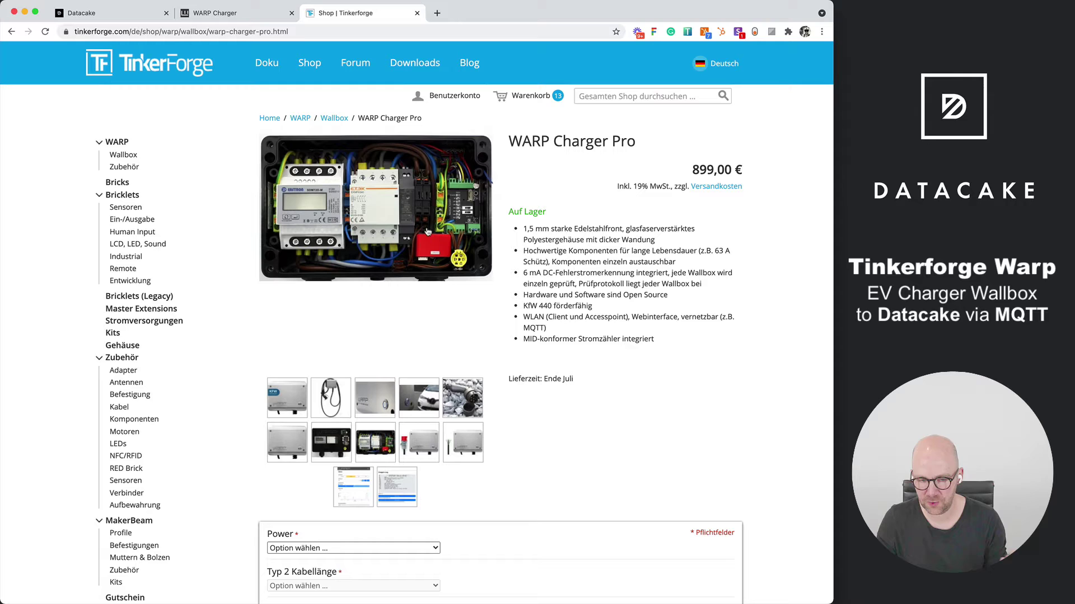
{"action": "left_click", "coordinate": [397, 488]}
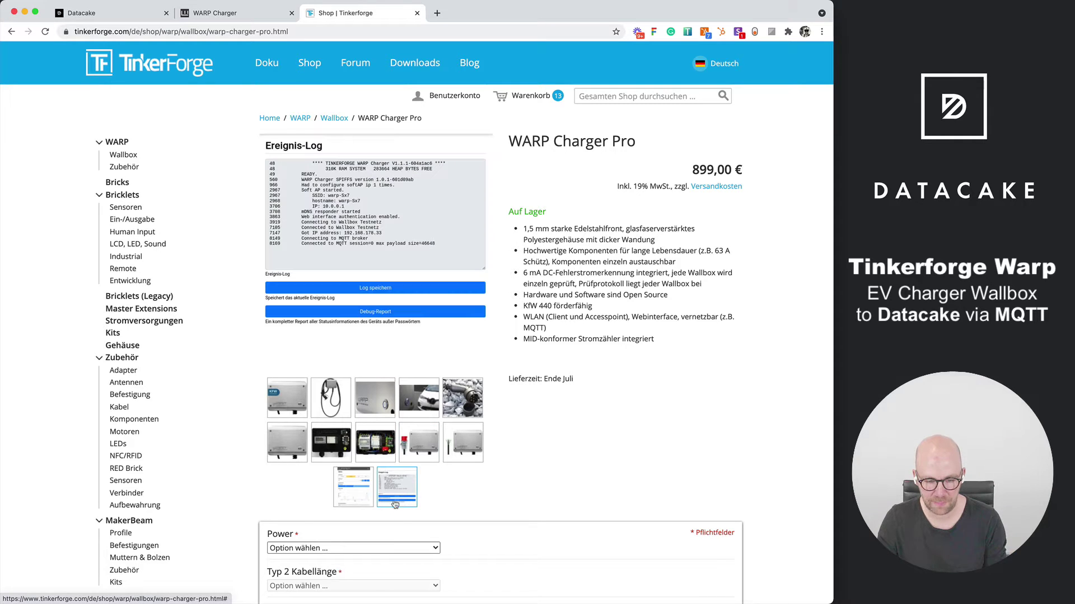
{"action": "left_click", "coordinate": [361, 502]}
{"action": "left_click", "coordinate": [384, 499]}
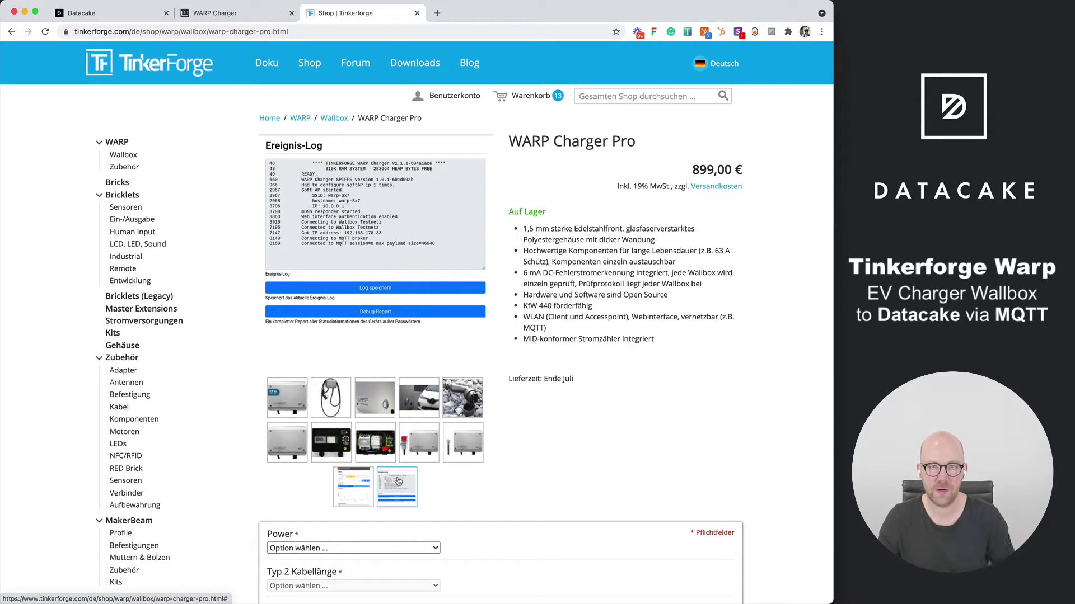
{"action": "left_click", "coordinate": [147, 19]}
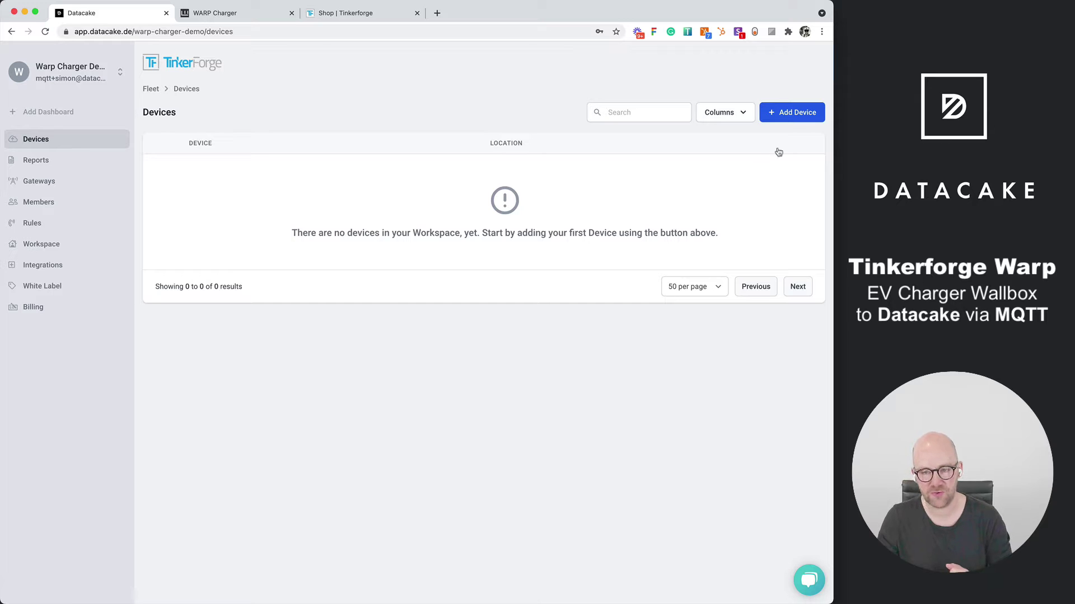
- Start a new API device under a new product named Tinkerforge Warp
{"action": "left_click", "coordinate": [789, 122]}
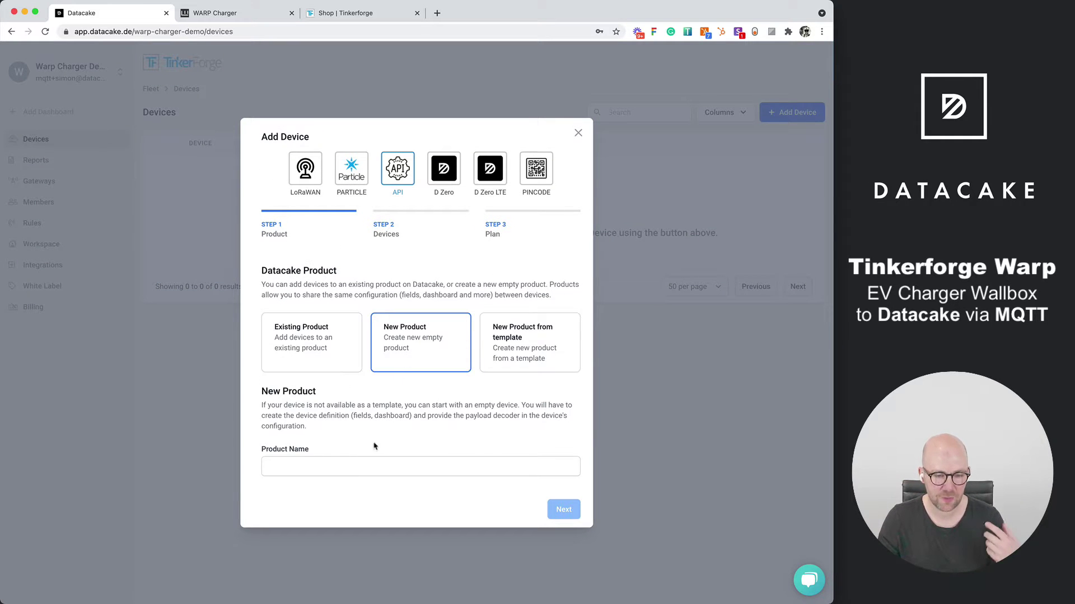
{"action": "left_click", "coordinate": [361, 467]}
{"action": "type", "text": "Tinkerforge QW"}
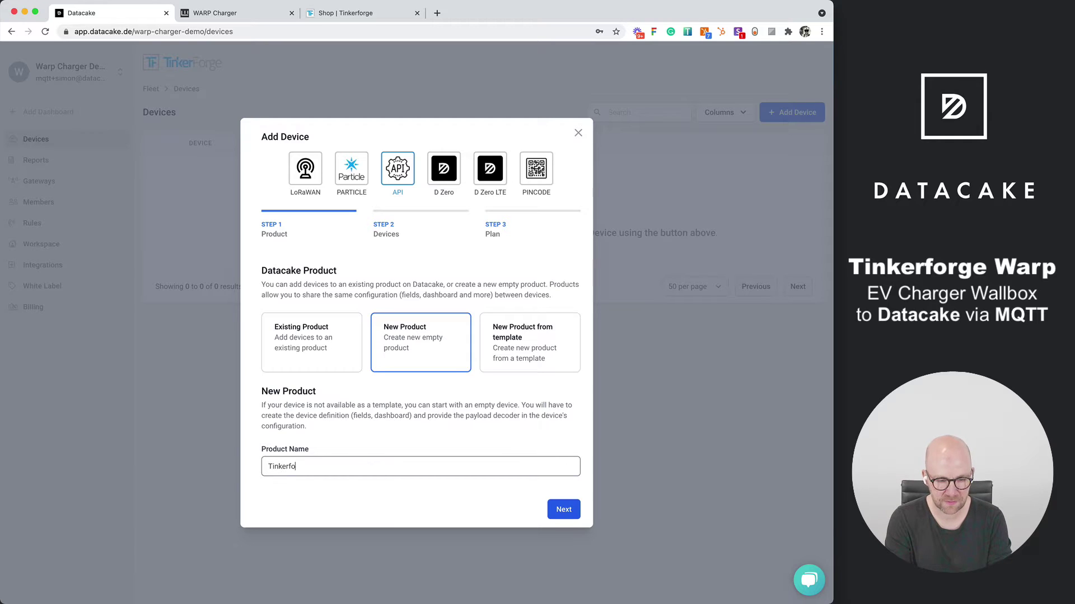
{"action": "key", "text": "BackSpace"}
{"action": "key", "text": "BackSpace"}
{"action": "type", "text": "Warp"}
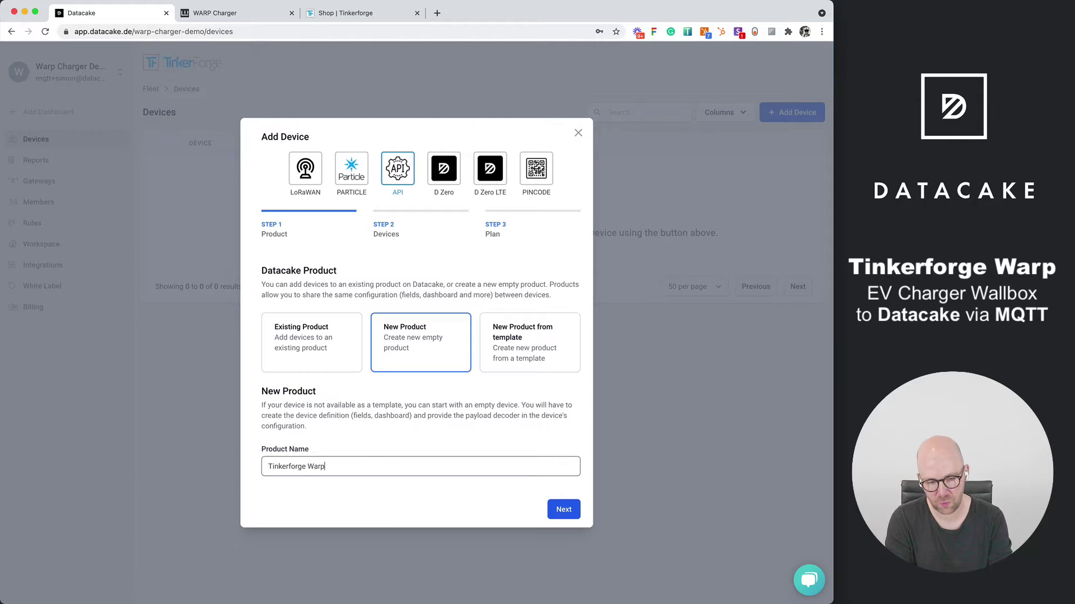
{"action": "left_click", "coordinate": [572, 509]}
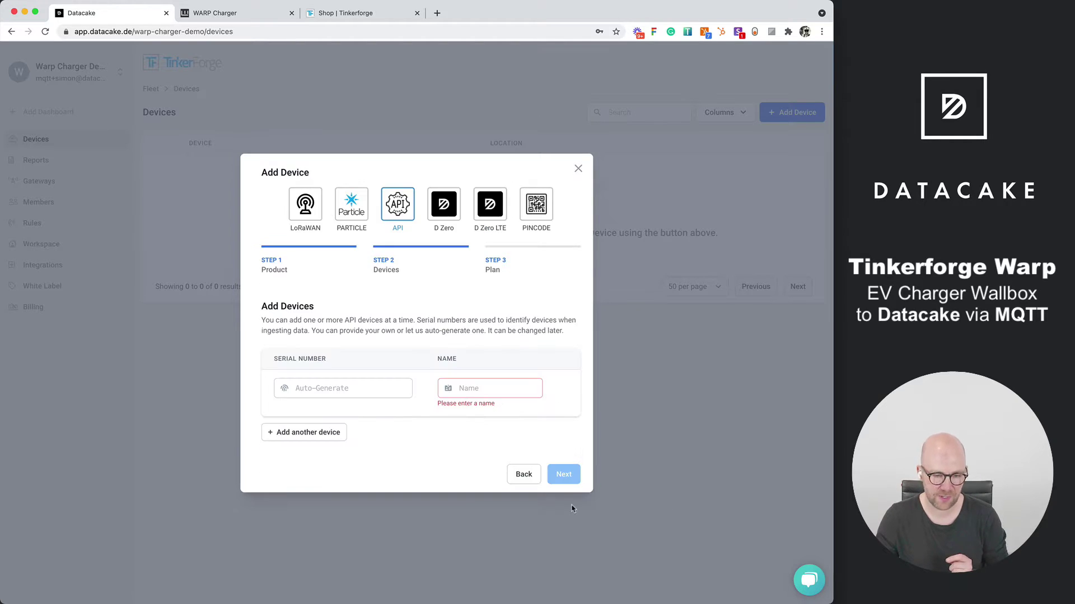
- Name the device Warp Device 01 and add it on the Free plan
{"action": "left_click", "coordinate": [480, 388]}
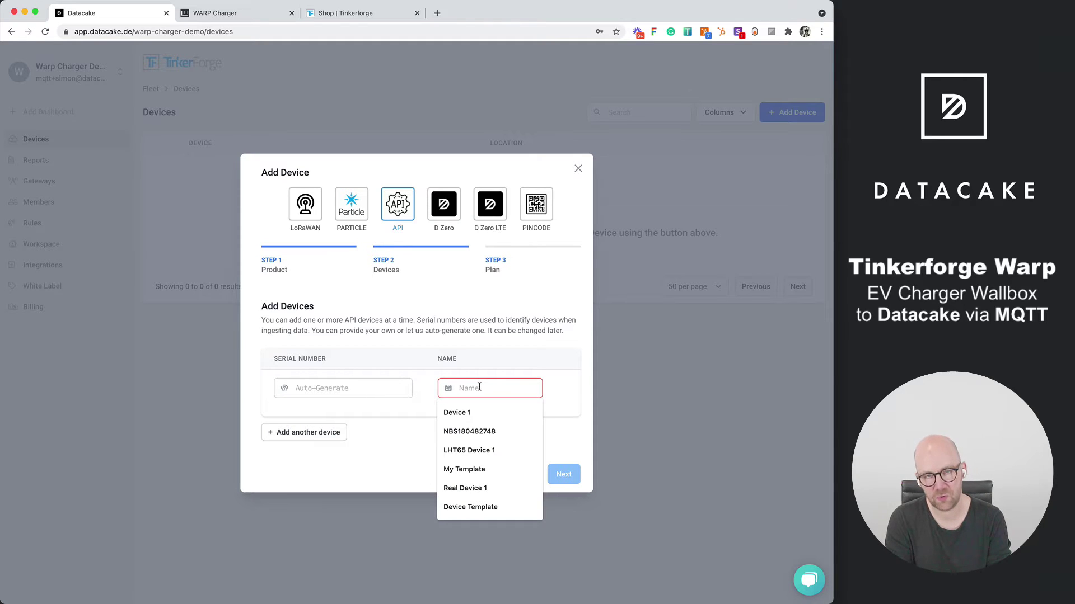
{"action": "type", "text": "Warp Device"}
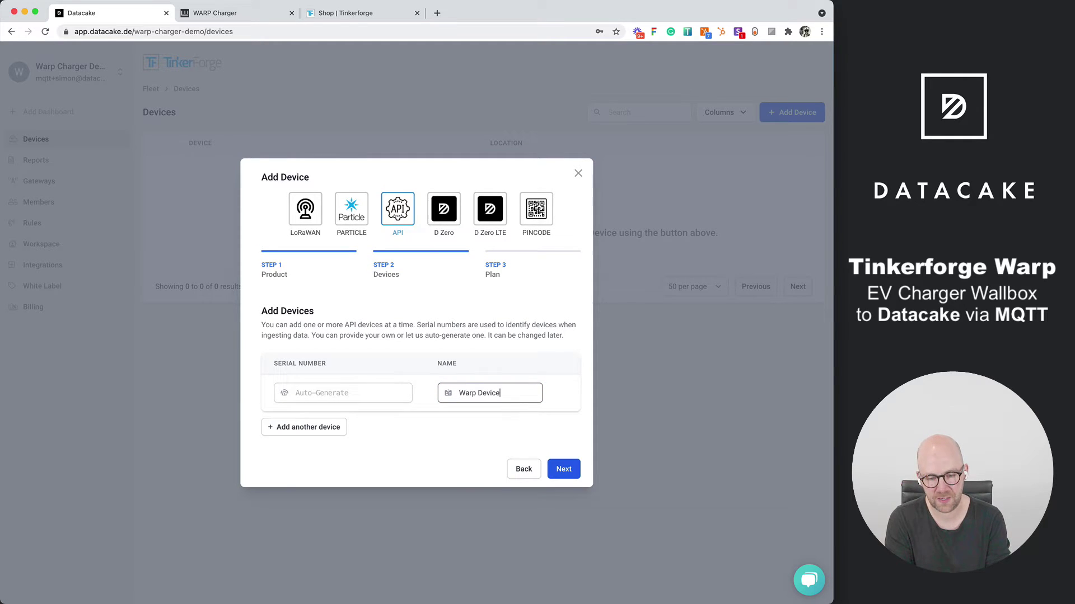
{"action": "type", "text": " 01"}
{"action": "left_click", "coordinate": [568, 472]}
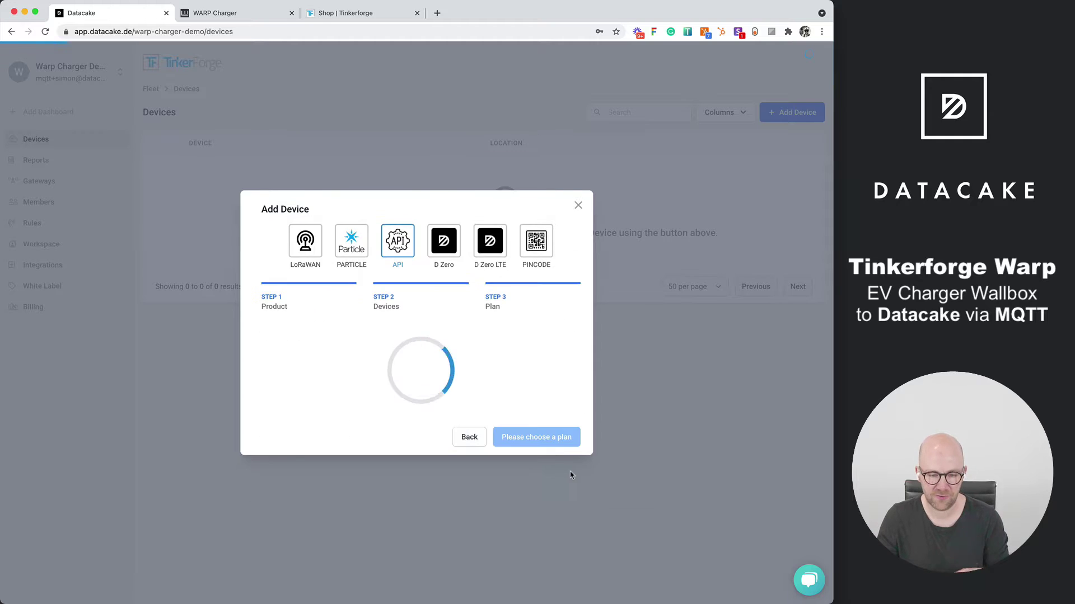
{"action": "left_click", "coordinate": [321, 364]}
{"action": "left_click", "coordinate": [543, 483]}
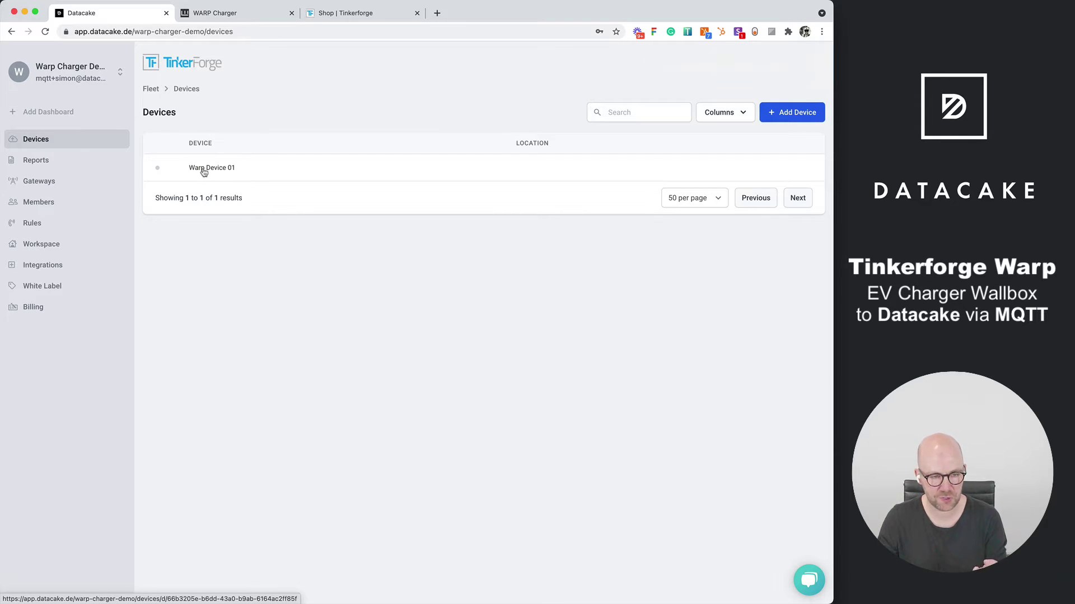
- Open Warp Device 01's Configuration tab and scroll to the MQTT Configuration heading
{"action": "left_click", "coordinate": [203, 169]}
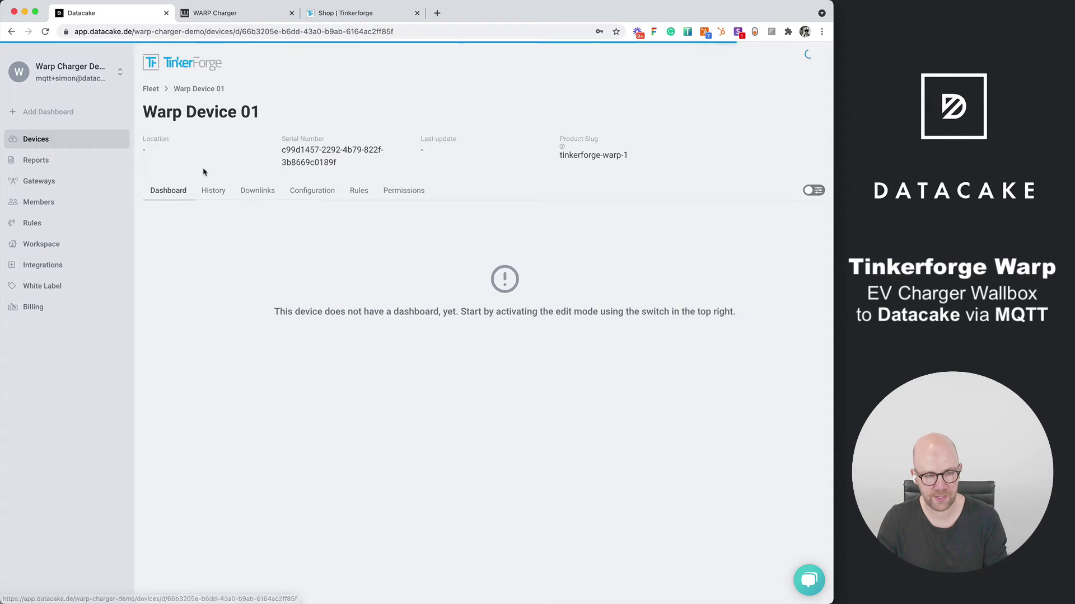
{"action": "left_click", "coordinate": [306, 192]}
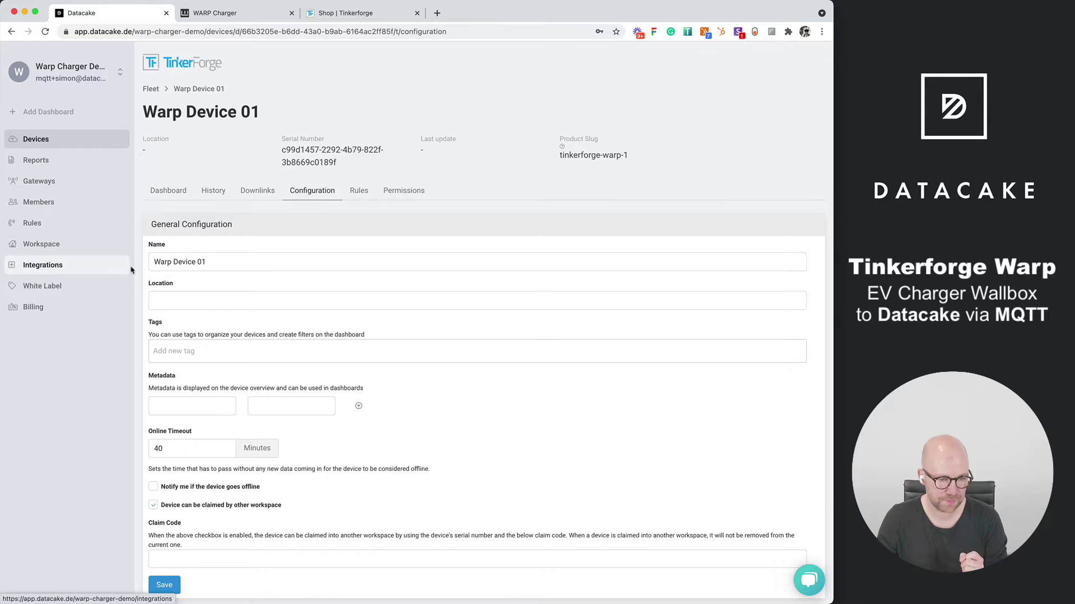
{"action": "scroll", "coordinate": [139, 265], "scroll_direction": "down", "scroll_amount": 2}
{"action": "scroll", "coordinate": [140, 266], "scroll_direction": "down", "scroll_amount": 20}
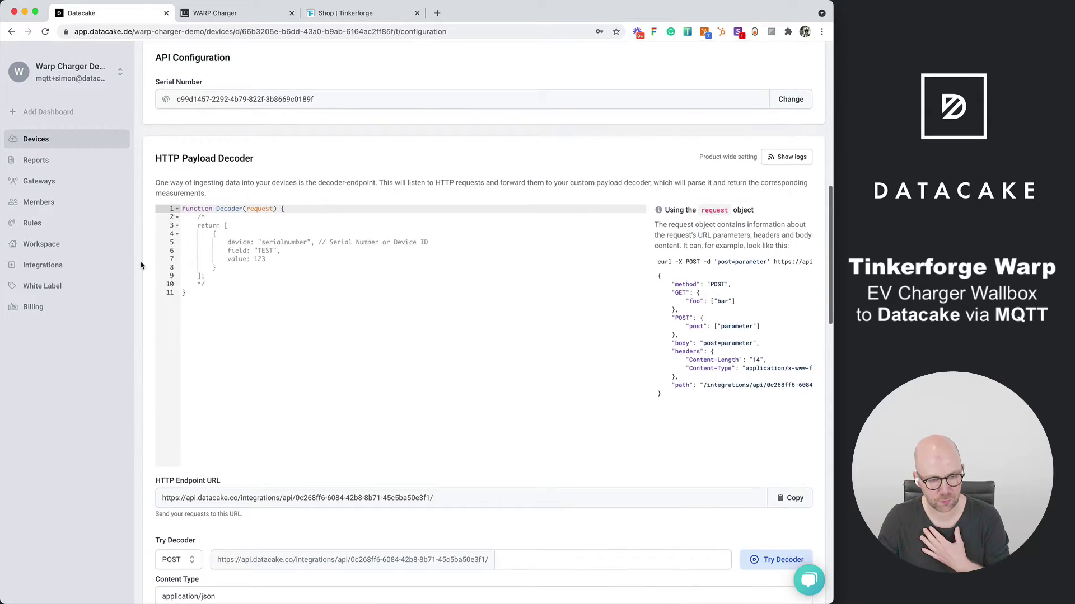
{"action": "scroll", "coordinate": [141, 265], "scroll_direction": "up", "scroll_amount": 3}
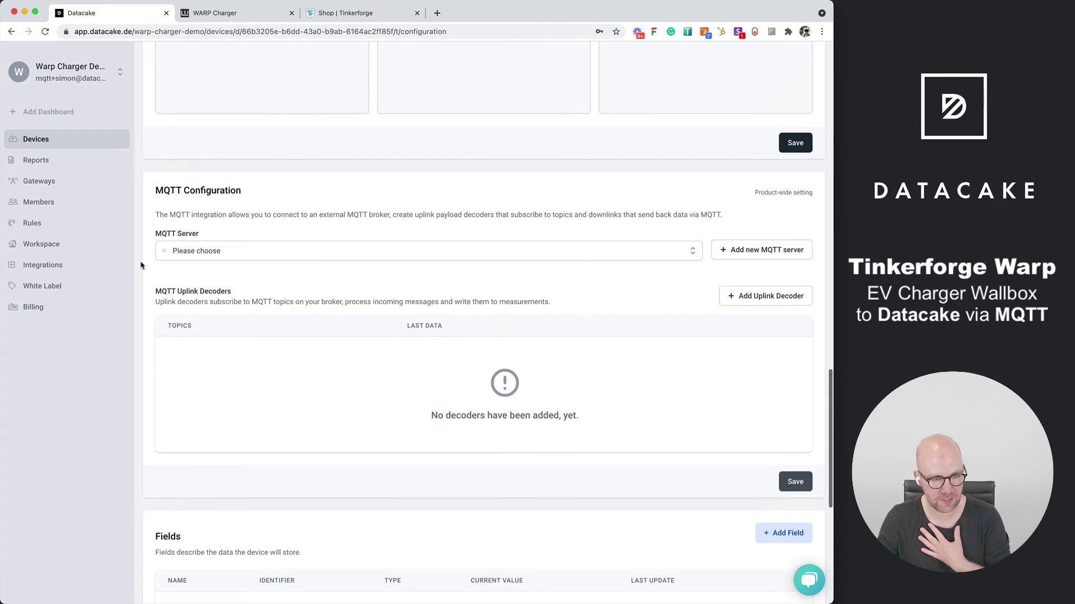
{"action": "triple_click", "coordinate": [195, 190]}
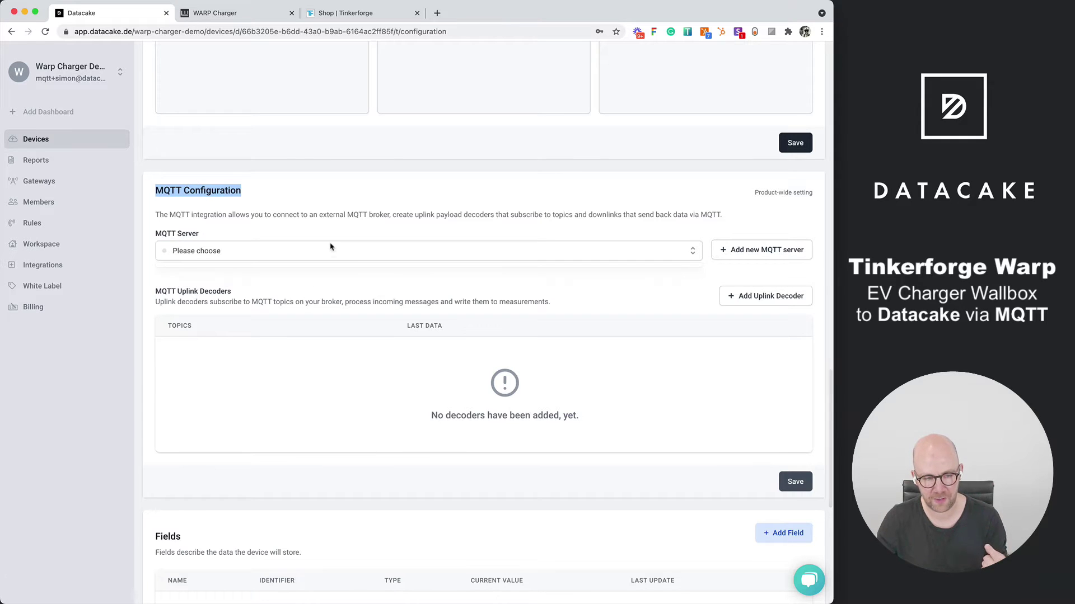
- Start a new MQTT server using MQTTS, port 8883 and host tinkerforge-3cec.managed-mqtt.com
{"action": "left_click", "coordinate": [402, 228]}
{"action": "left_click", "coordinate": [759, 256]}
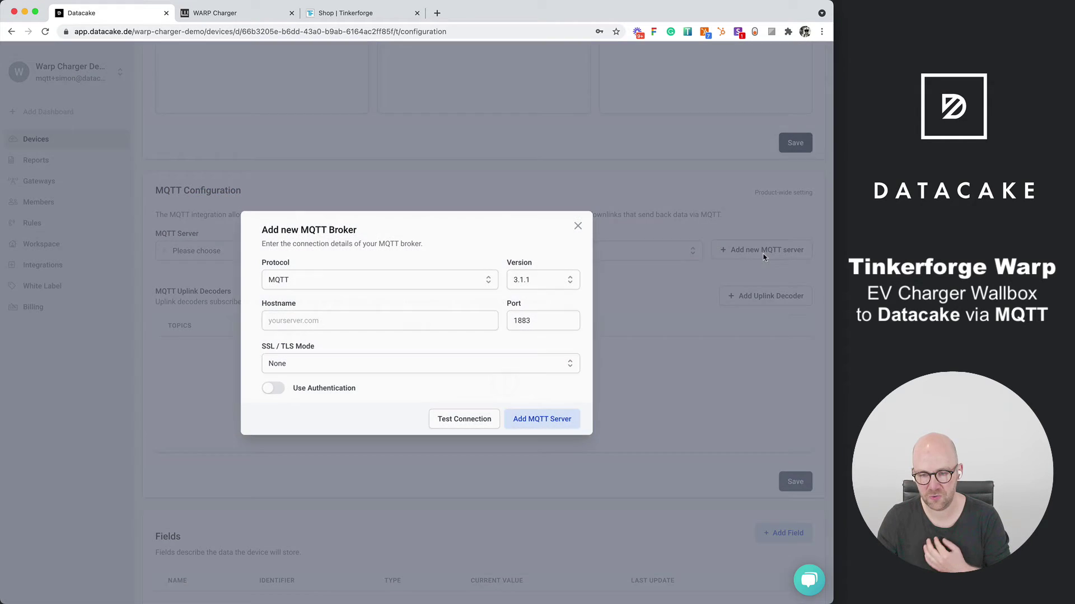
{"action": "left_click", "coordinate": [369, 280]}
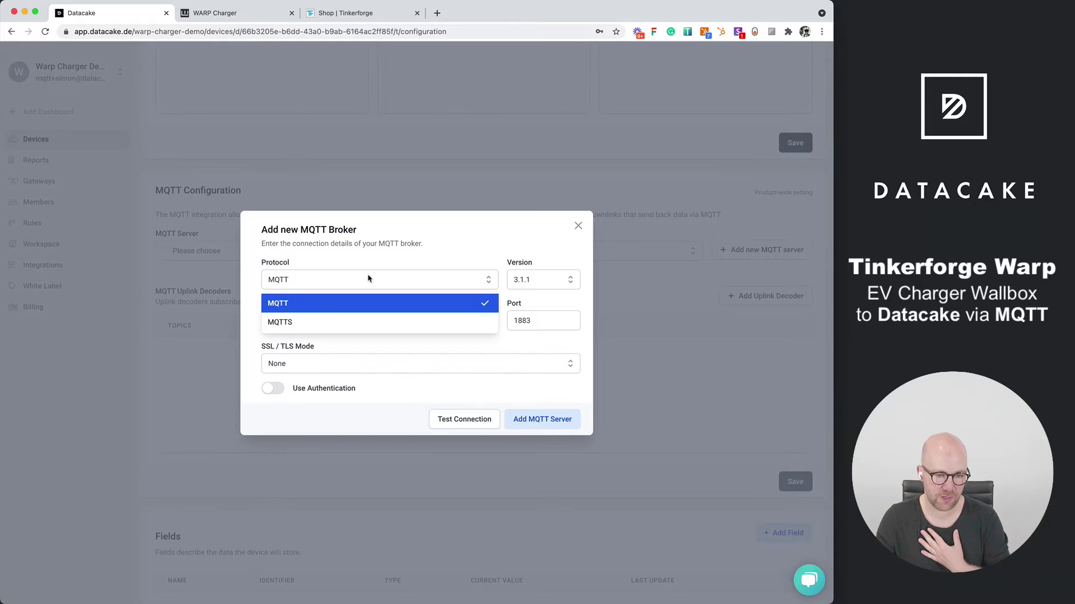
{"action": "left_click", "coordinate": [331, 320]}
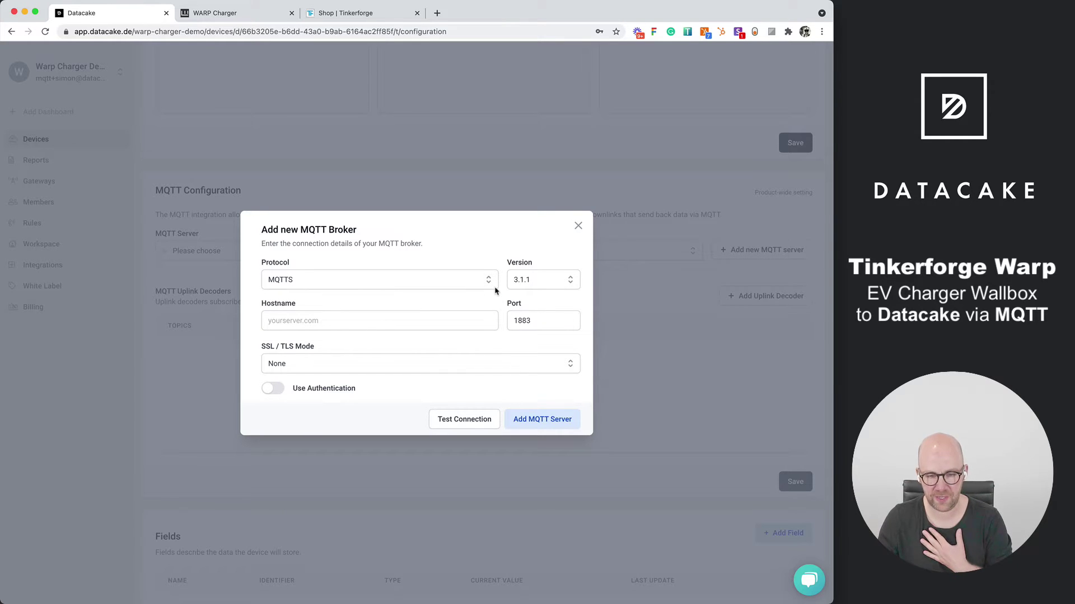
{"action": "left_click", "coordinate": [543, 323]}
{"action": "double_click", "coordinate": [543, 323]}
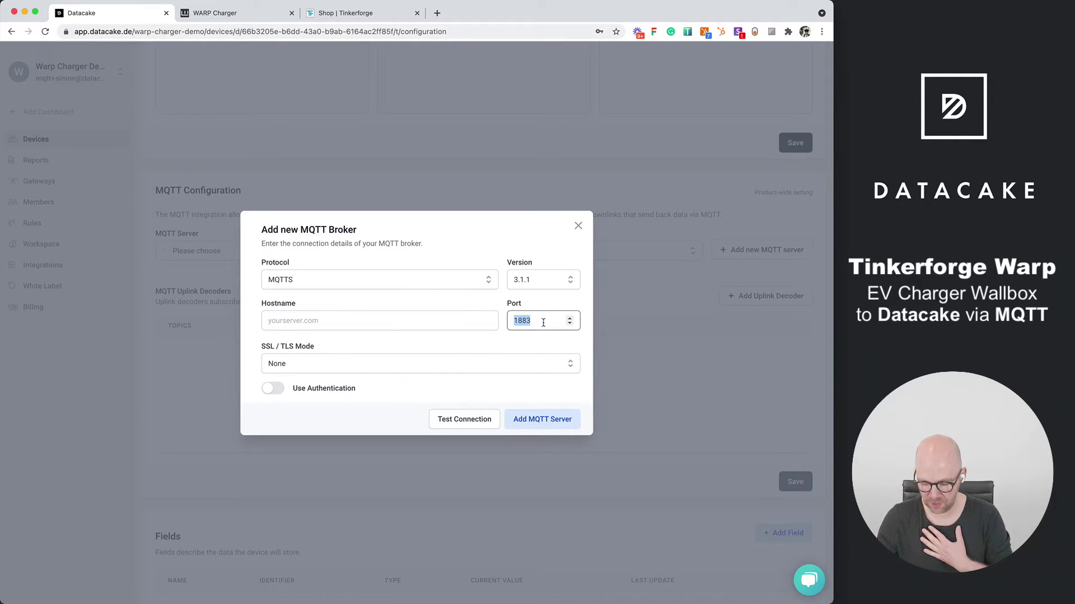
{"action": "type", "text": "8883"}
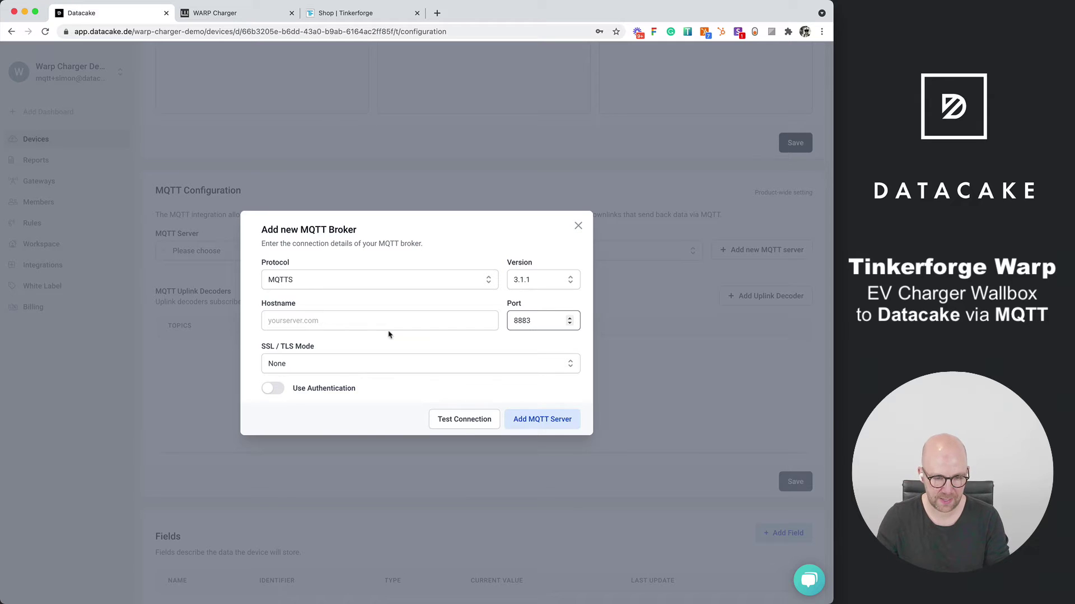
{"action": "left_click", "coordinate": [389, 322]}
{"action": "type", "text": "t"}
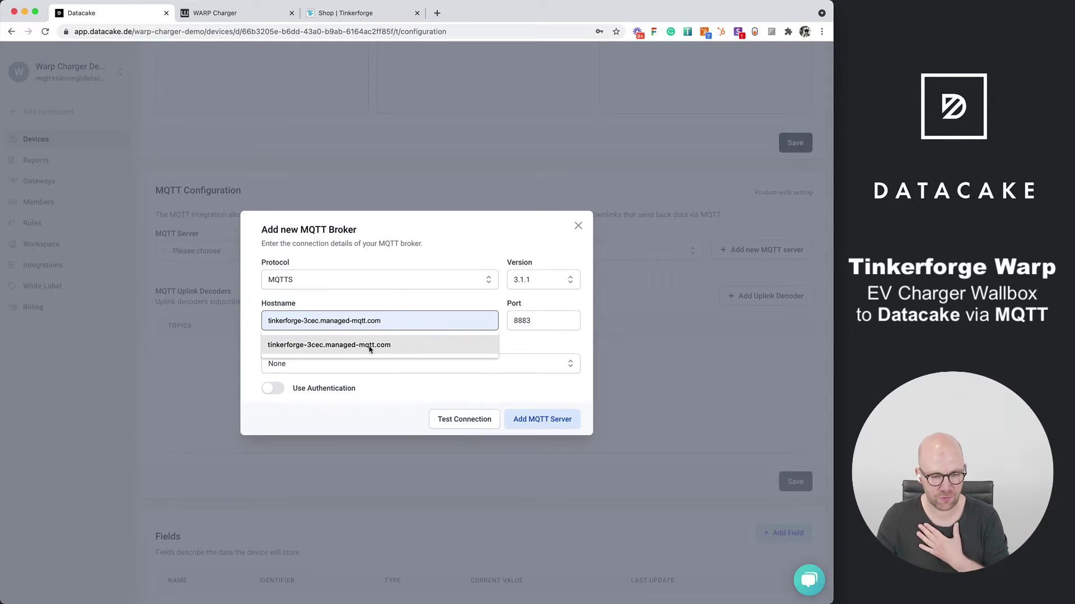
{"action": "left_click", "coordinate": [369, 345]}
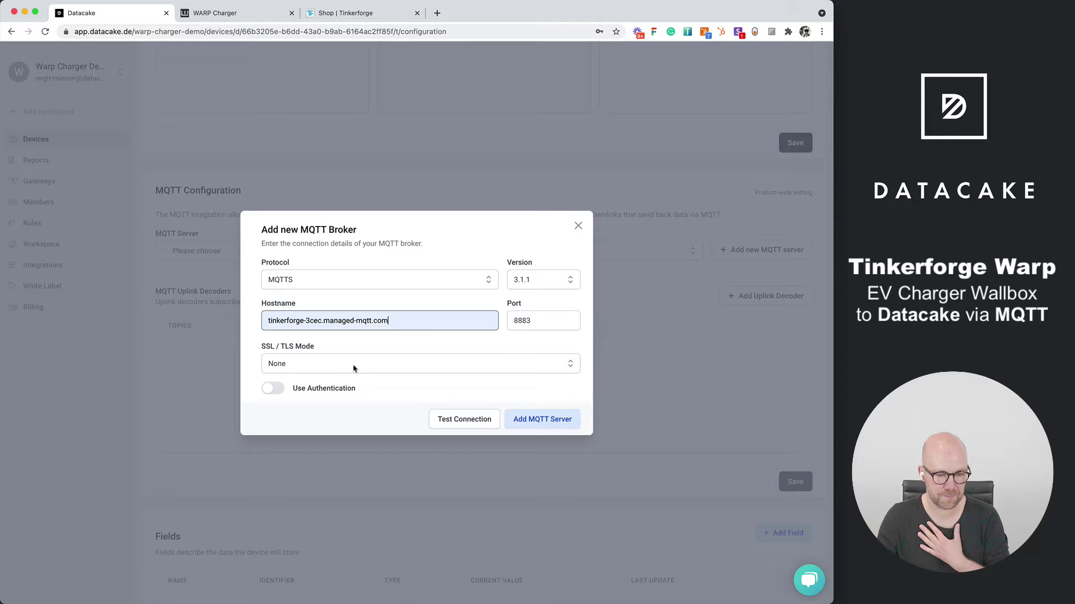
- Use a CA signed certificate, enable authentication with credentials, test the connection and add the server
{"action": "left_click", "coordinate": [355, 368]}
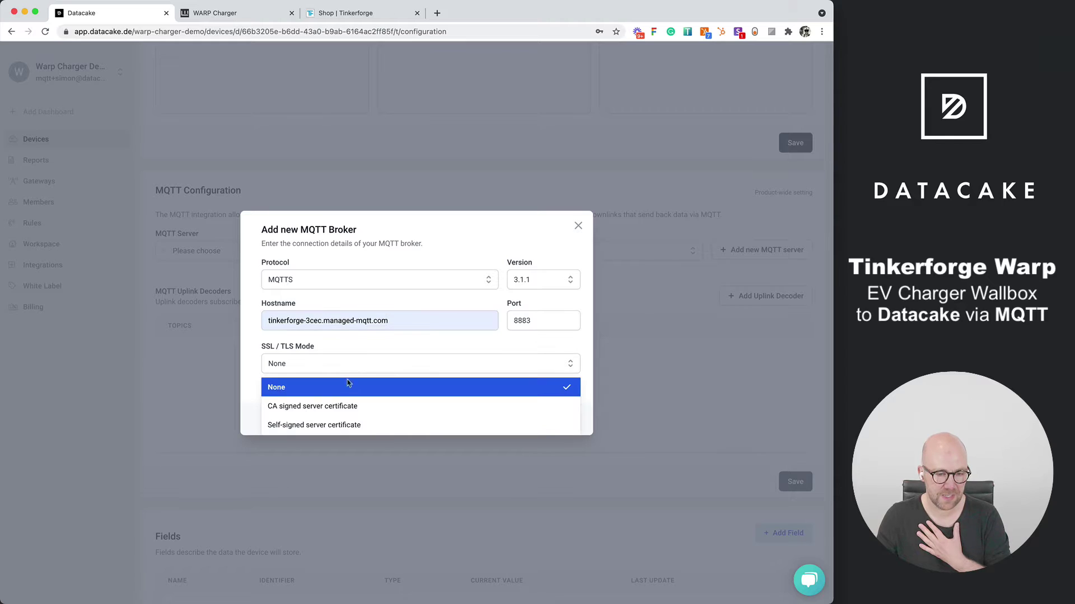
{"action": "left_click", "coordinate": [333, 410]}
{"action": "left_click", "coordinate": [280, 391]}
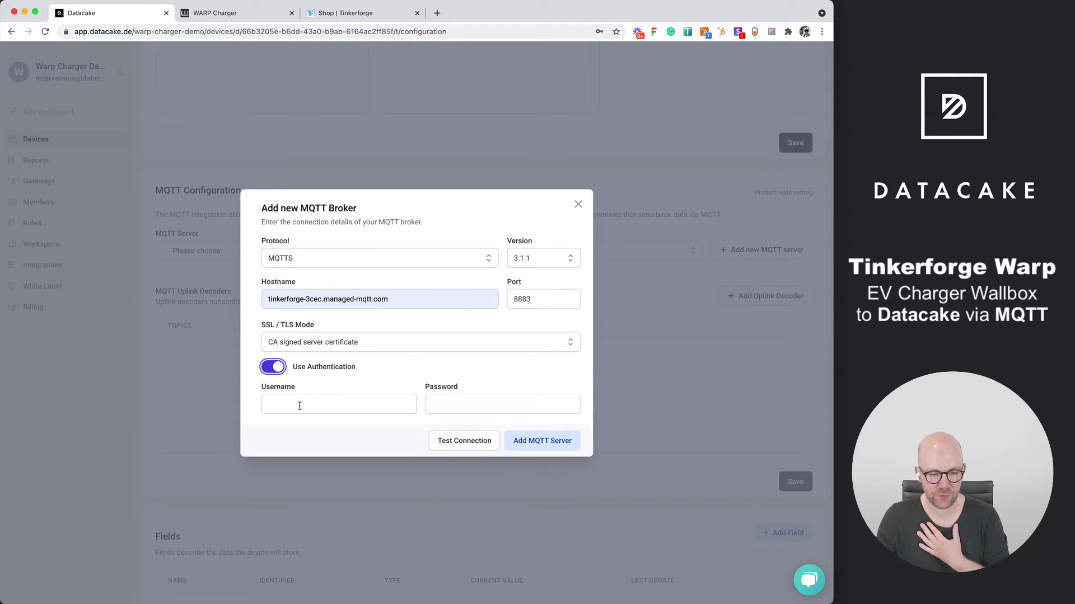
{"action": "left_click", "coordinate": [481, 407]}
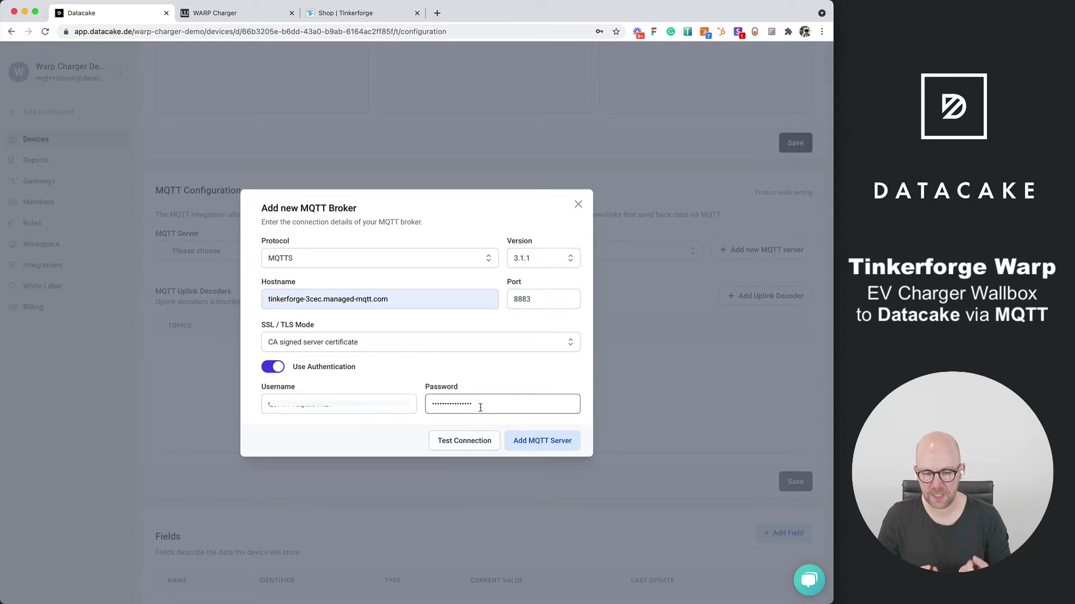
{"action": "left_click", "coordinate": [468, 443]}
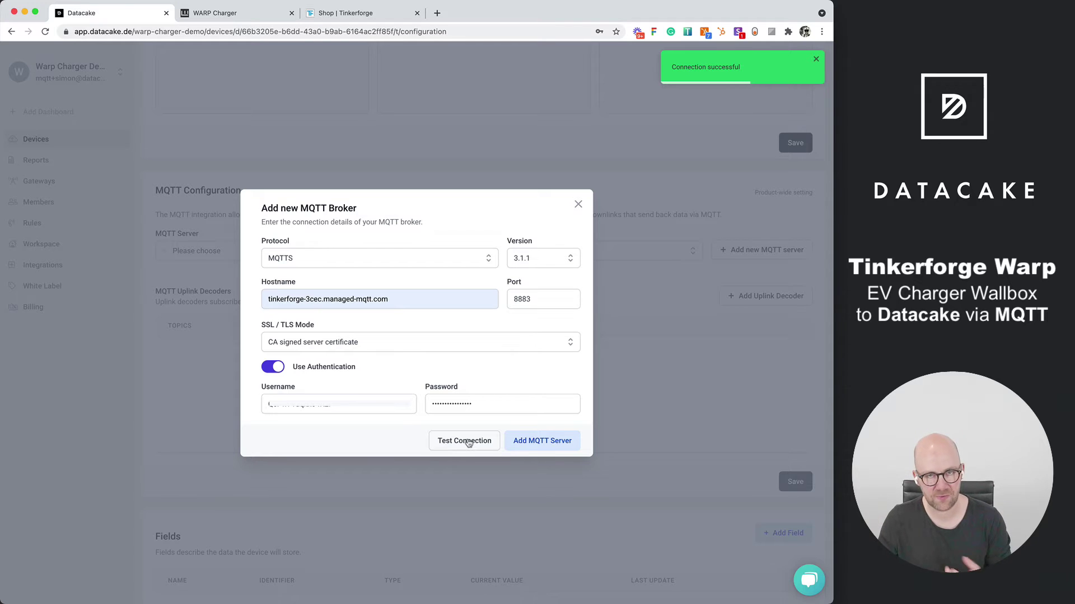
{"action": "left_click", "coordinate": [531, 440]}
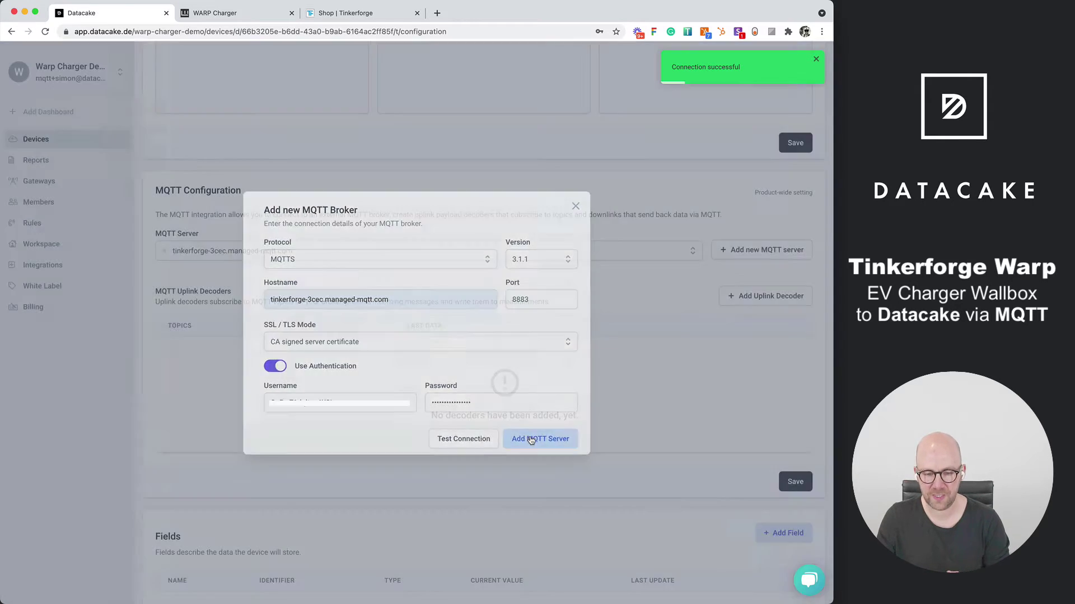
{"action": "scroll", "coordinate": [537, 372], "scroll_direction": "down", "scroll_amount": 1}
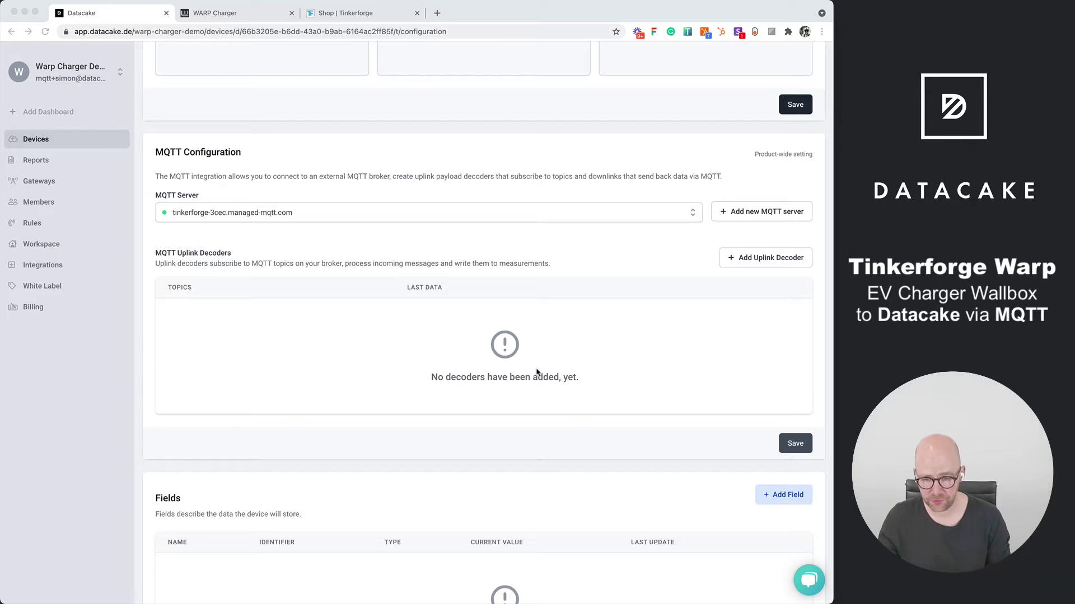
{"action": "left_click", "coordinate": [666, 256]}
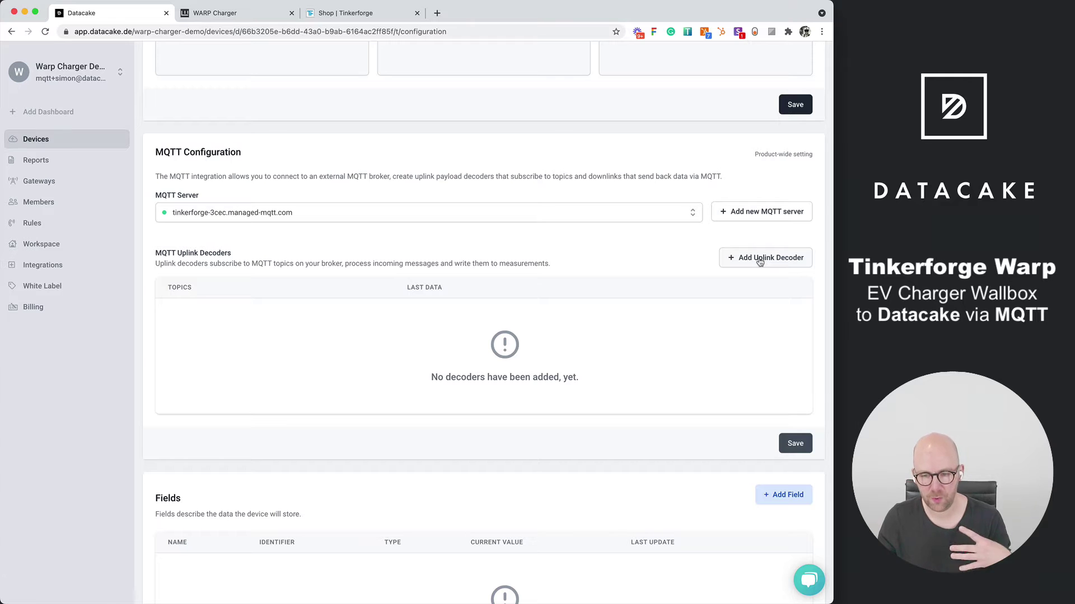
{"action": "left_click", "coordinate": [760, 258]}
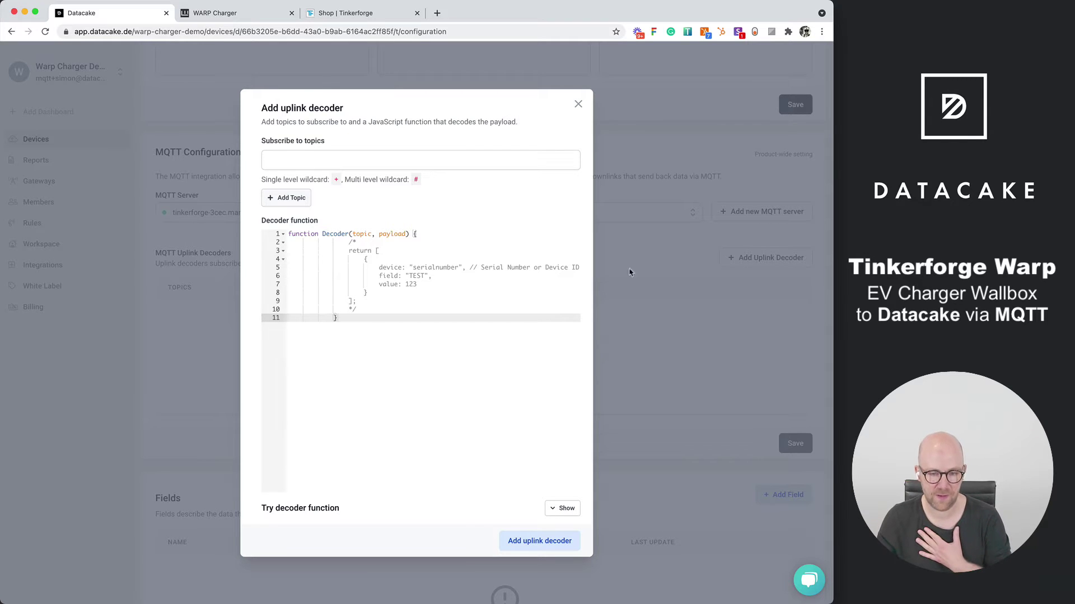
{"action": "left_click", "coordinate": [579, 102]}
{"action": "scroll", "coordinate": [174, 311], "scroll_direction": "down", "scroll_amount": 4}
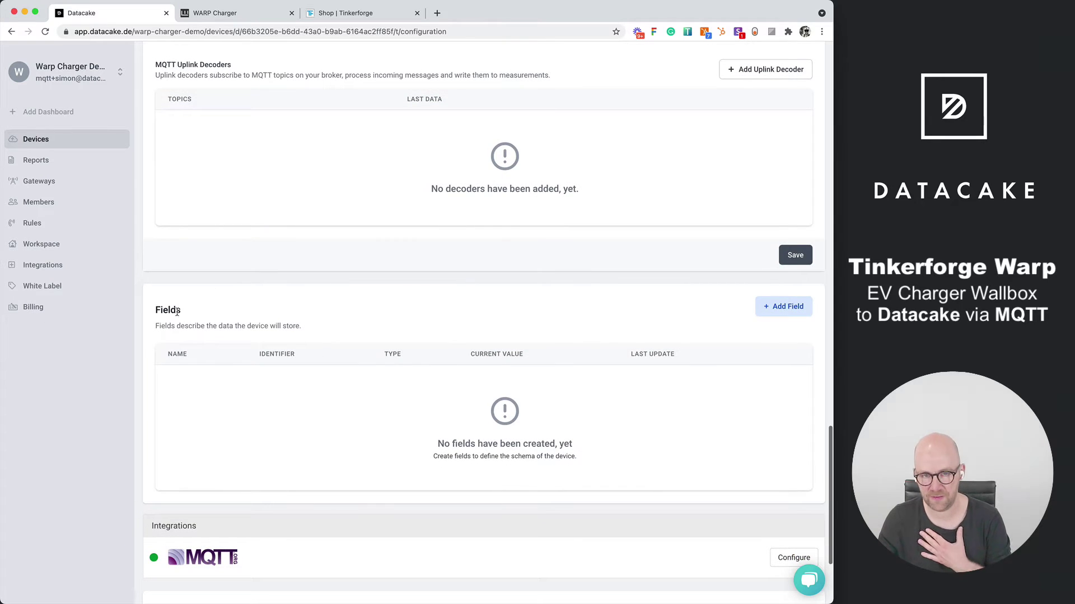
- In MQTT Explorer, expand warp > SyL > meter and show the state topic's JSON values
{"action": "key", "text": "super+Tab"}
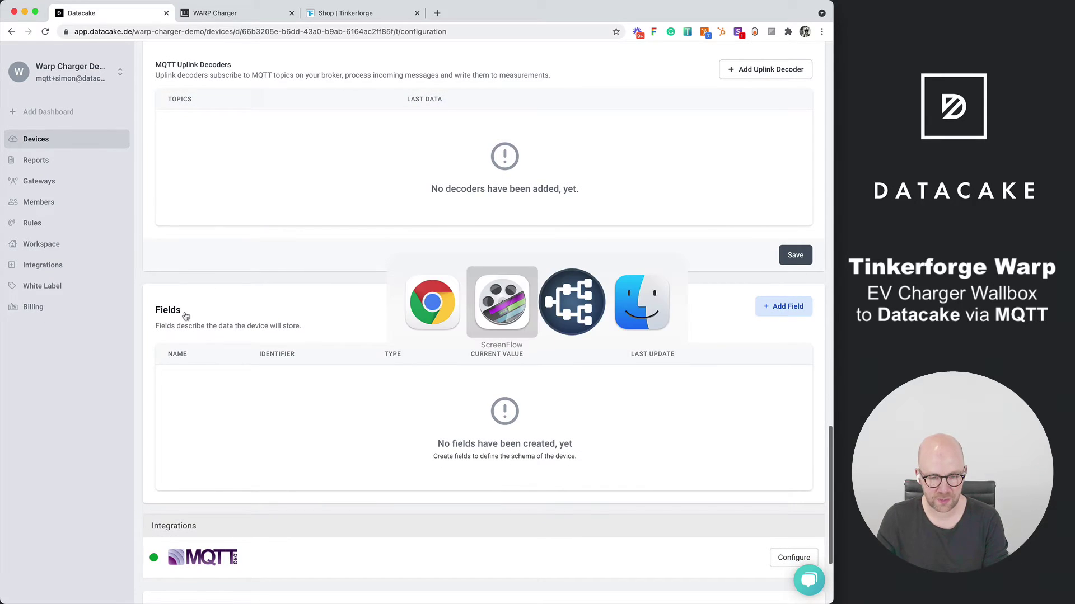
{"action": "key", "text": "super+Tab"}
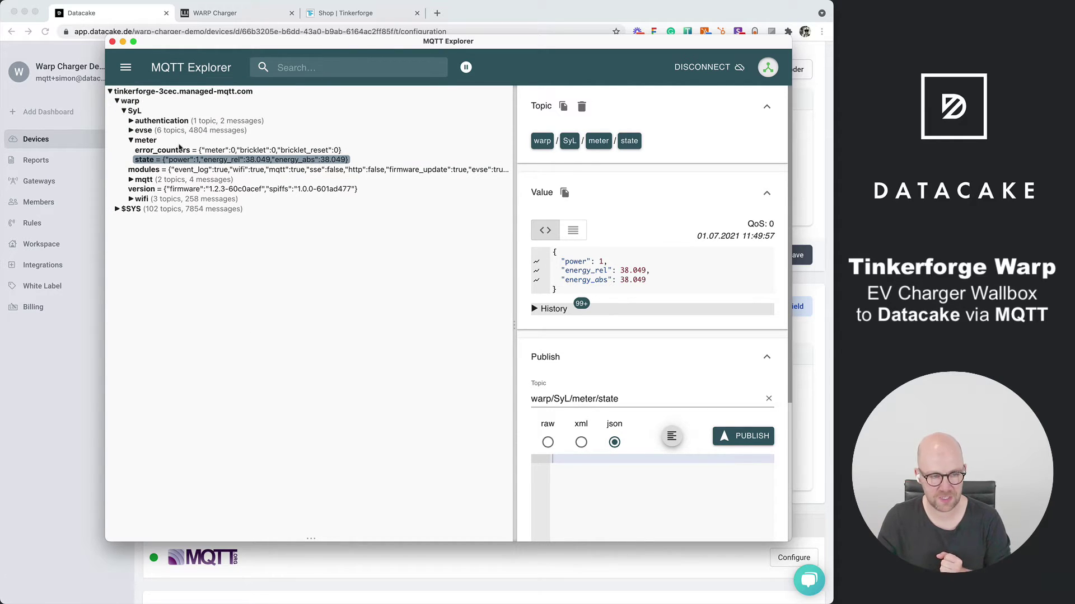
{"action": "left_click", "coordinate": [144, 140]}
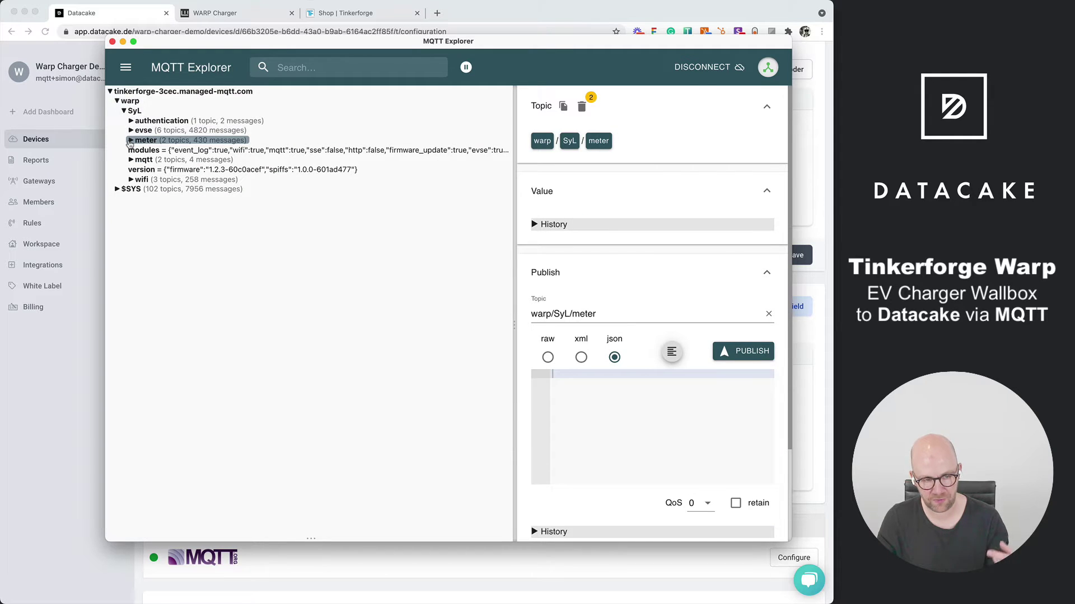
{"action": "left_click", "coordinate": [129, 141]}
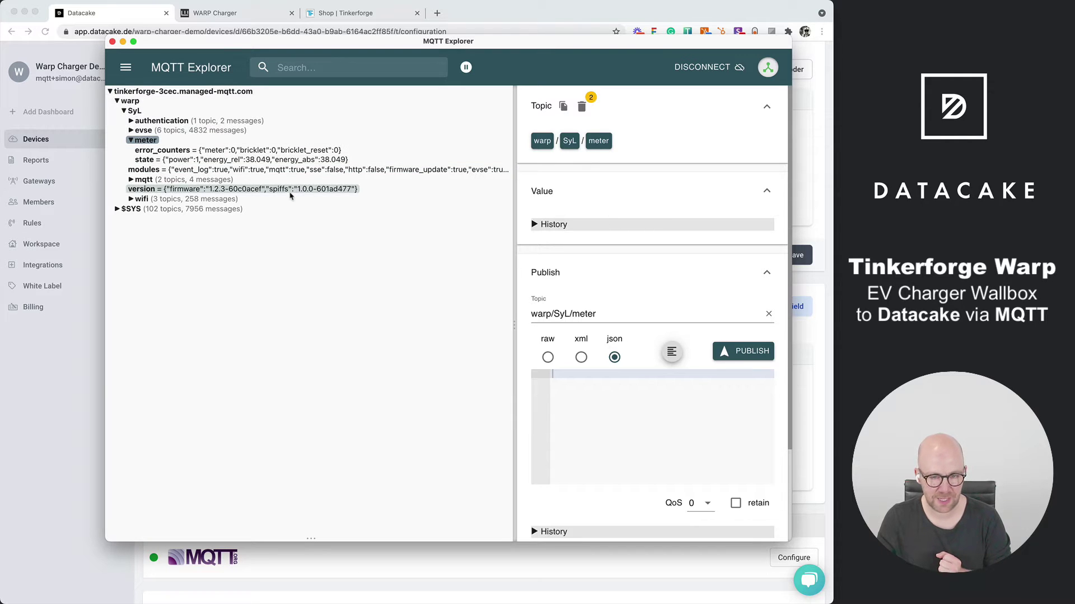
{"action": "left_click", "coordinate": [163, 160]}
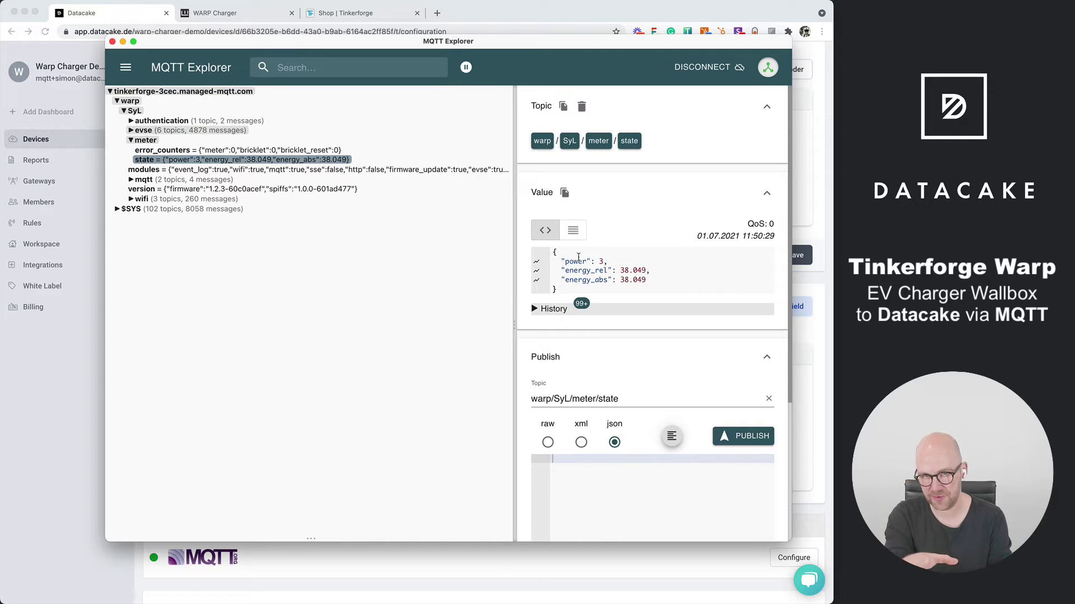
- Back in Datacake, add a Float field named Charging Power
{"action": "key", "text": "super+Tab"}
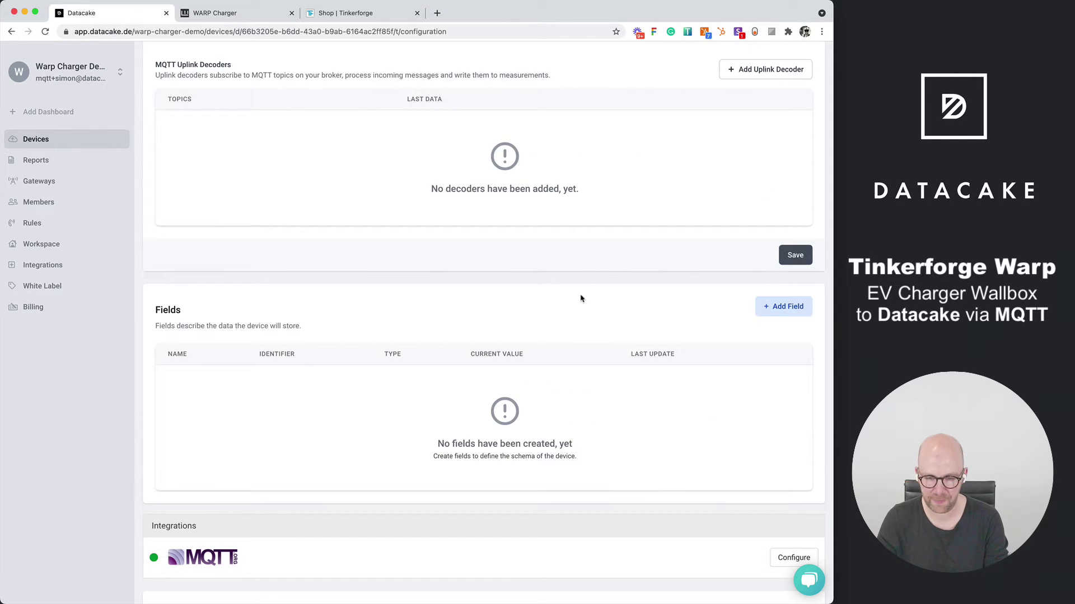
{"action": "scroll", "coordinate": [217, 325], "scroll_direction": "up", "scroll_amount": 3}
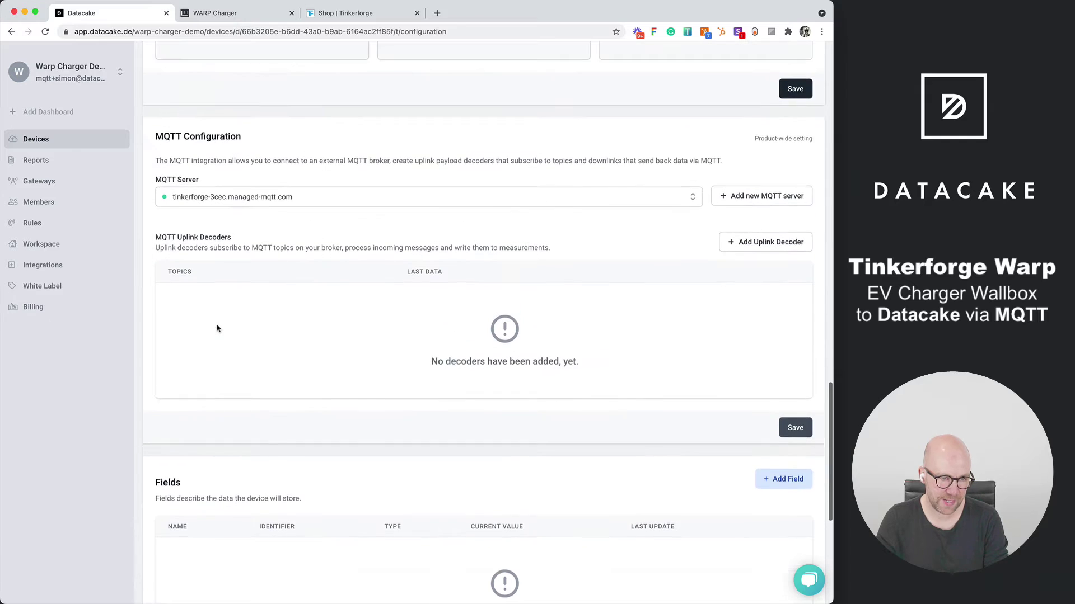
{"action": "scroll", "coordinate": [264, 288], "scroll_direction": "down", "scroll_amount": 5}
{"action": "scroll", "coordinate": [215, 227], "scroll_direction": "up", "scroll_amount": 1}
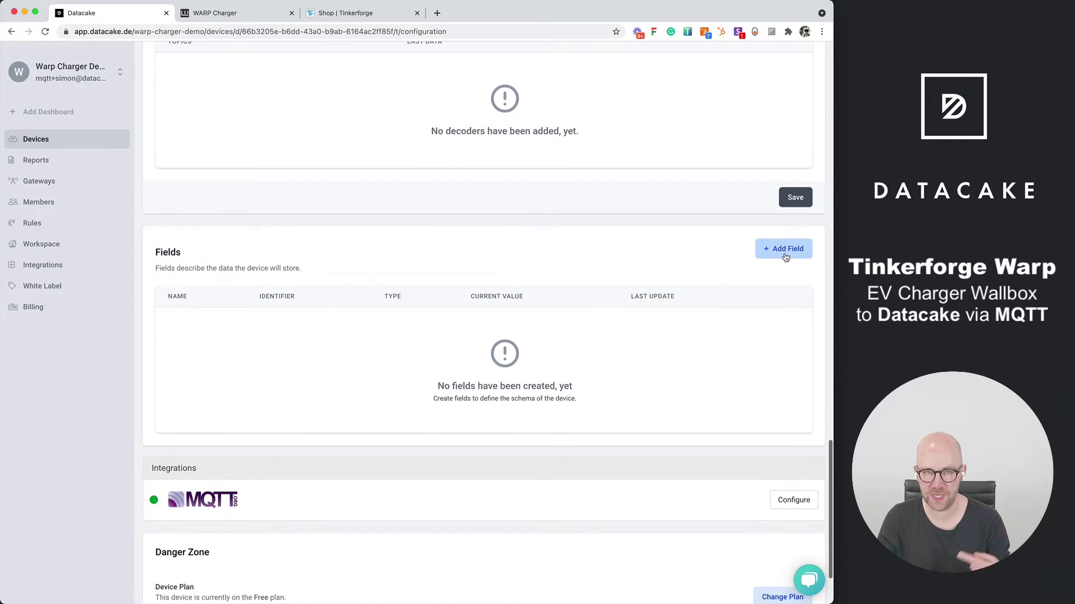
{"action": "left_click", "coordinate": [786, 255]}
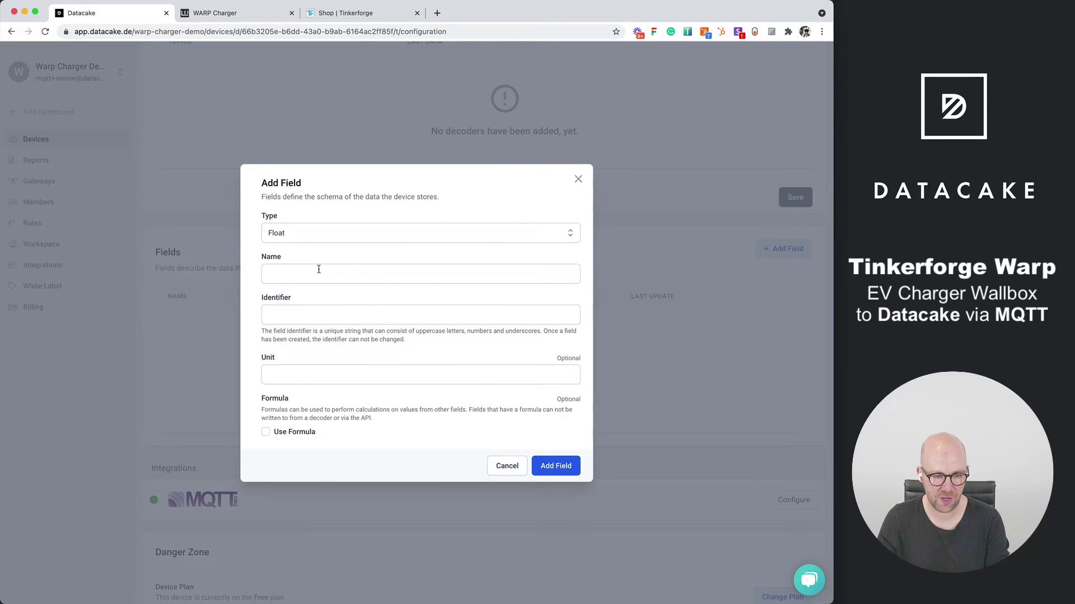
{"action": "left_click", "coordinate": [319, 270]}
{"action": "type", "text": "Charging P"}
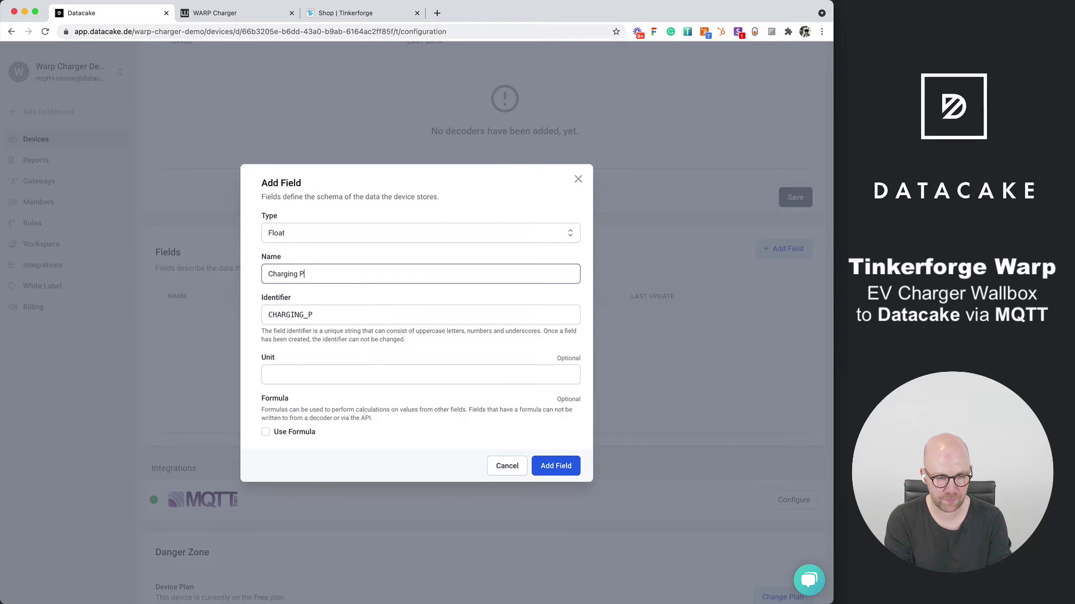
{"action": "type", "text": "ower"}
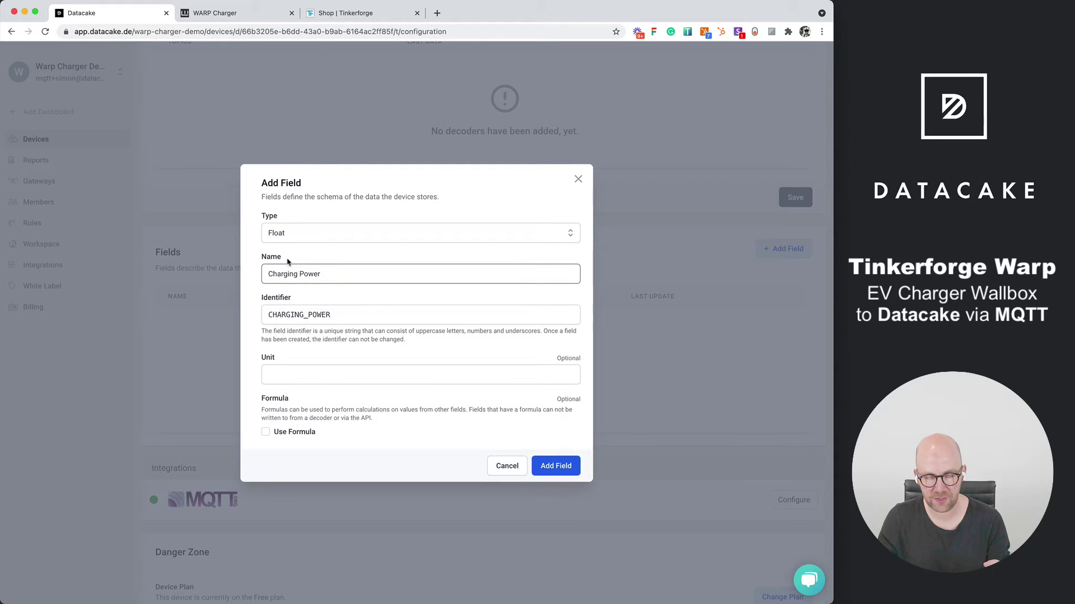
{"action": "left_click", "coordinate": [556, 466]}
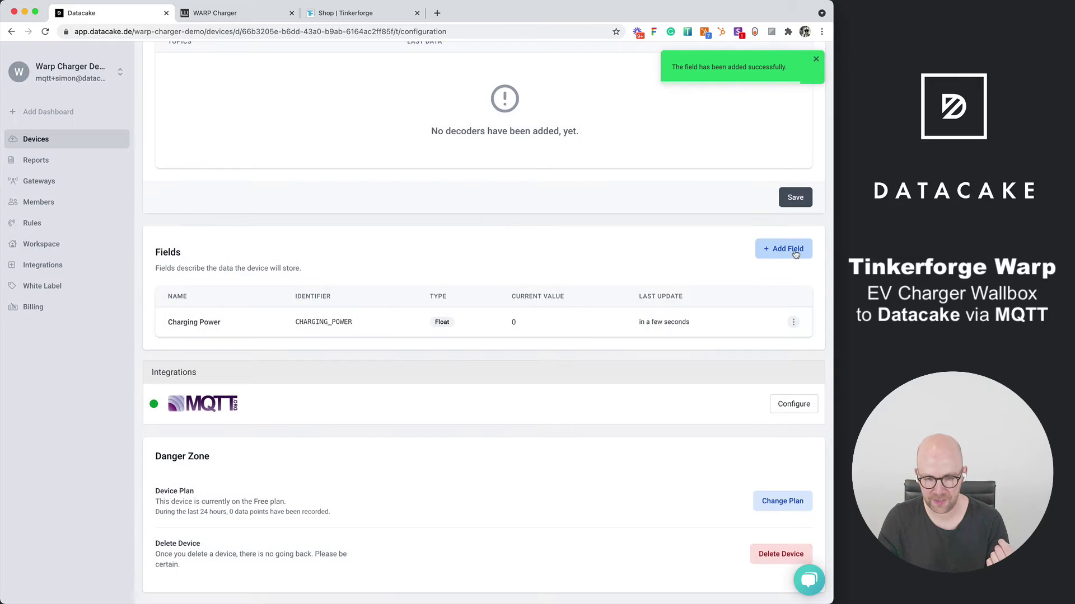
- Add two more Float fields named Relative Energy and Absolute Energy
{"action": "left_click", "coordinate": [783, 249]}
{"action": "left_click", "coordinate": [311, 282]}
{"action": "type", "text": "Relativ"}
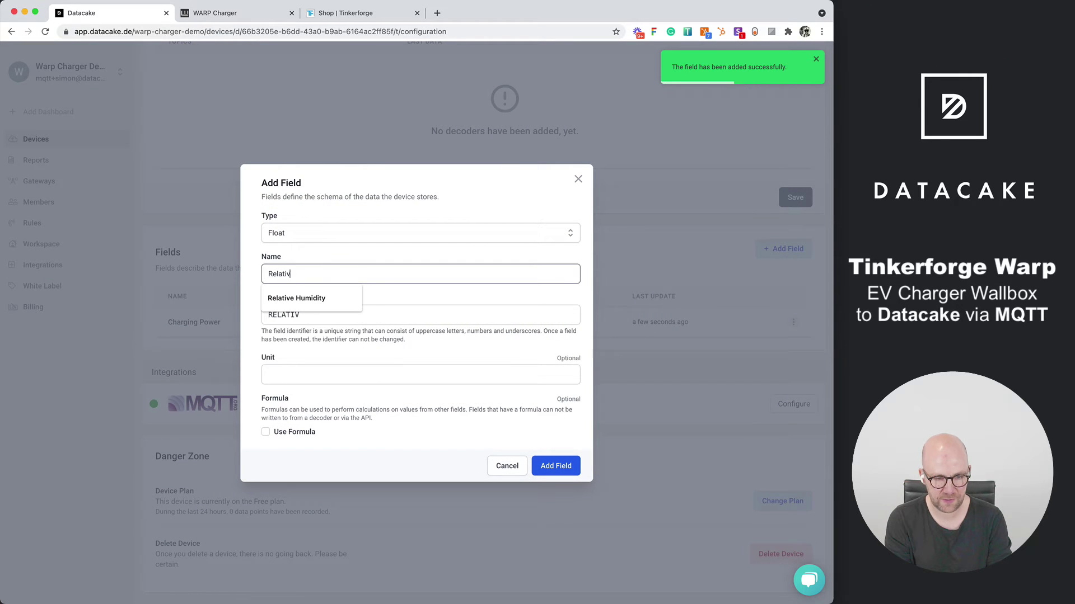
{"action": "type", "text": "e Energy"}
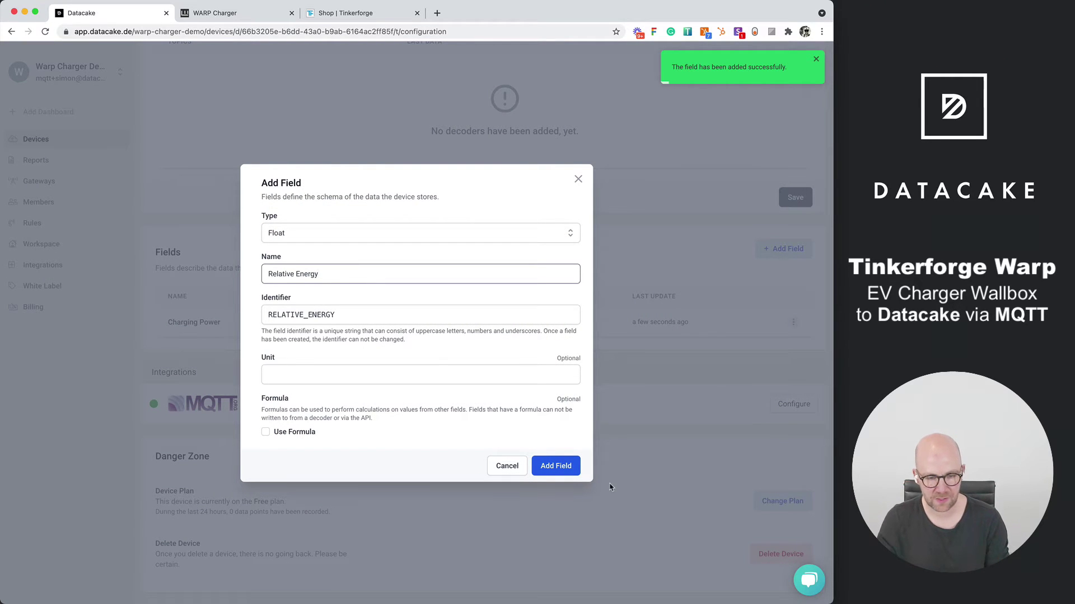
{"action": "left_click", "coordinate": [555, 465]}
{"action": "left_click", "coordinate": [783, 249]}
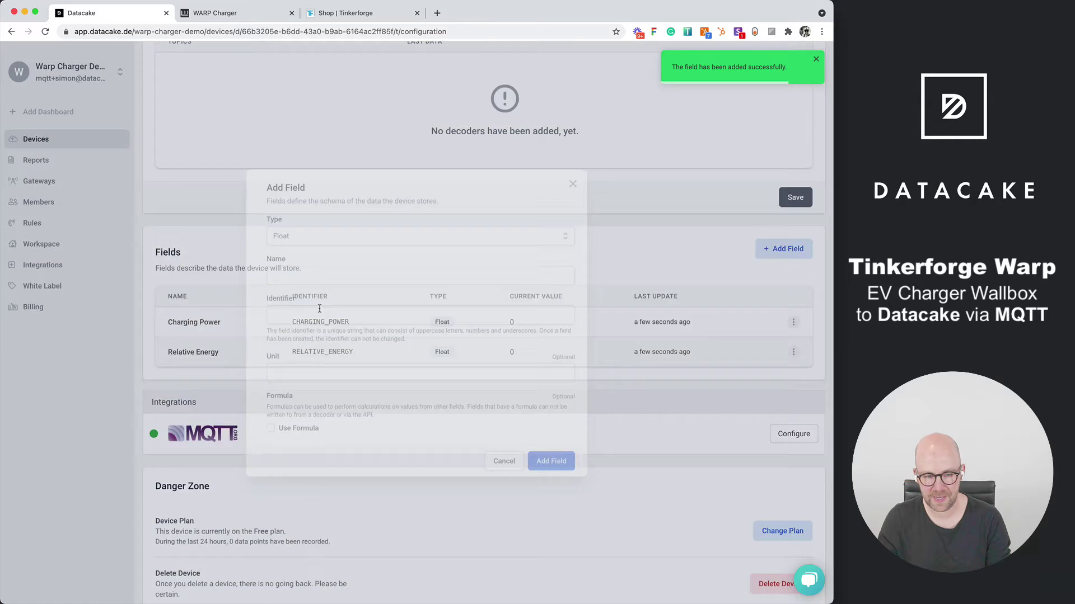
{"action": "left_click", "coordinate": [309, 270]}
{"action": "type", "text": "Abso"}
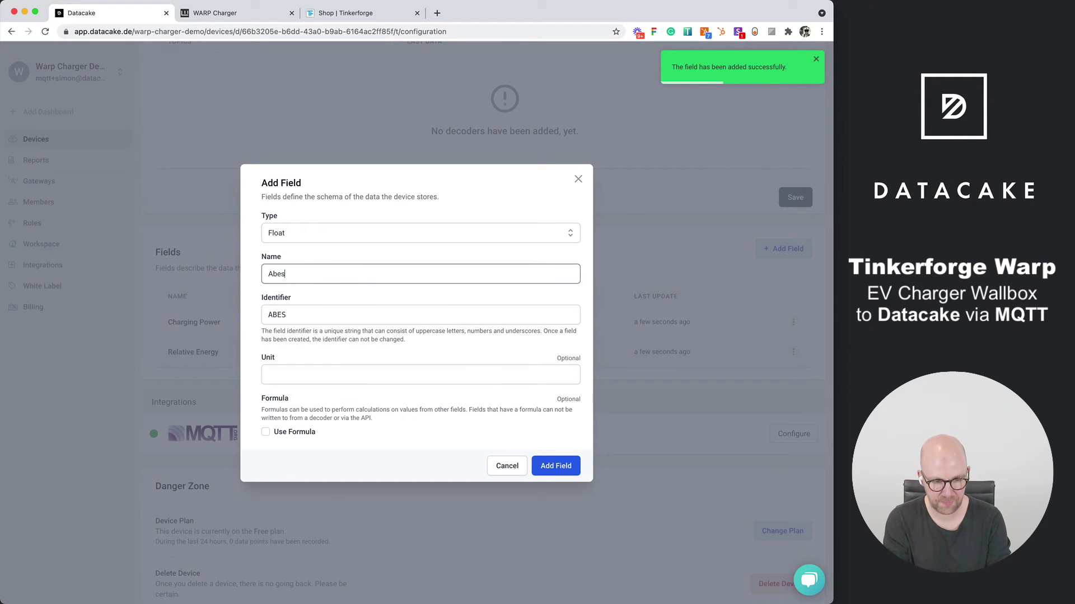
{"action": "type", "text": "lt"}
{"action": "key", "text": "BackSpace"}
{"action": "key", "text": "BackSpace"}
{"action": "type", "text": "lute Energy"}
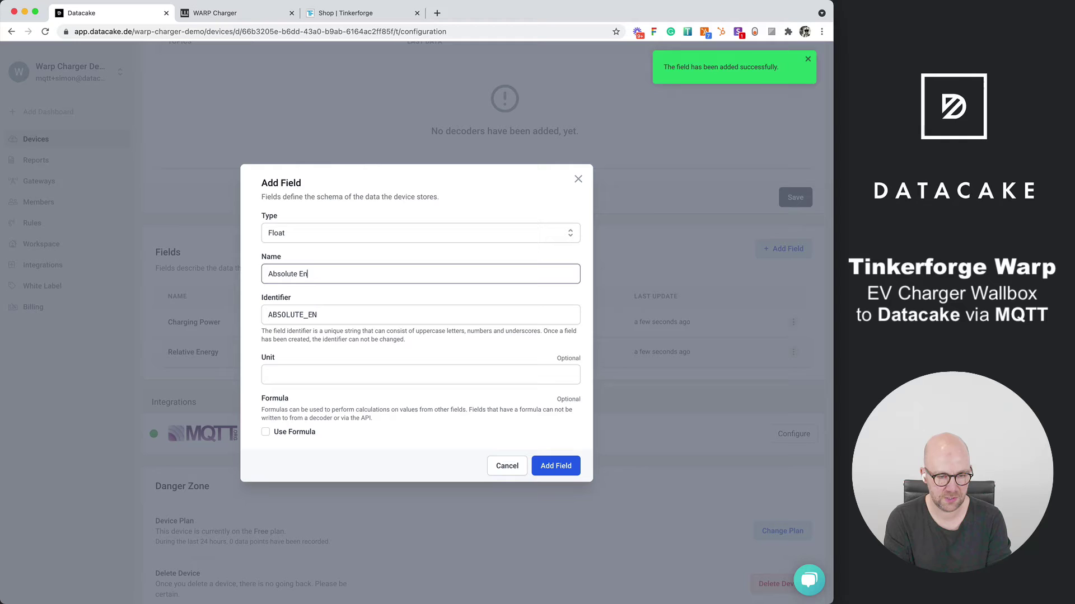
{"action": "left_click", "coordinate": [570, 473]}
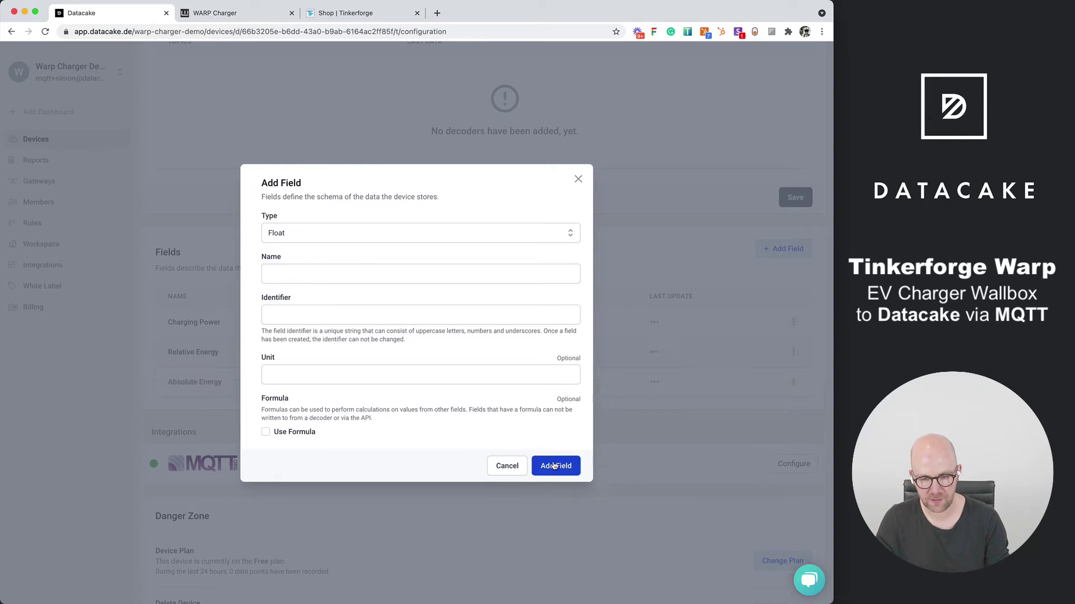
- Copy the warp/SyL/meter/state topic path in MQTT Explorer and return to Datacake
{"action": "key", "text": "super+Tab"}
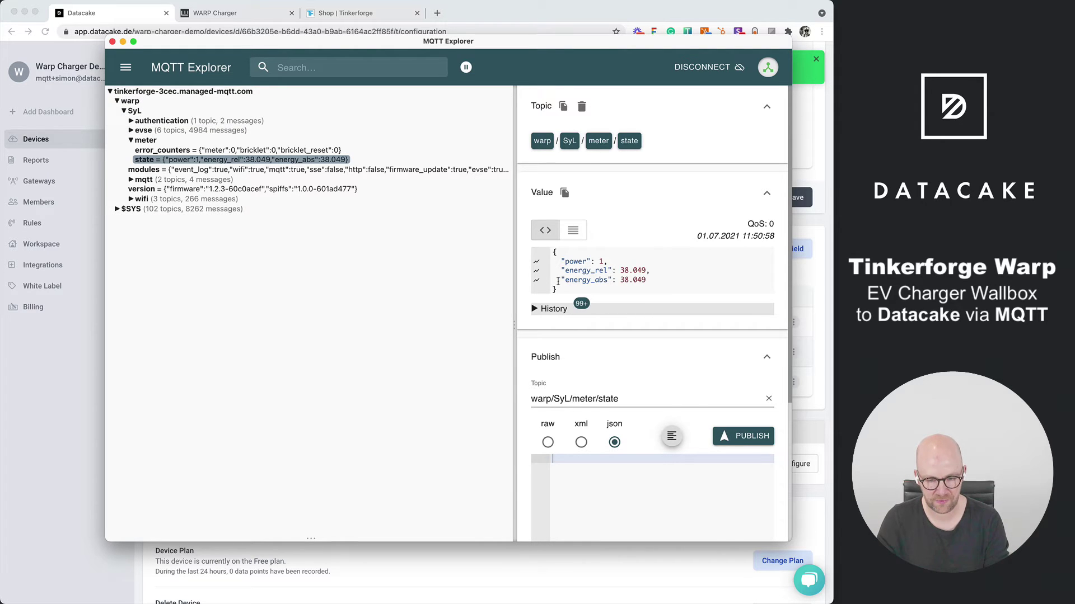
{"action": "left_click", "coordinate": [563, 105]}
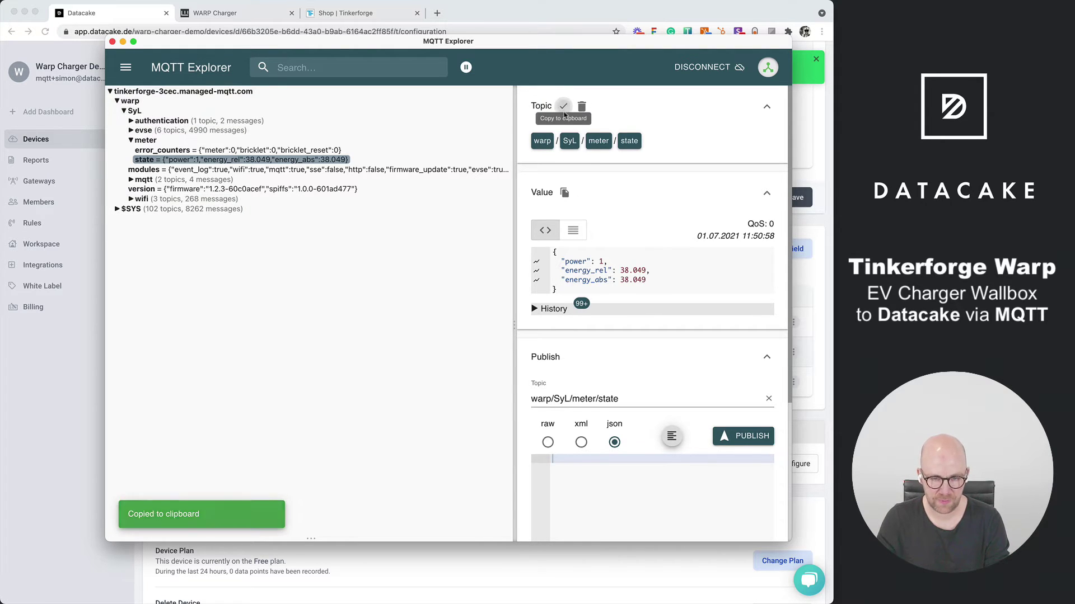
{"action": "key", "text": "super+Tab"}
- Start a new uplink decoder with the pasted topic warp/SyL/meter/state
{"action": "scroll", "coordinate": [535, 308], "scroll_direction": "up", "scroll_amount": 5}
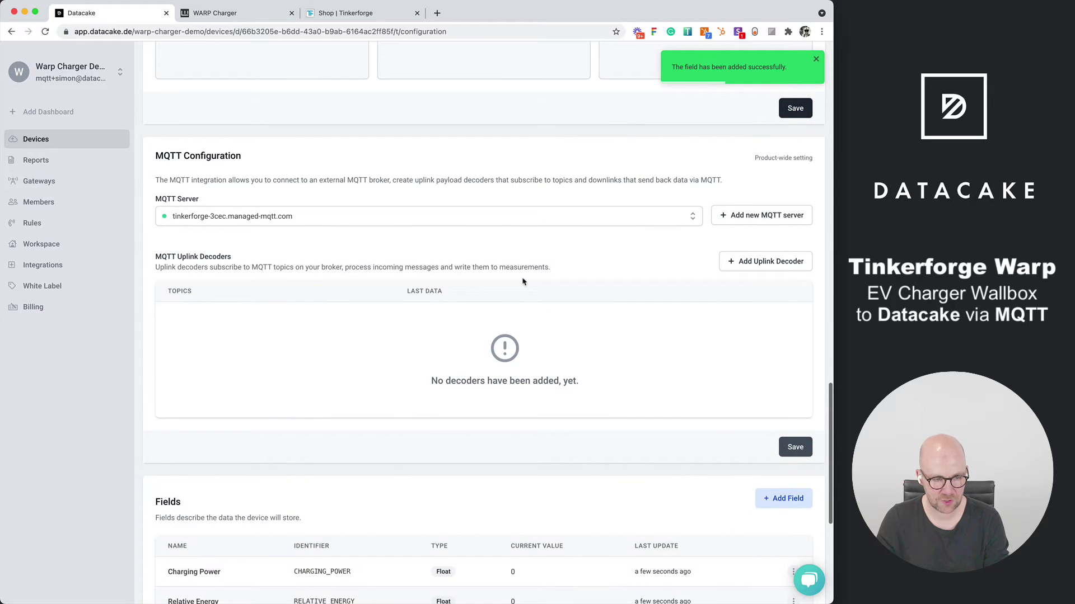
{"action": "left_click", "coordinate": [754, 267]}
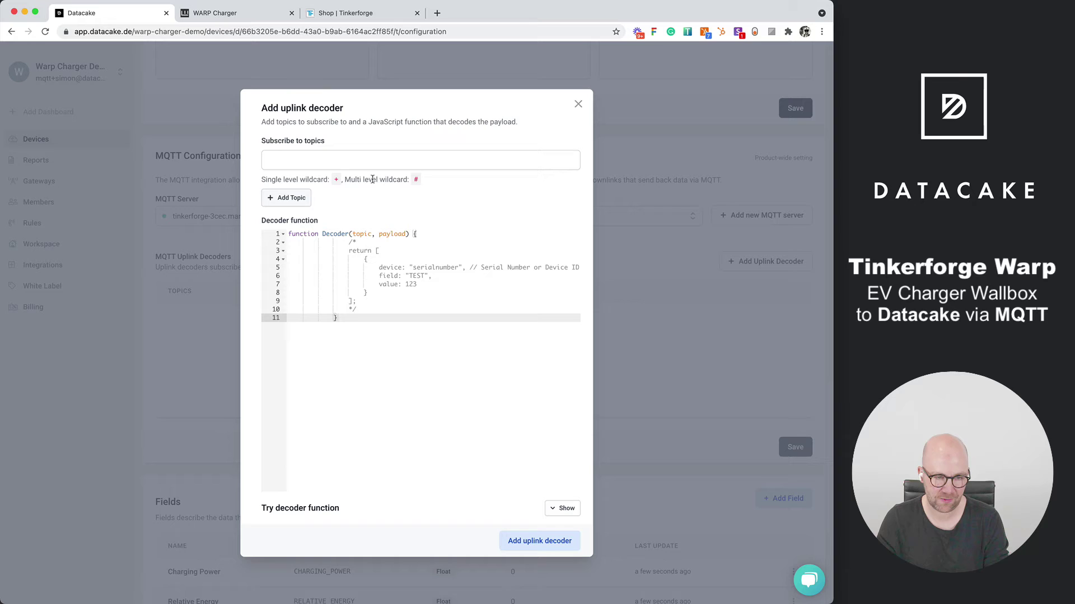
{"action": "left_click", "coordinate": [336, 162]}
{"action": "key", "text": "super+v"}
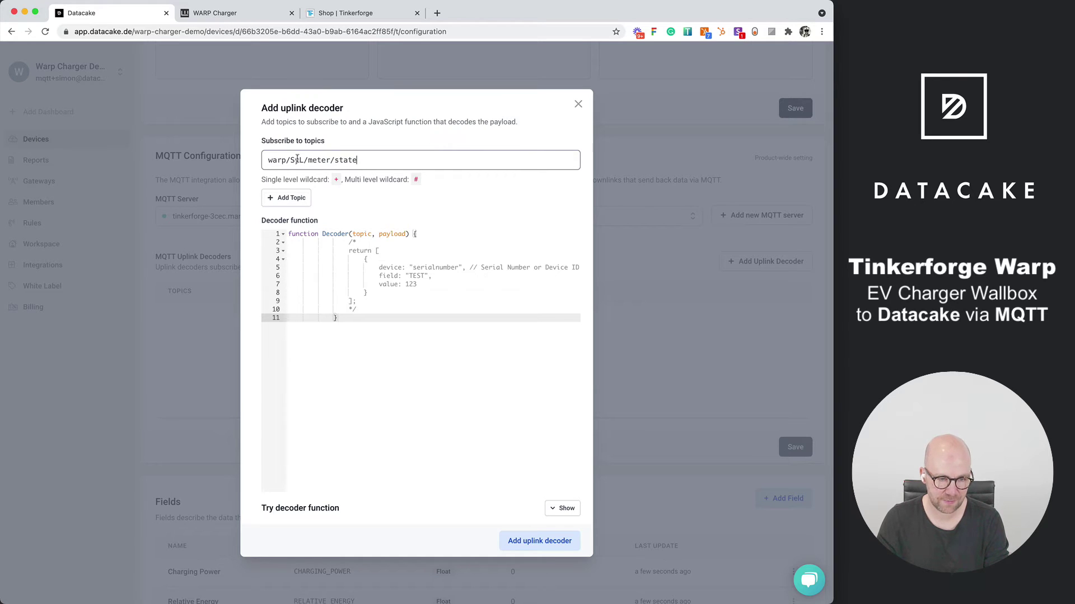
- Add a payload = JSON.parse(payload) line and remove the comment marker around the return block
{"action": "key", "text": "shift+Tab"}
{"action": "left_click", "coordinate": [431, 236]}
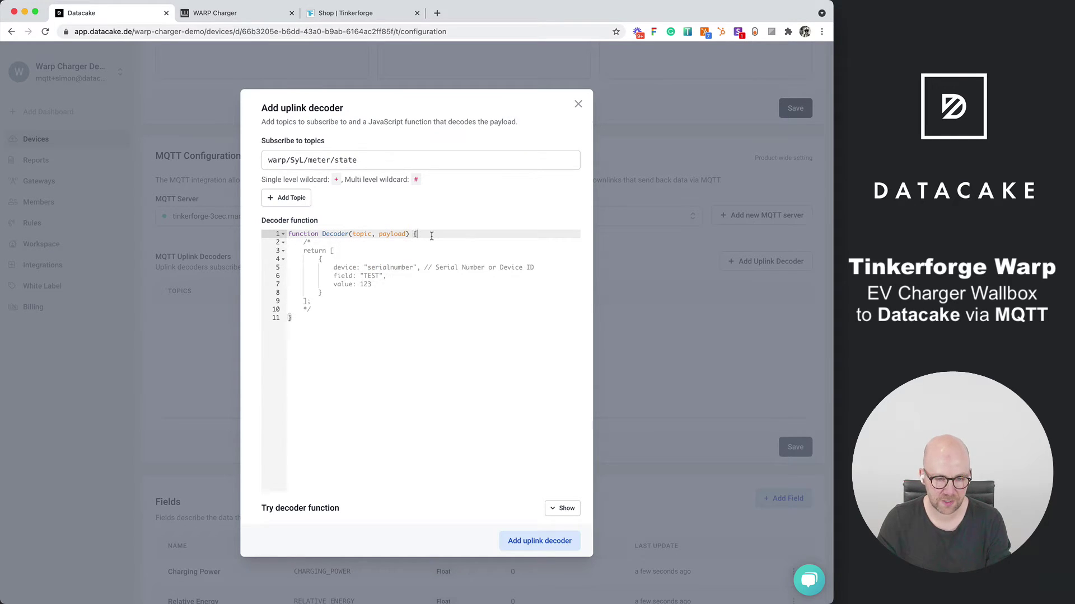
{"action": "key", "text": "Return"}
{"action": "key", "text": "Return"}
{"action": "key", "text": "Return"}
{"action": "key", "text": "Up"}
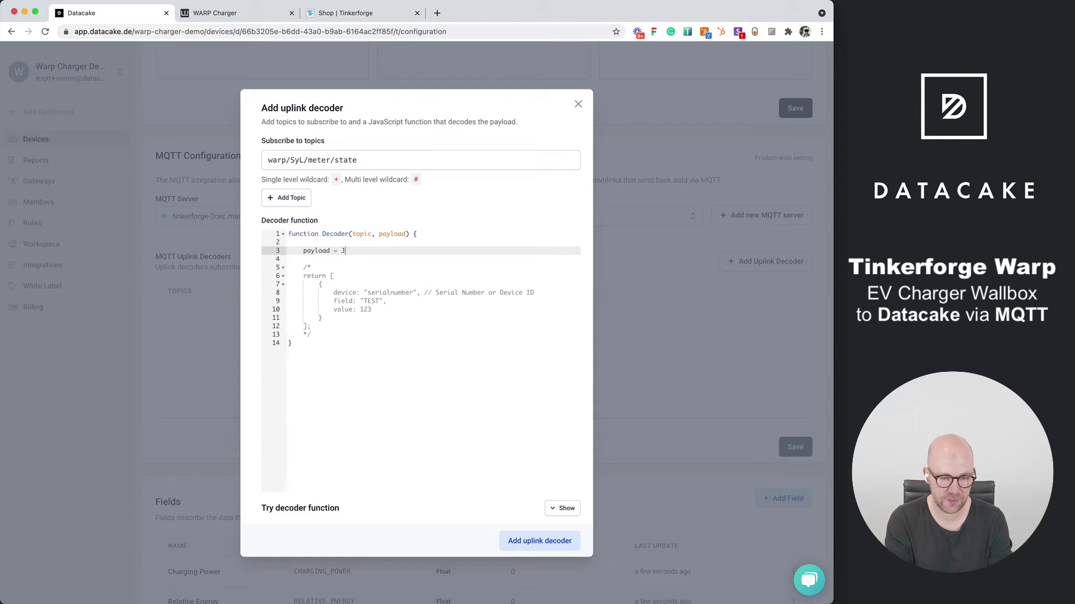
{"action": "type", "text": "payload = JSON.par"}
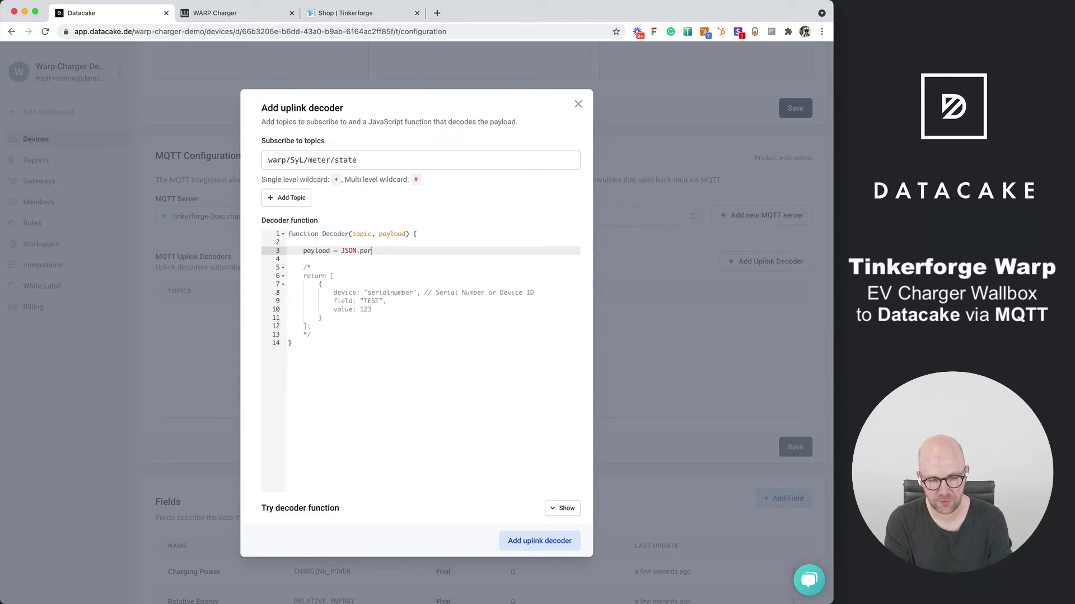
{"action": "type", "text": "se(pa"}
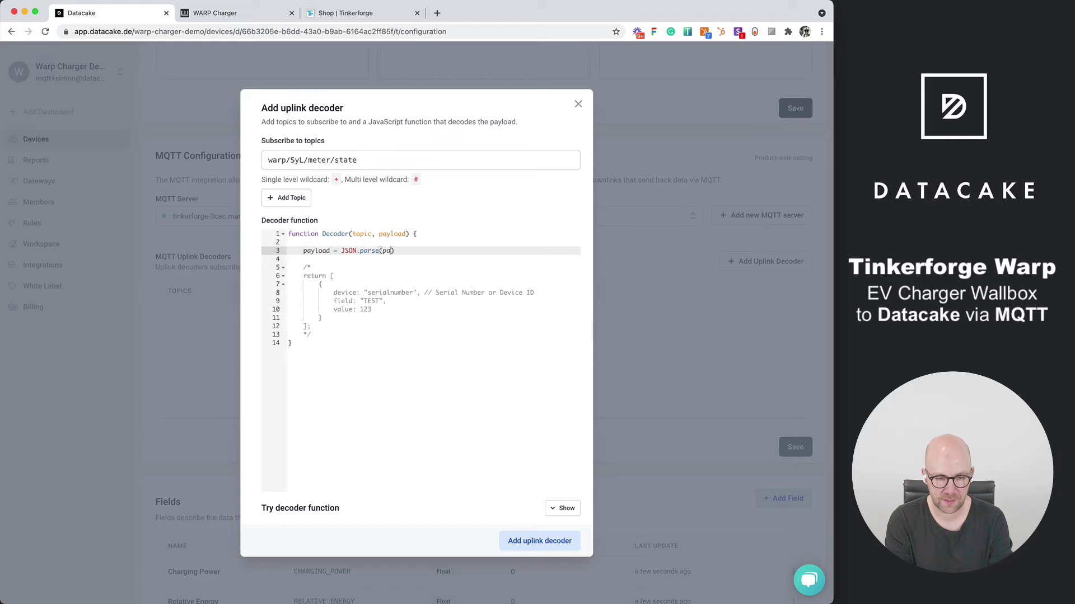
{"action": "type", "text": "yload"}
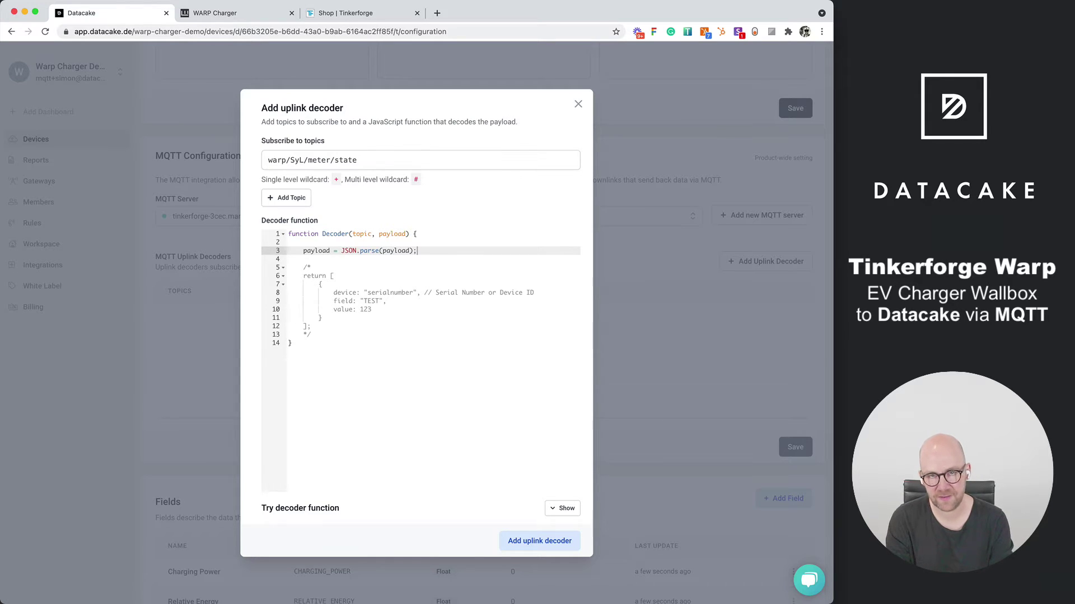
{"action": "left_click", "coordinate": [311, 268]}
{"action": "key", "text": "BackSpace"}
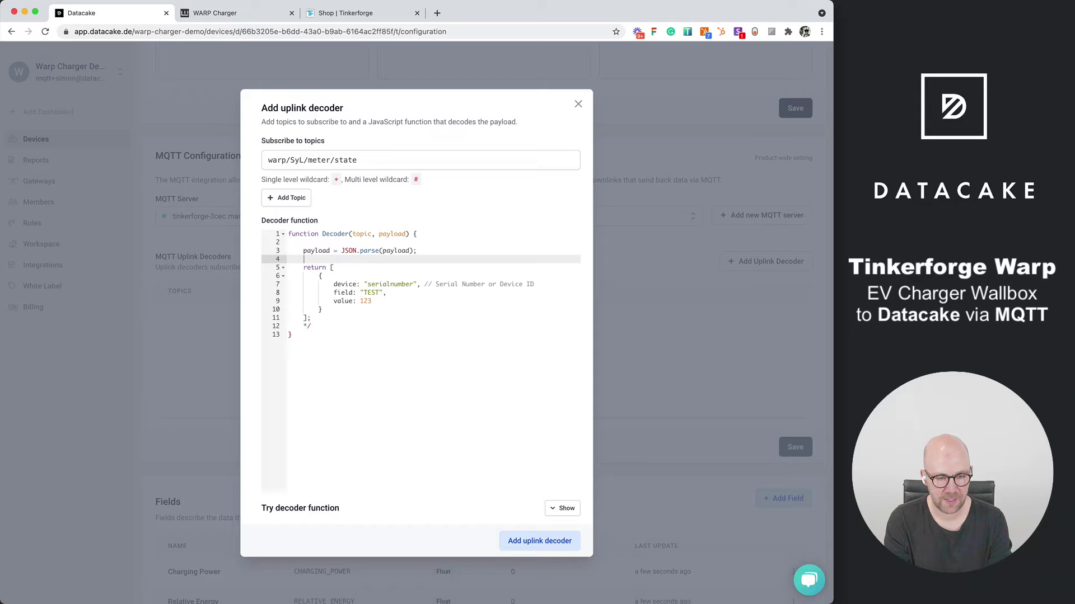
{"action": "key", "text": "Down"}
{"action": "key", "text": "Down"}
{"action": "key", "text": "Down"}
{"action": "key", "text": "Down"}
{"action": "key", "text": "Down"}
{"action": "key", "text": "Down"}
{"action": "key", "text": "Down"}
{"action": "key", "text": "Down"}
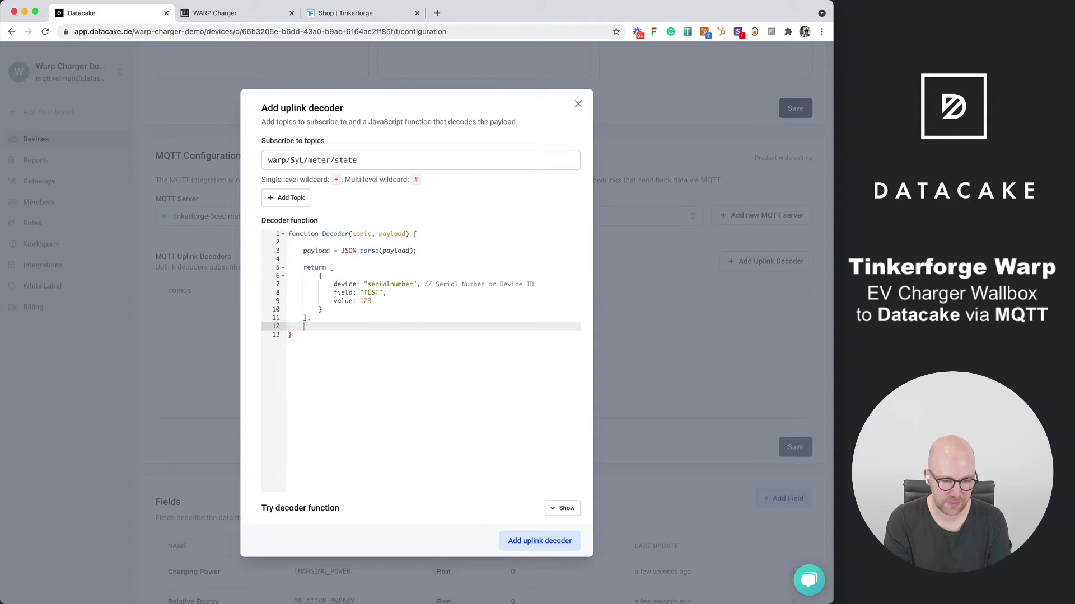
{"action": "key", "text": "Up"}
{"action": "key", "text": "Up"}
{"action": "key", "text": "Up"}
{"action": "key", "text": "Up"}
{"action": "key", "text": "End"}
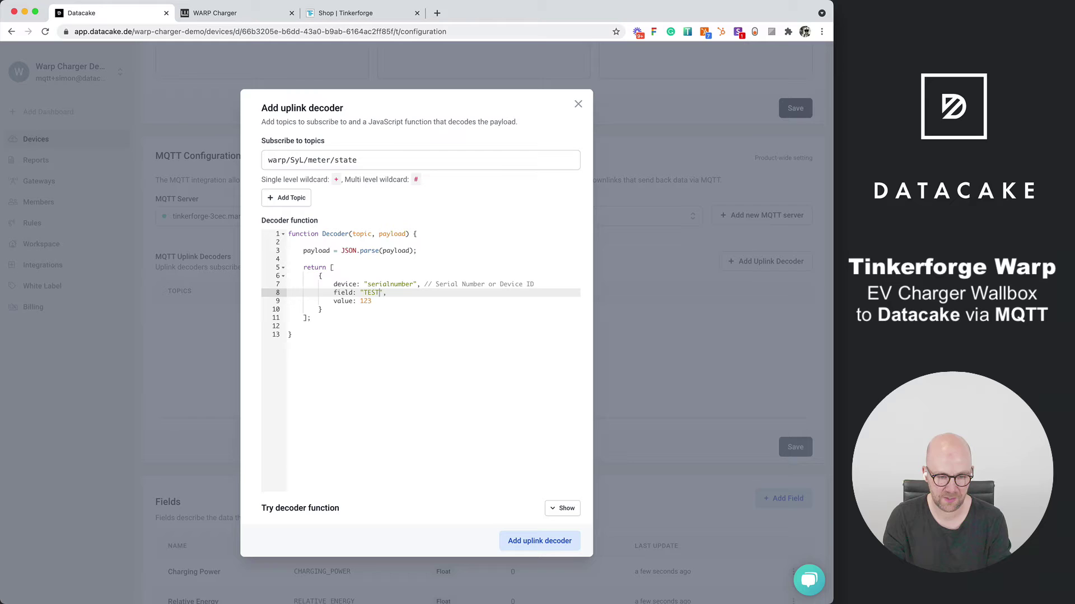
- Rename the TEST field to CHARGING_POWER and check the payload's power key in MQTT Explorer
{"action": "key", "text": "shift+alt+Left"}
{"action": "type", "text": "CHARGING_POWER"}
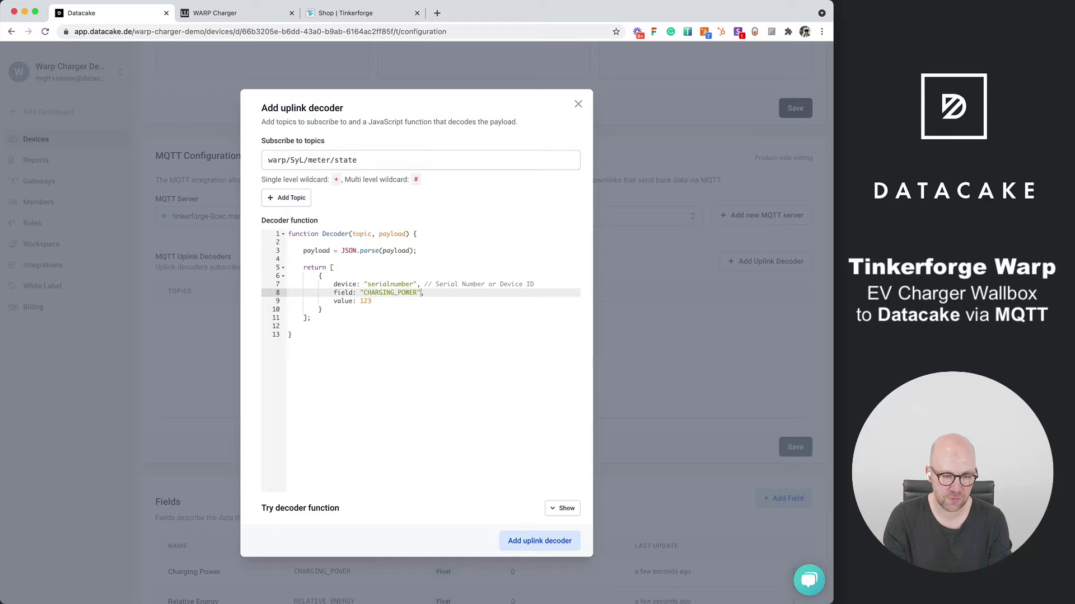
{"action": "key", "text": "Down"}
{"action": "key", "text": "shift+alt+Left"}
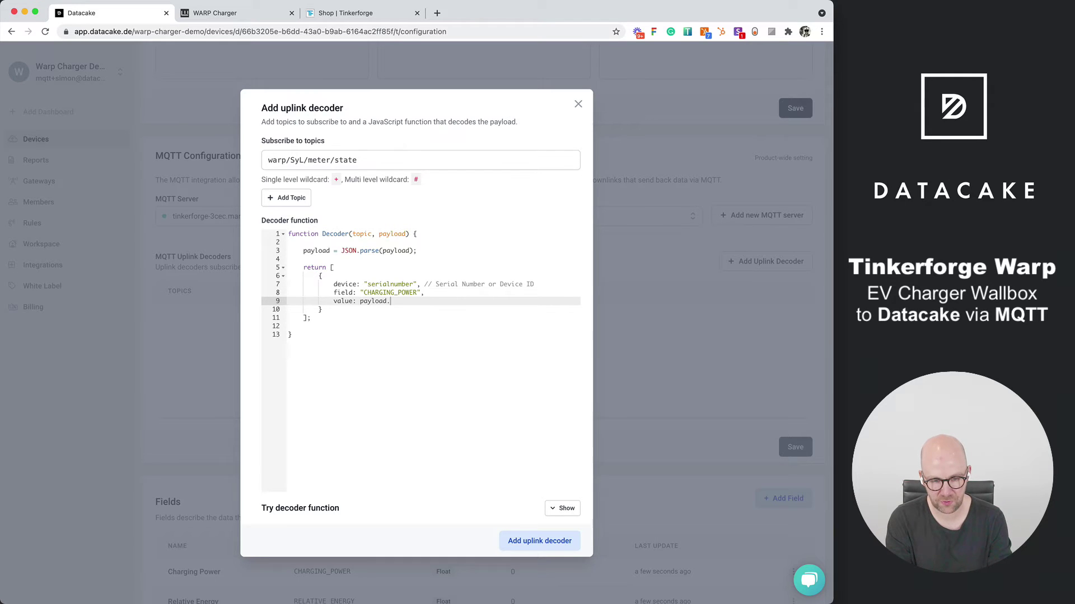
{"action": "key", "text": "super+Tab"}
{"action": "key", "text": "super+Tab"}
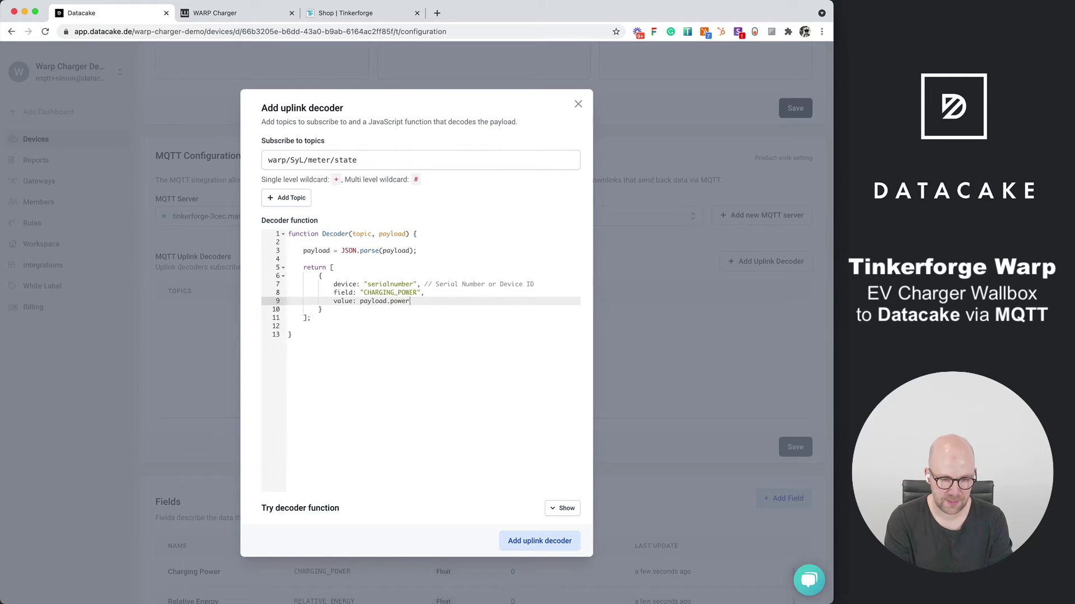
{"action": "scroll", "coordinate": [428, 302], "scroll_direction": "down", "scroll_amount": 1}
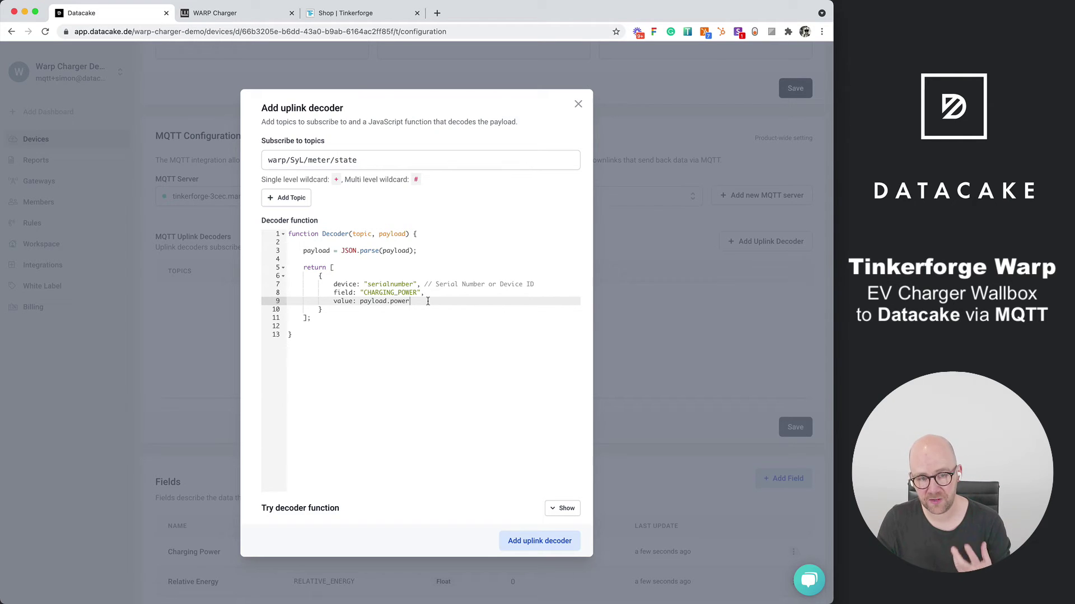
- Replace the serialNumber placeholder with the device's pasted ID
{"action": "double_click", "coordinate": [390, 285]}
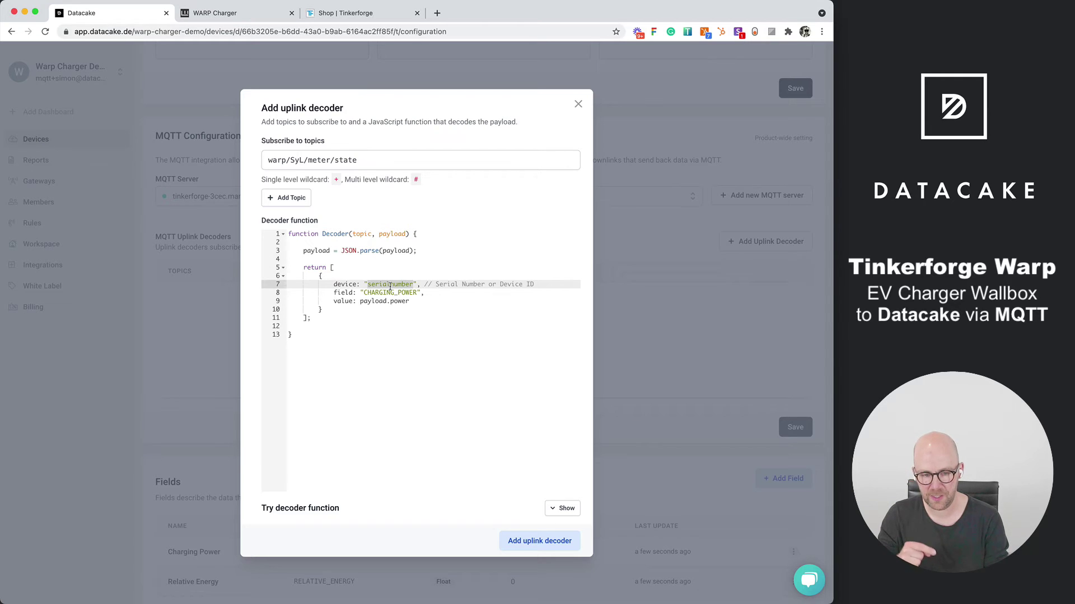
{"action": "key", "text": "super+v"}
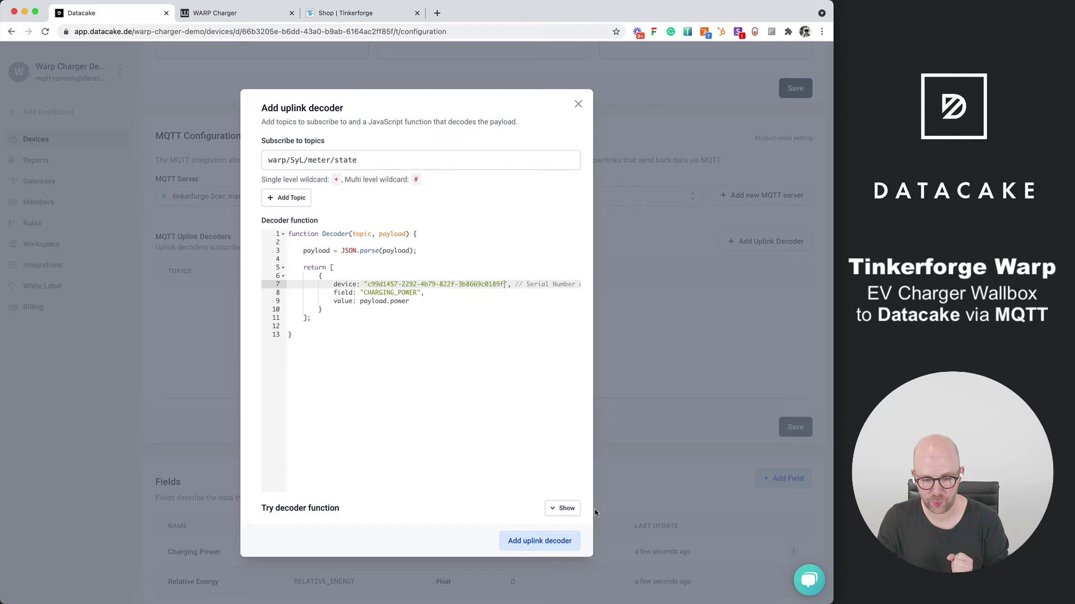
- Try the decoder on a sample payload, then add the uplink decoder
{"action": "left_click", "coordinate": [561, 509]}
{"action": "scroll", "coordinate": [448, 462], "scroll_direction": "down", "scroll_amount": 5}
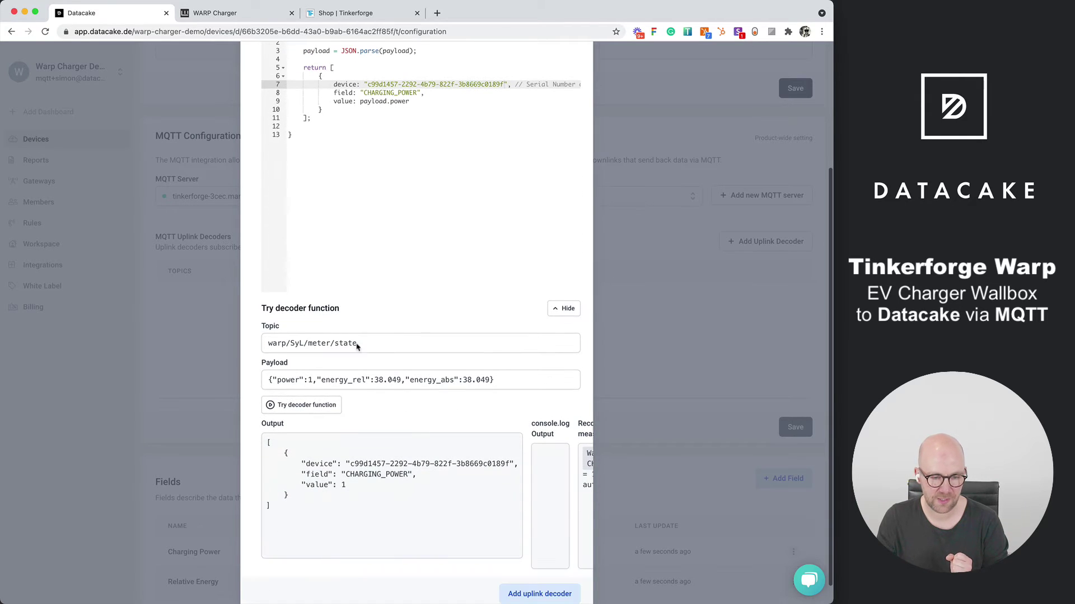
{"action": "scroll", "coordinate": [516, 381], "scroll_direction": "down", "scroll_amount": 1}
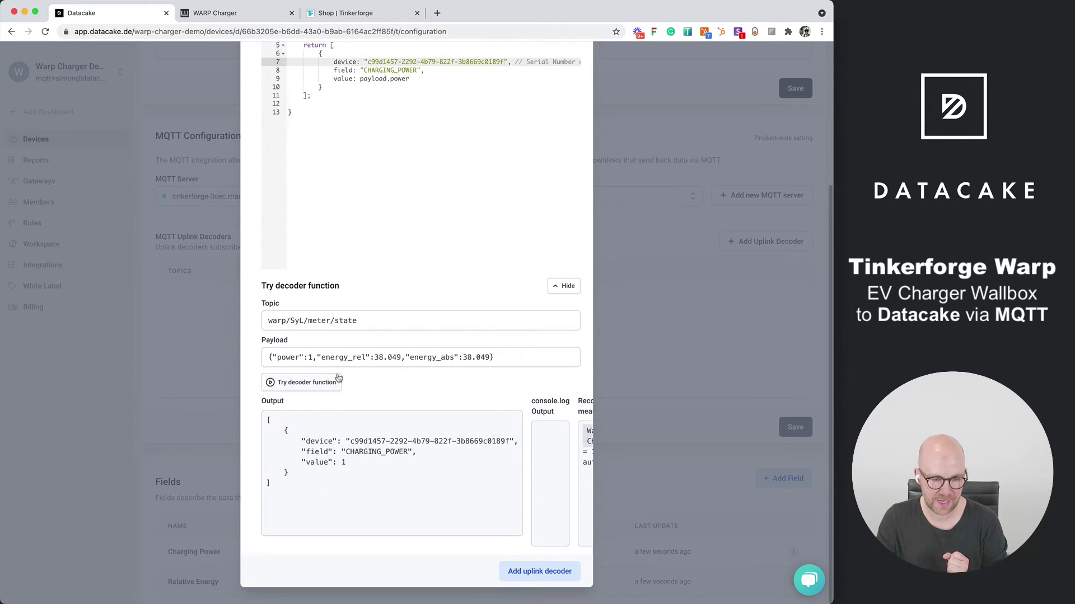
{"action": "scroll", "coordinate": [330, 384], "scroll_direction": "up", "scroll_amount": 1}
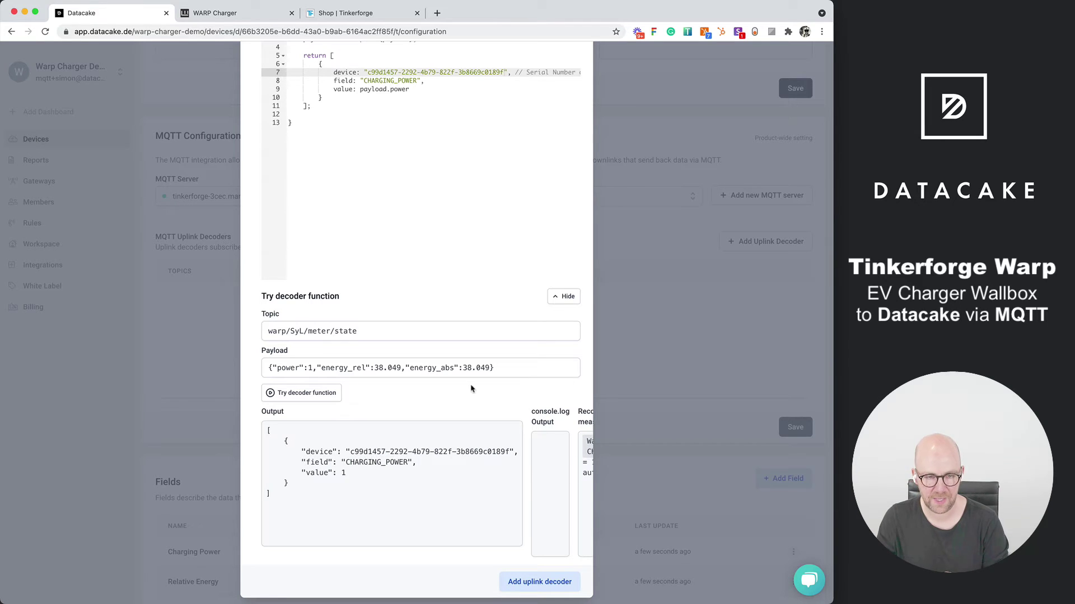
{"action": "scroll", "coordinate": [471, 388], "scroll_direction": "up", "scroll_amount": 5}
{"action": "scroll", "coordinate": [456, 377], "scroll_direction": "down", "scroll_amount": 5}
{"action": "scroll", "coordinate": [540, 527], "scroll_direction": "up", "scroll_amount": 5}
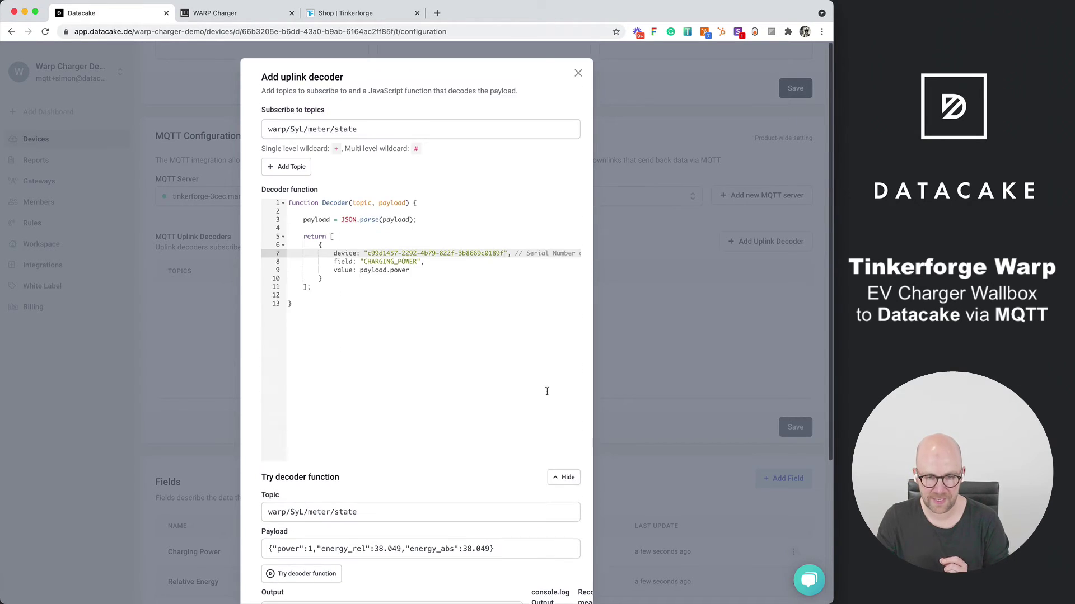
{"action": "scroll", "coordinate": [547, 392], "scroll_direction": "down", "scroll_amount": 10}
{"action": "left_click", "coordinate": [560, 568]}
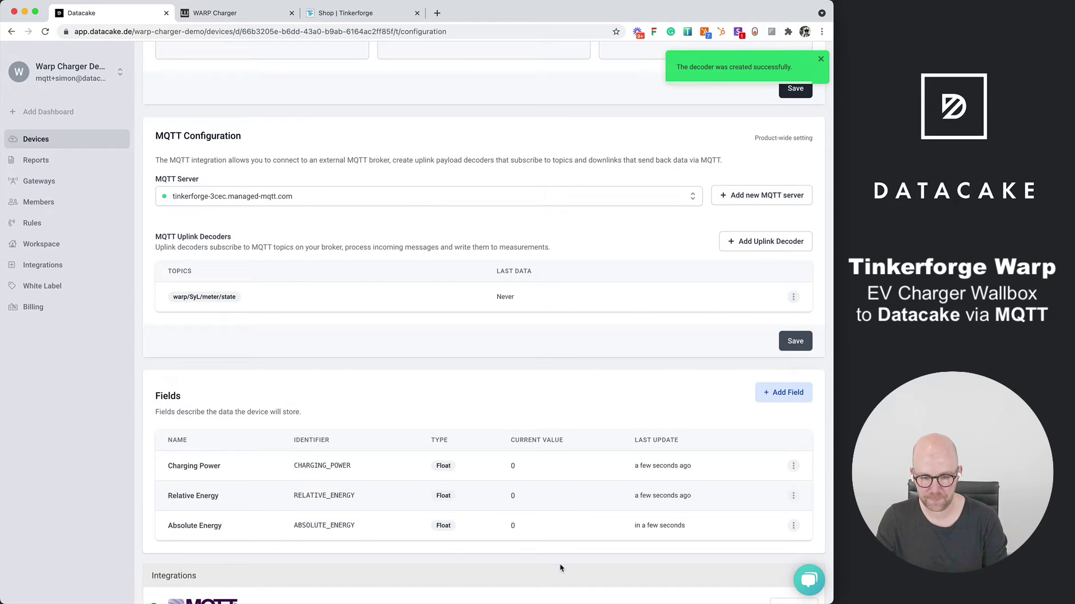
- Check the decoder's live messages and the Charging Power field's latest value and update time
{"action": "scroll", "coordinate": [539, 488], "scroll_direction": "down", "scroll_amount": 3}
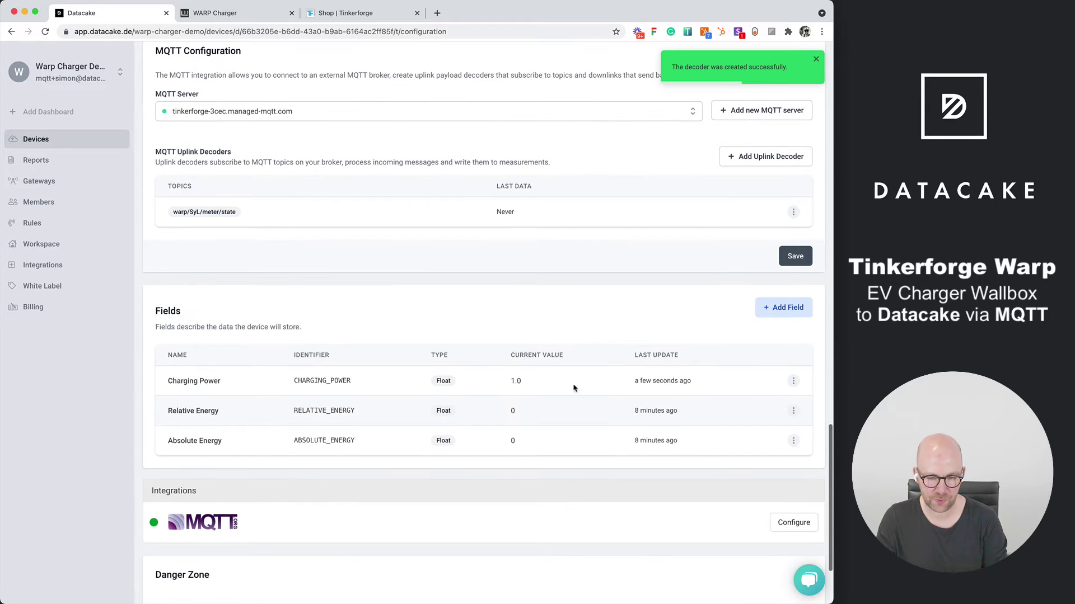
{"action": "left_click", "coordinate": [504, 222]}
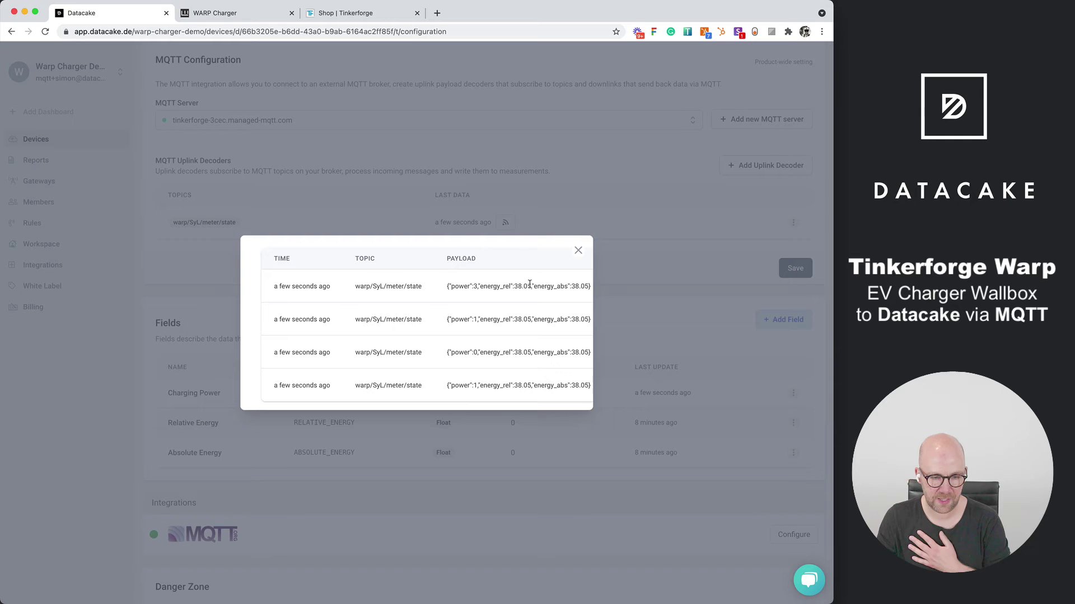
{"action": "left_click", "coordinate": [578, 250]}
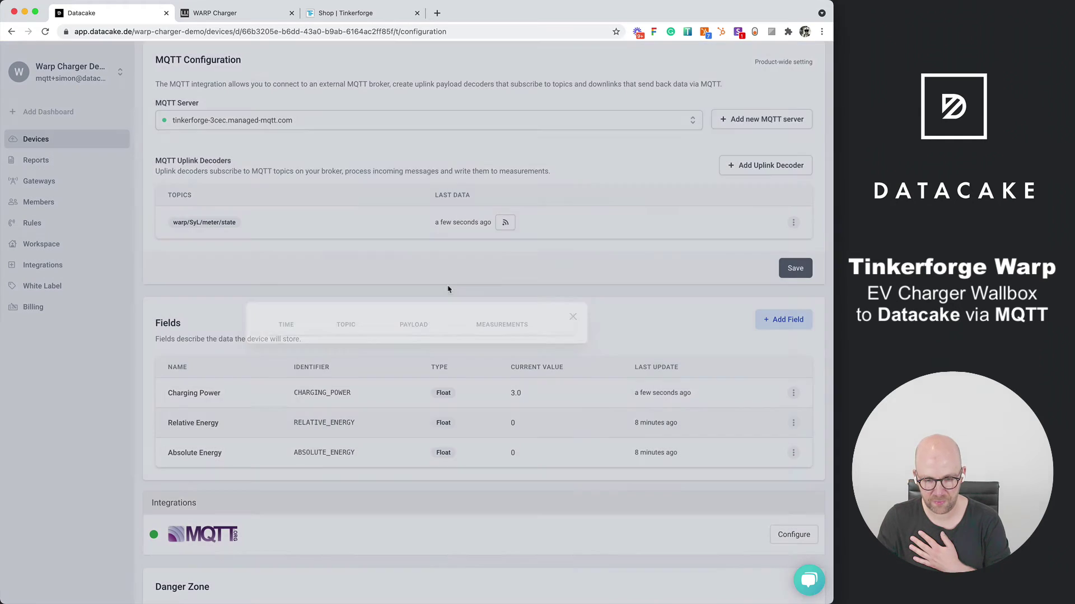
{"action": "left_click_drag", "start_coordinate": [693, 394], "coordinate": [623, 396]}
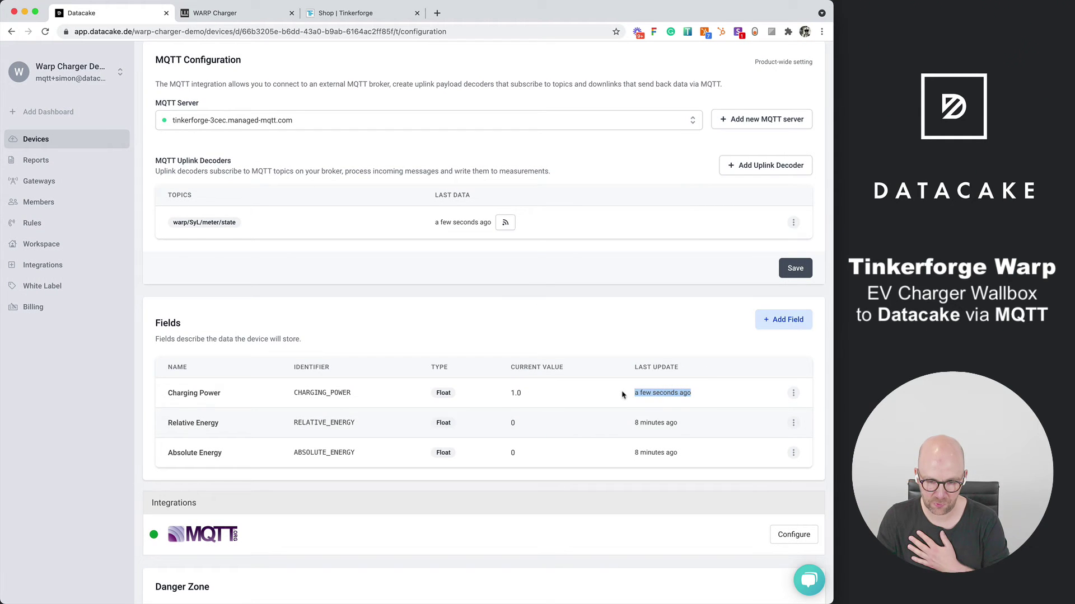
{"action": "left_click_drag", "start_coordinate": [529, 395], "coordinate": [499, 396]}
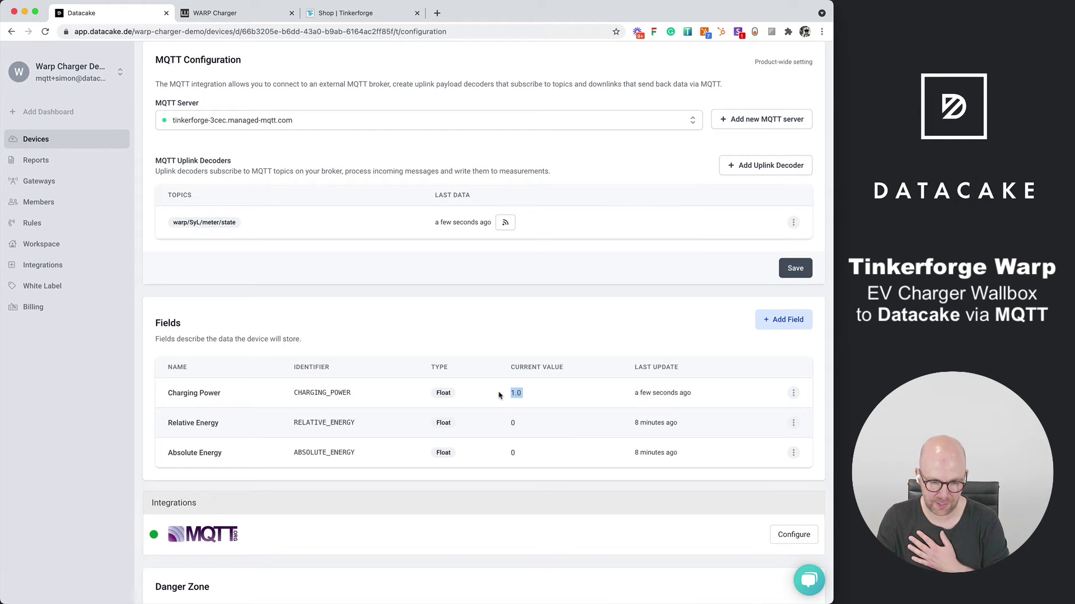
{"action": "double_click", "coordinate": [315, 393]}
- Open the uplink decoder and duplicate the CHARGING_POWER measurement object twice
{"action": "left_click", "coordinate": [792, 223]}
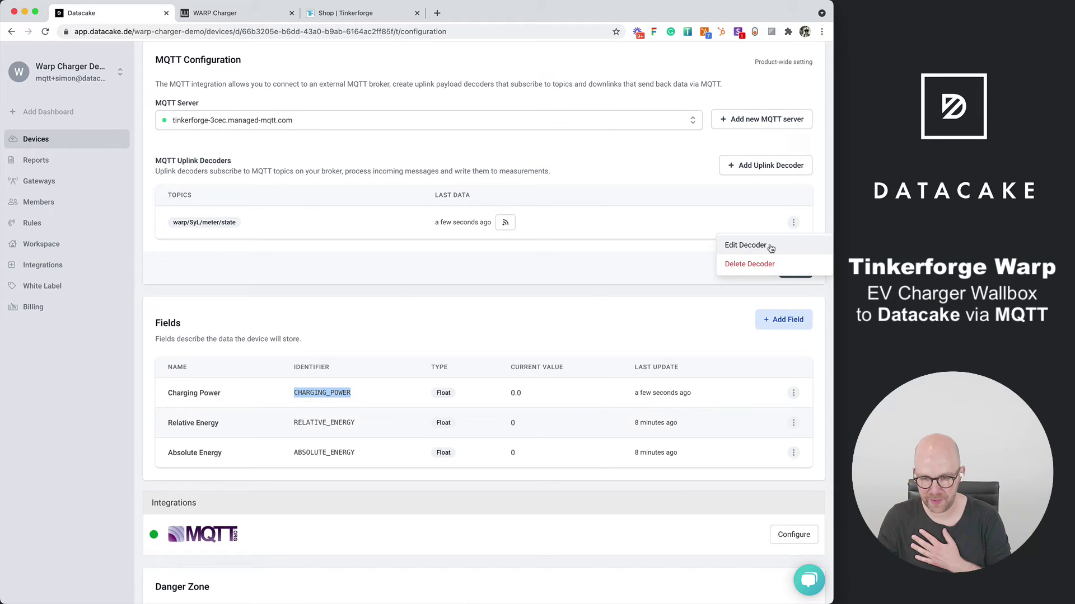
{"action": "left_click", "coordinate": [744, 240]}
{"action": "left_click", "coordinate": [372, 302]}
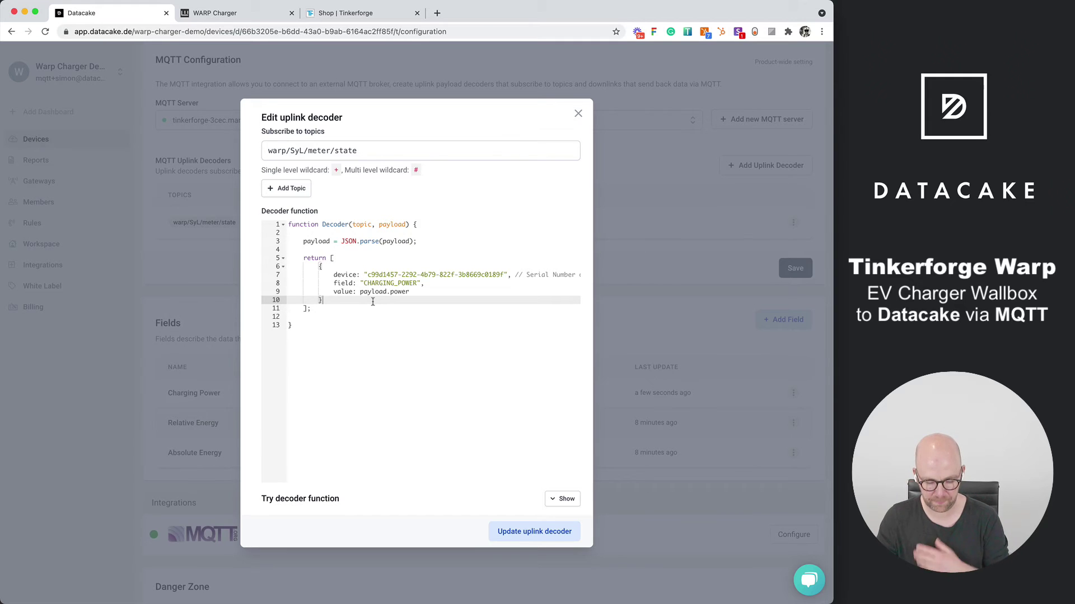
{"action": "type", "text": ","}
{"action": "key", "text": "shift+Up"}
{"action": "key", "text": "shift+Up"}
{"action": "key", "text": "shift+Up"}
{"action": "key", "text": "shift+Up"}
{"action": "key", "text": "shift+Home"}
{"action": "key", "text": "super+c"}
{"action": "key", "text": "Right"}
{"action": "key", "text": "Return"}
{"action": "key", "text": "super+v"}
{"action": "key", "text": "Return"}
{"action": "key", "text": "super+v"}
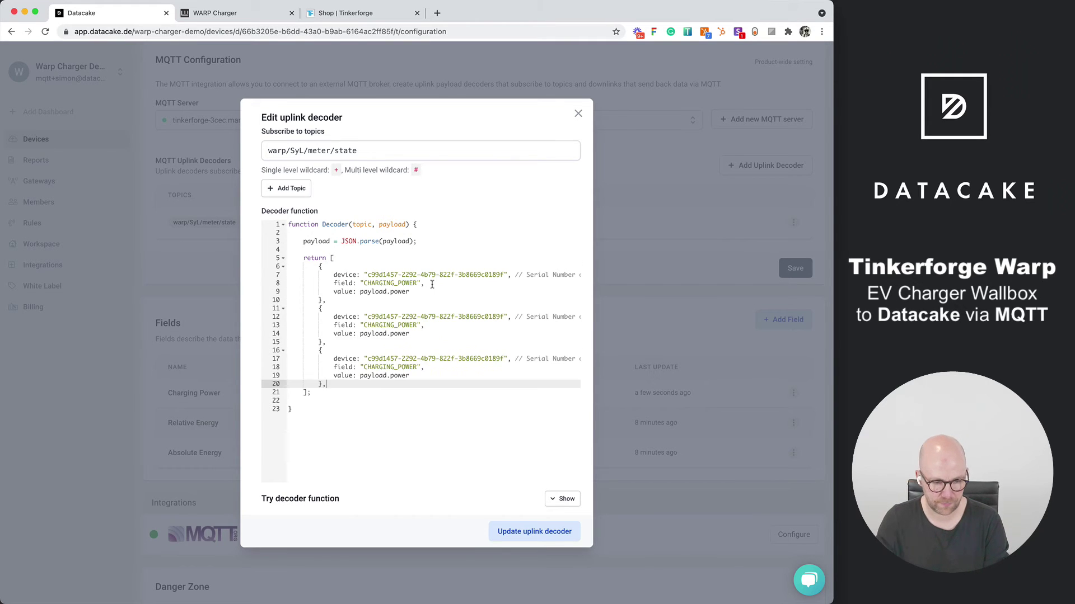
- Set the copies to RELATIVE_ENERGY and ABSOLUTE_ENERGY, reading payload.energy_rel and payload.energy_abs
{"action": "double_click", "coordinate": [390, 326]}
{"action": "type", "text": "RELATIVE_ENERGY"}
{"action": "double_click", "coordinate": [390, 367]}
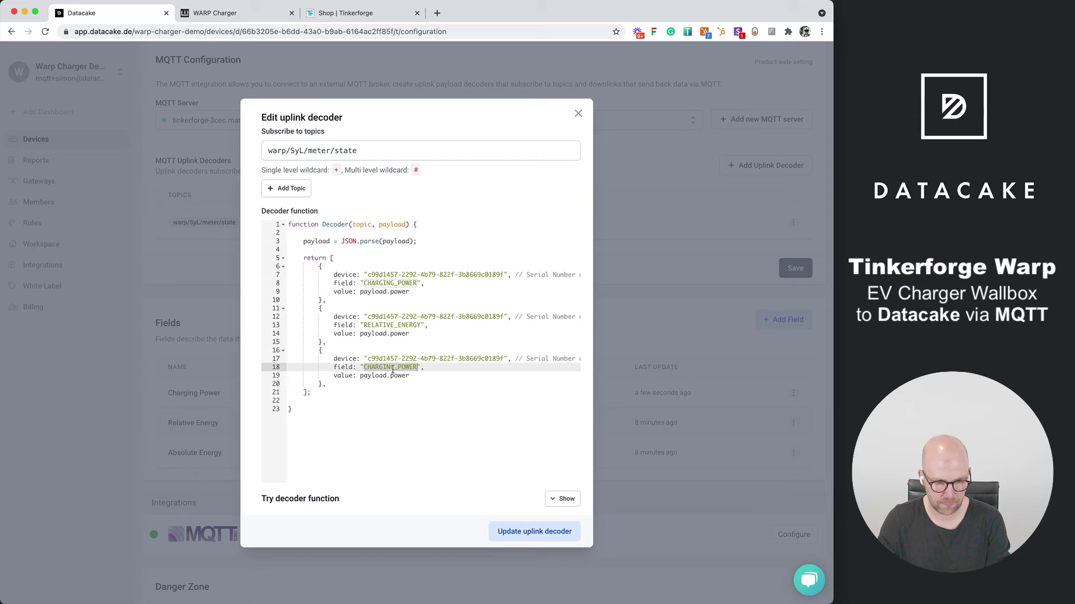
{"action": "type", "text": "ABSOLUTE_ENERGY"}
{"action": "double_click", "coordinate": [399, 376]}
{"action": "key", "text": "super+Tab"}
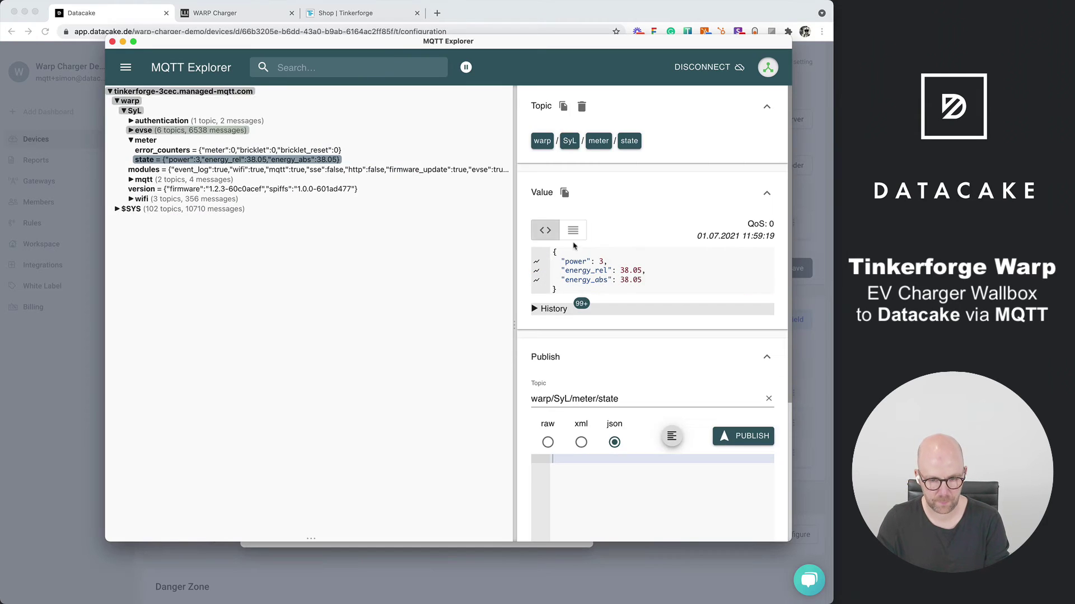
{"action": "key", "text": "super+Tab"}
{"action": "double_click", "coordinate": [399, 333]}
{"action": "type", "text": "energy_rel"}
{"action": "double_click", "coordinate": [399, 375]}
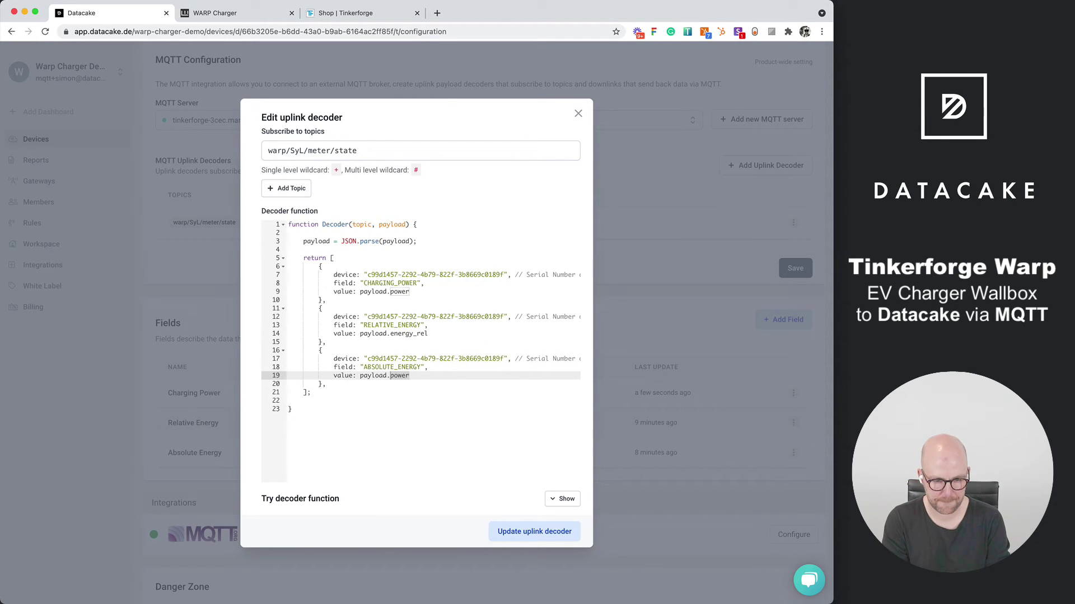
{"action": "type", "text": "energy_abs"}
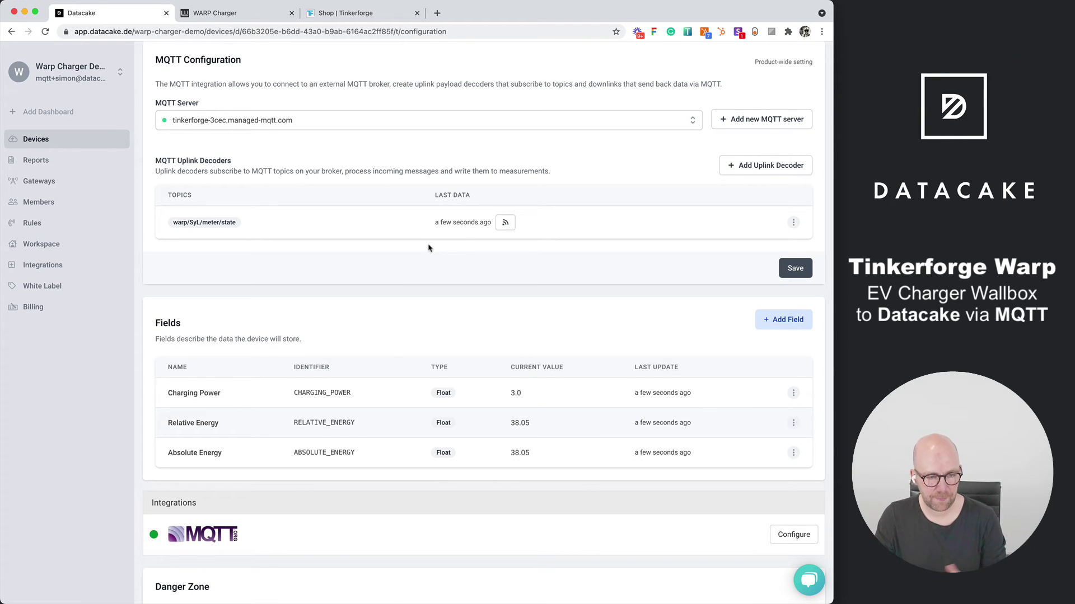
- Compare the Relative and Absolute Energy values of 38.05 with the MQTT Explorer payload
{"action": "double_click", "coordinate": [512, 425]}
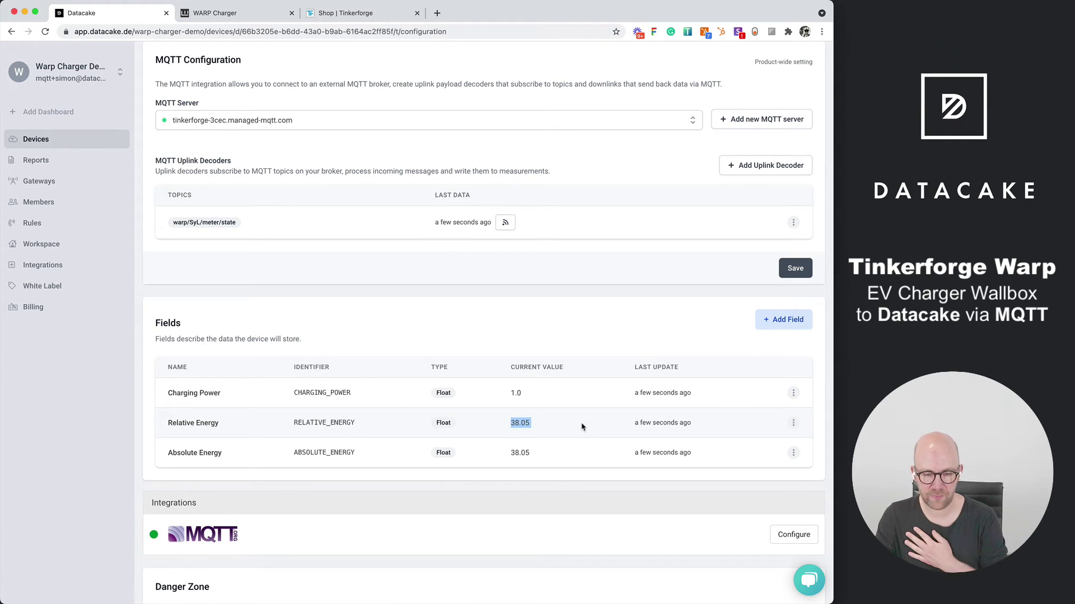
{"action": "key", "text": "super+Tab"}
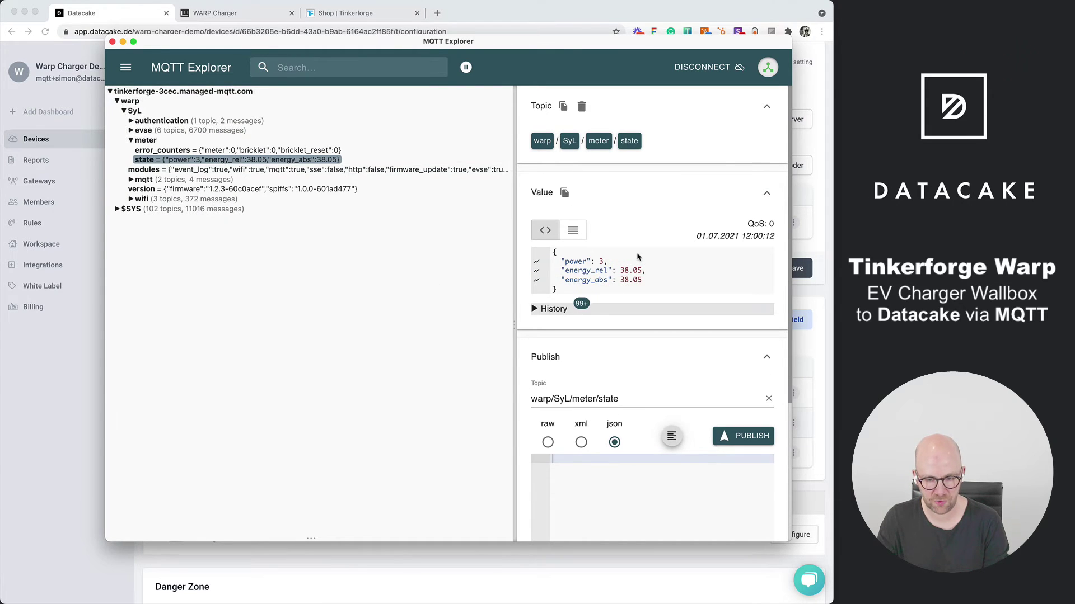
{"action": "key", "text": "super+Tab"}
{"action": "left_click", "coordinate": [543, 453], "text": "shift"}
{"action": "left_click", "coordinate": [460, 425]}
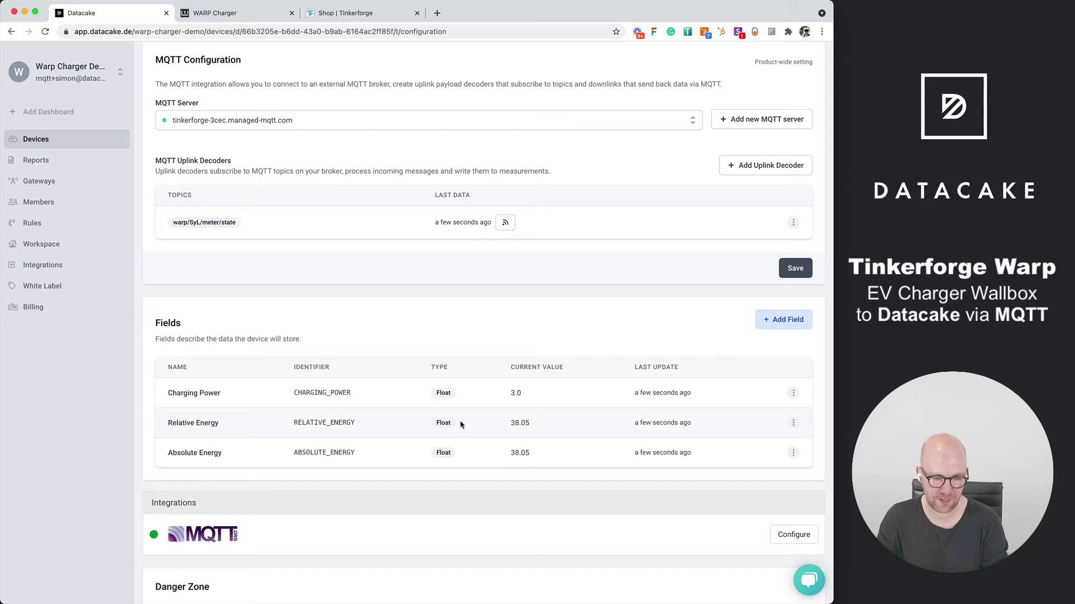
- Reopen the uplink decoder to check its subscribed topic, then close the editor
{"action": "left_click", "coordinate": [793, 223]}
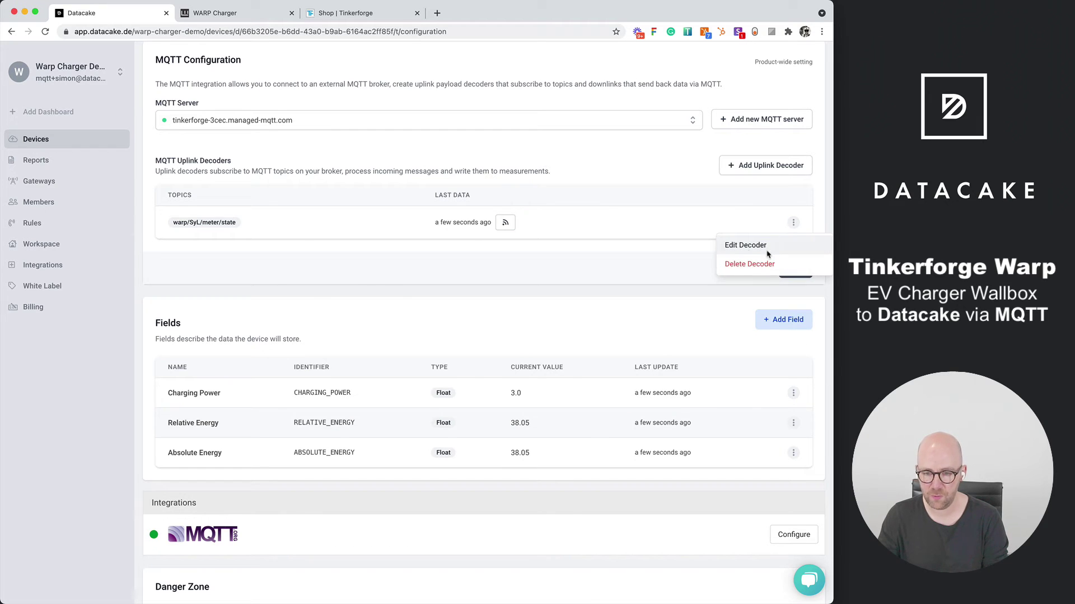
{"action": "left_click", "coordinate": [750, 243]}
{"action": "left_click", "coordinate": [375, 158]}
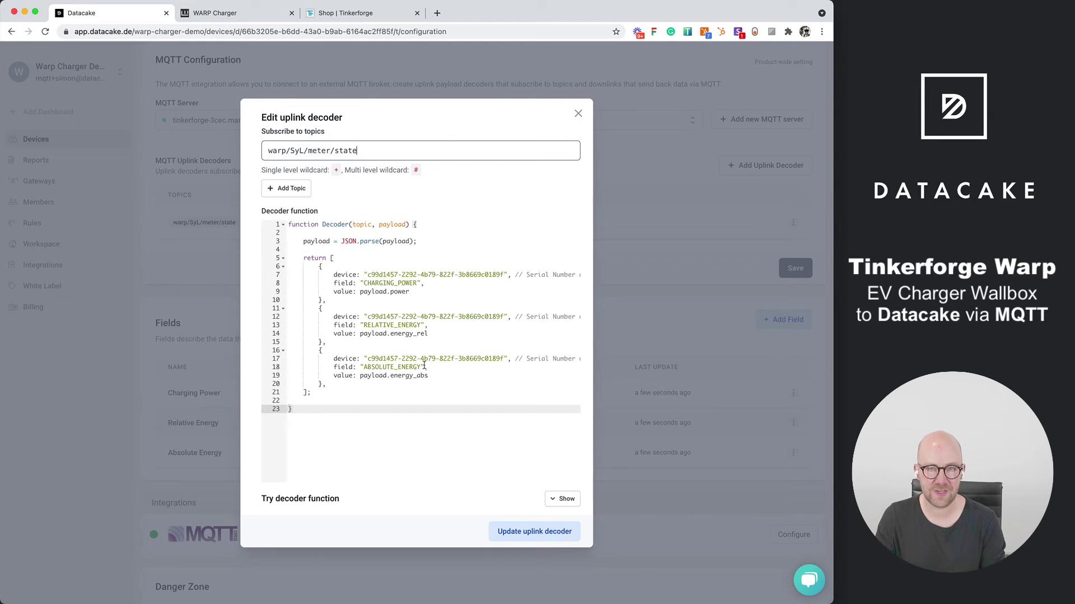
{"action": "left_click", "coordinate": [577, 114]}
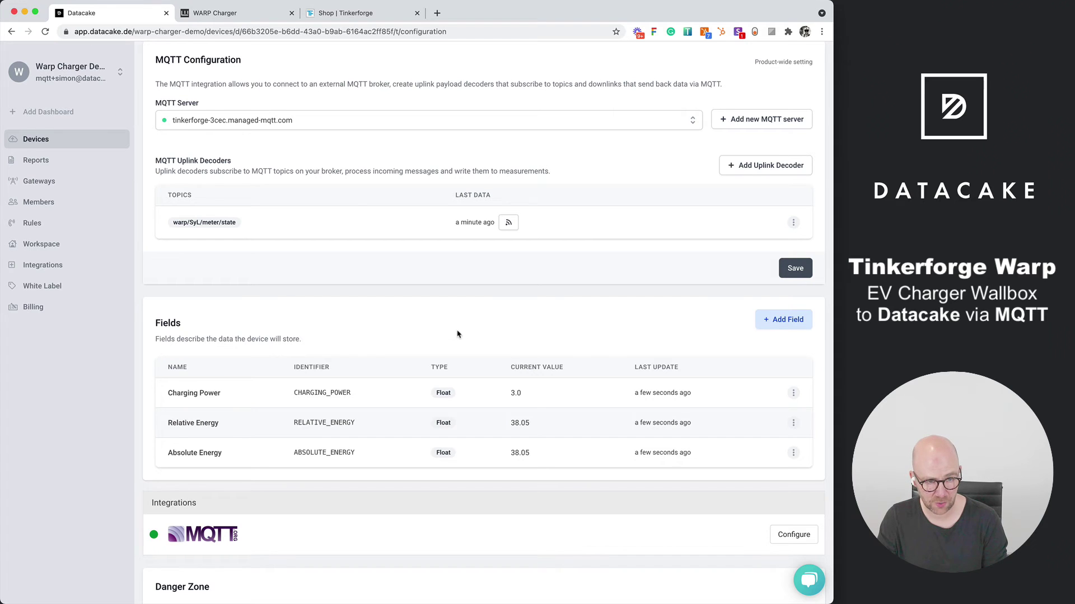
- On the dashboard in edit mode, add a Charging Power value widget with unit Watt
{"action": "scroll", "coordinate": [343, 368], "scroll_direction": "up", "scroll_amount": 10}
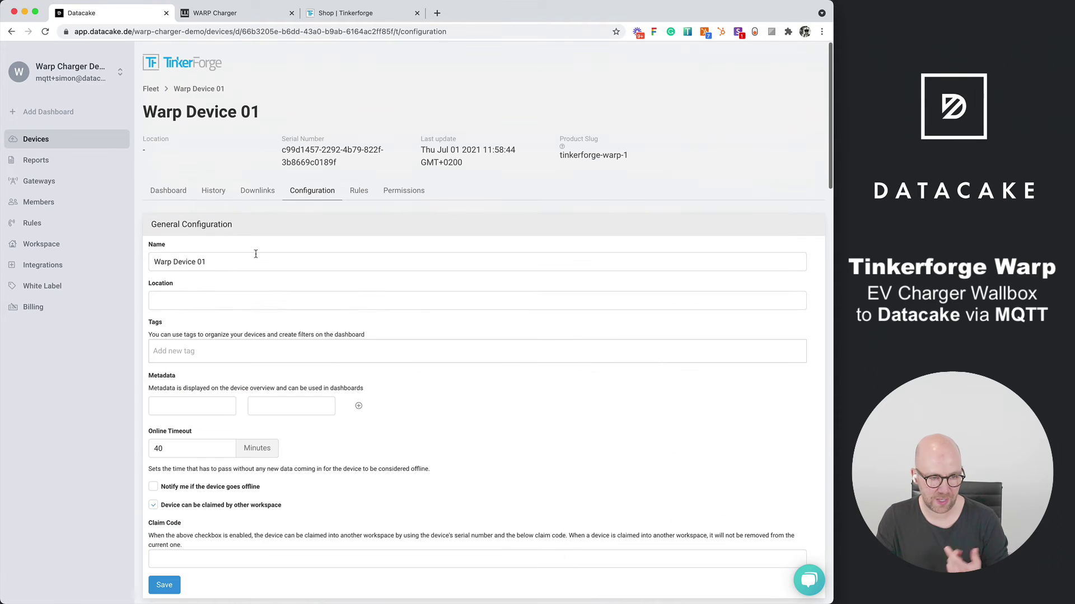
{"action": "left_click", "coordinate": [167, 191]}
{"action": "left_click", "coordinate": [813, 190]}
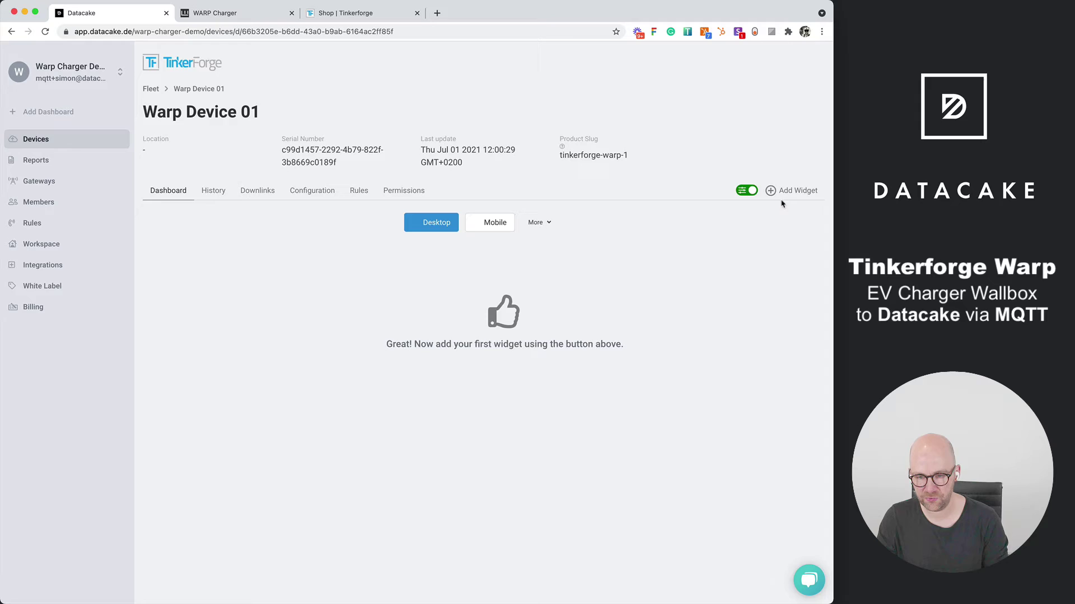
{"action": "left_click", "coordinate": [791, 191]}
{"action": "left_click", "coordinate": [513, 351]}
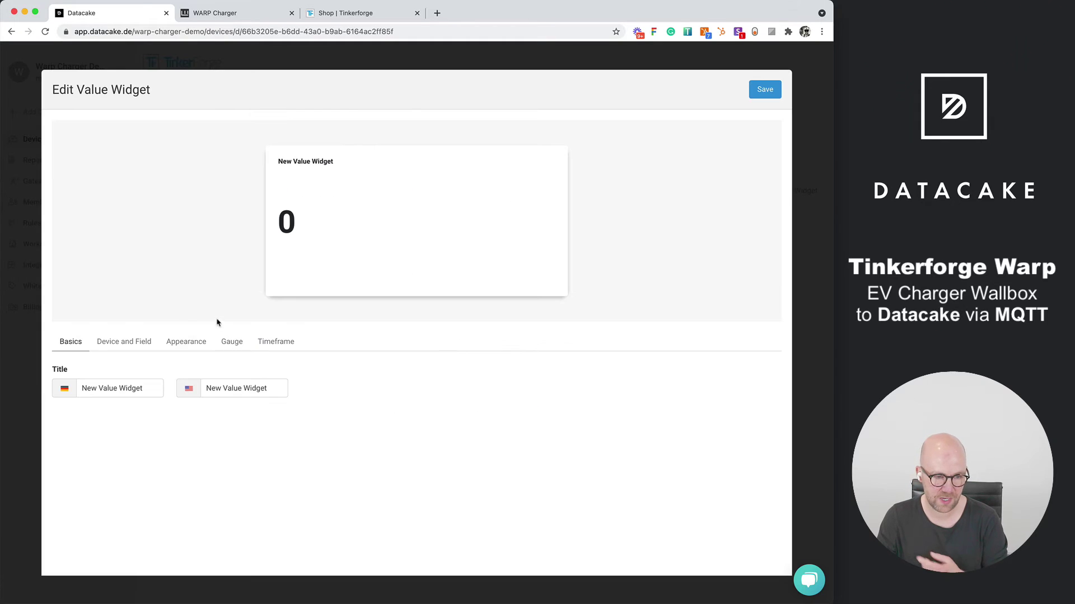
{"action": "left_click", "coordinate": [123, 341]}
{"action": "left_click", "coordinate": [114, 388]}
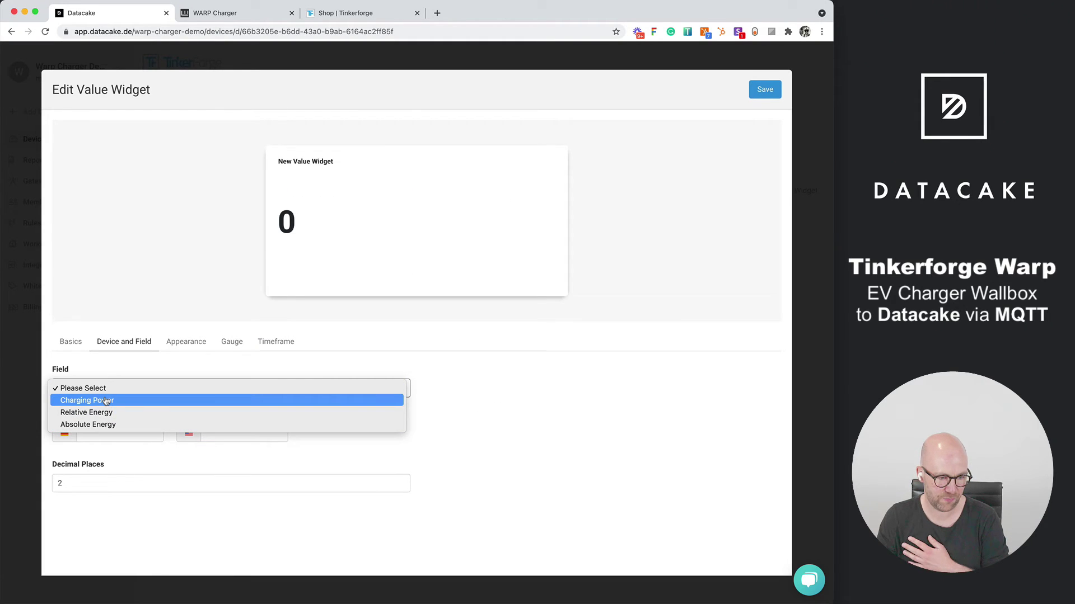
{"action": "left_click", "coordinate": [107, 400]}
{"action": "left_click", "coordinate": [109, 427]}
{"action": "type", "text": "Watt"}
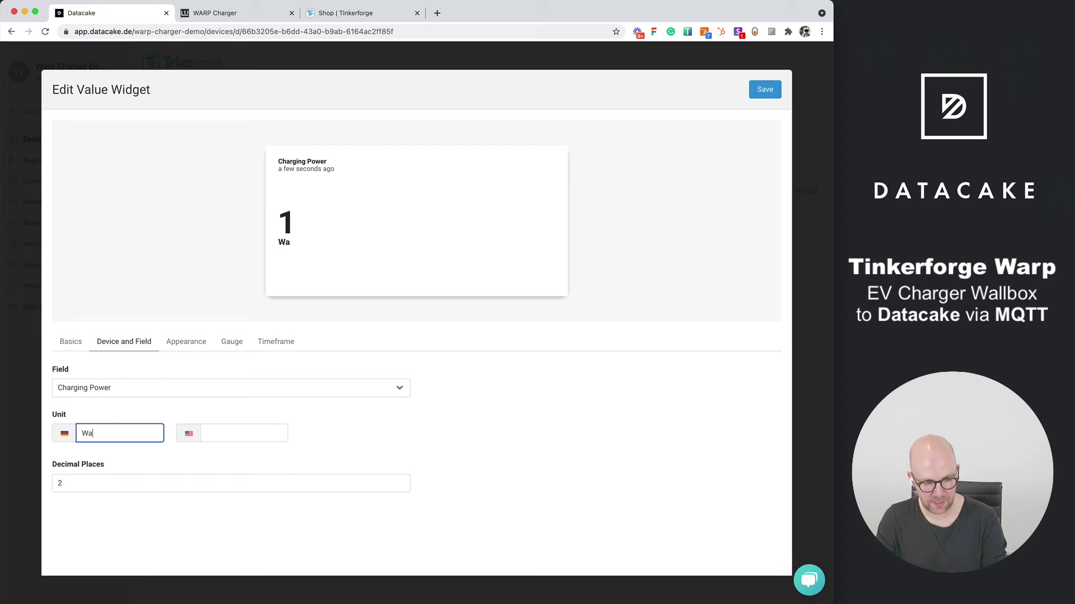
{"action": "left_click", "coordinate": [773, 97]}
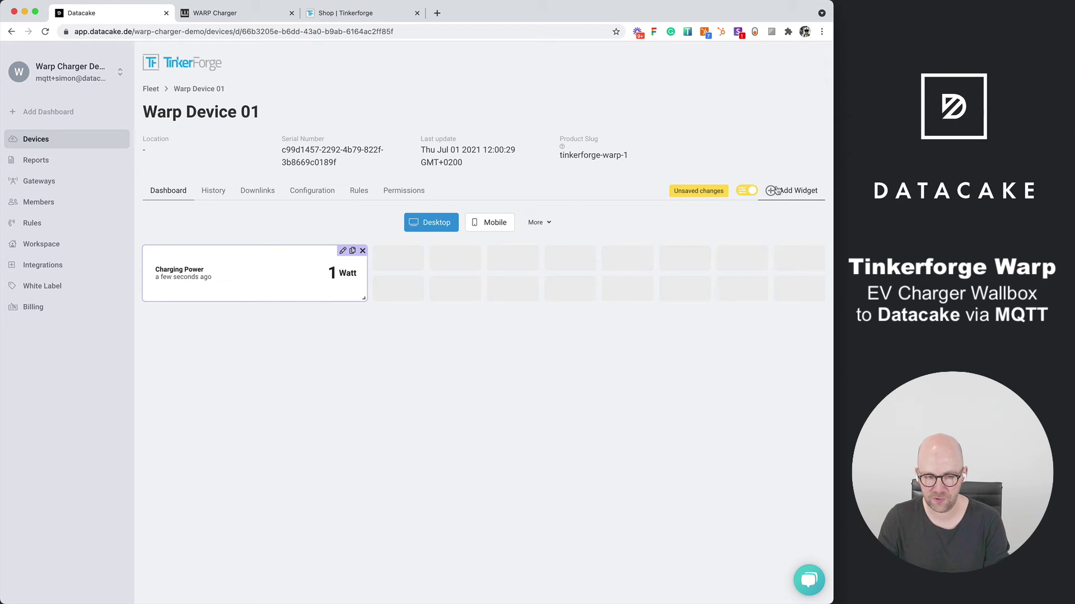
- Add a Relative Energy value widget with unit kWh
{"action": "left_click", "coordinate": [795, 191]}
{"action": "left_click", "coordinate": [485, 362]}
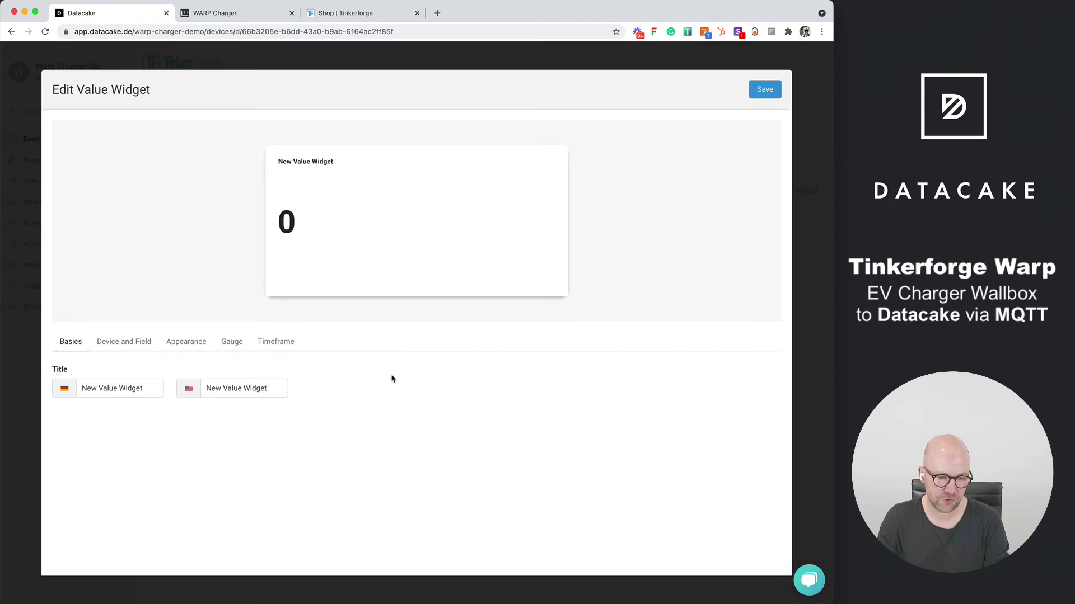
{"action": "left_click", "coordinate": [140, 343]}
{"action": "left_click", "coordinate": [132, 394]}
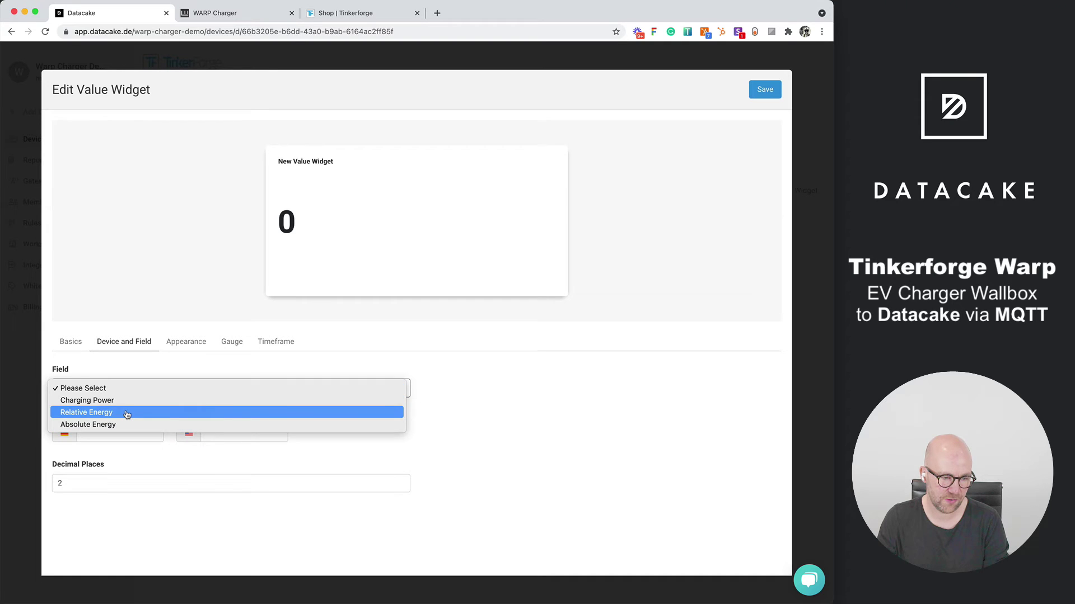
{"action": "left_click", "coordinate": [126, 410]}
{"action": "left_click", "coordinate": [100, 433]}
{"action": "type", "text": "kWh"}
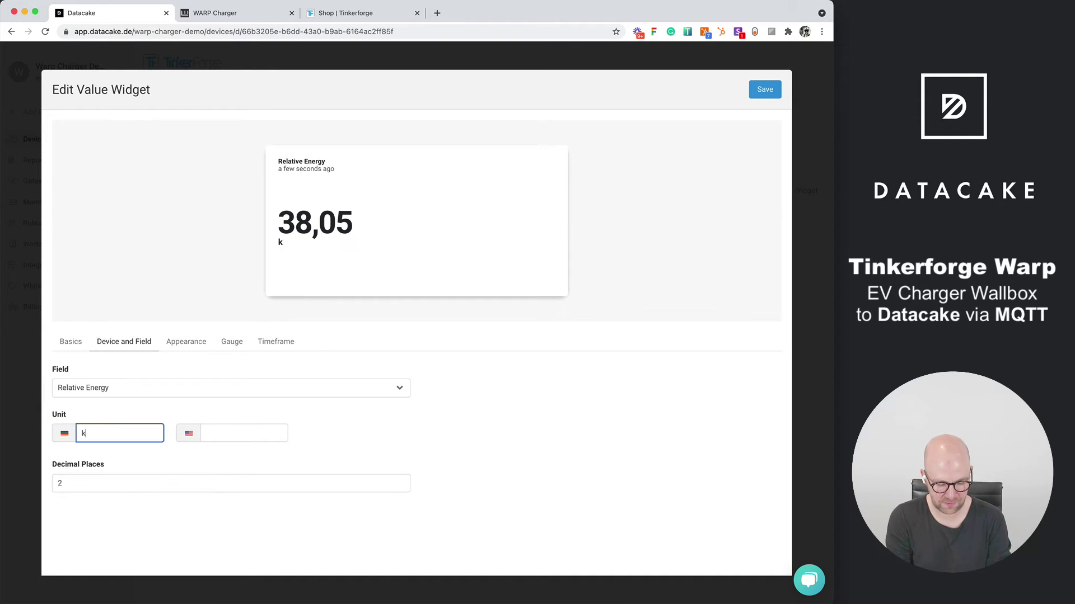
{"action": "left_click", "coordinate": [764, 85]}
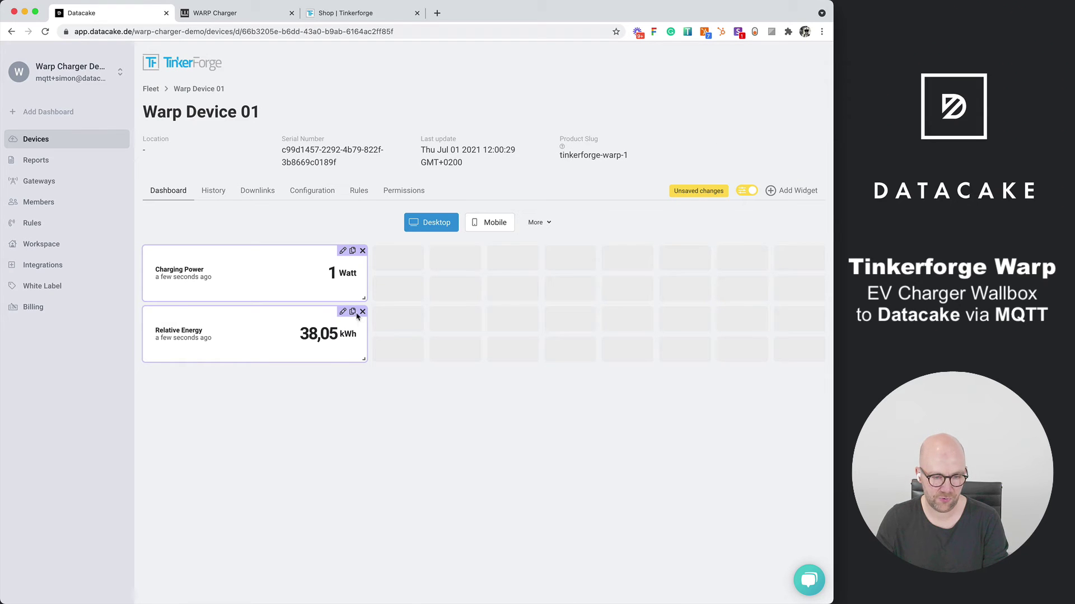
- Duplicate the Relative Energy widget and switch the copy to Absolute Energy
{"action": "left_click", "coordinate": [353, 312]}
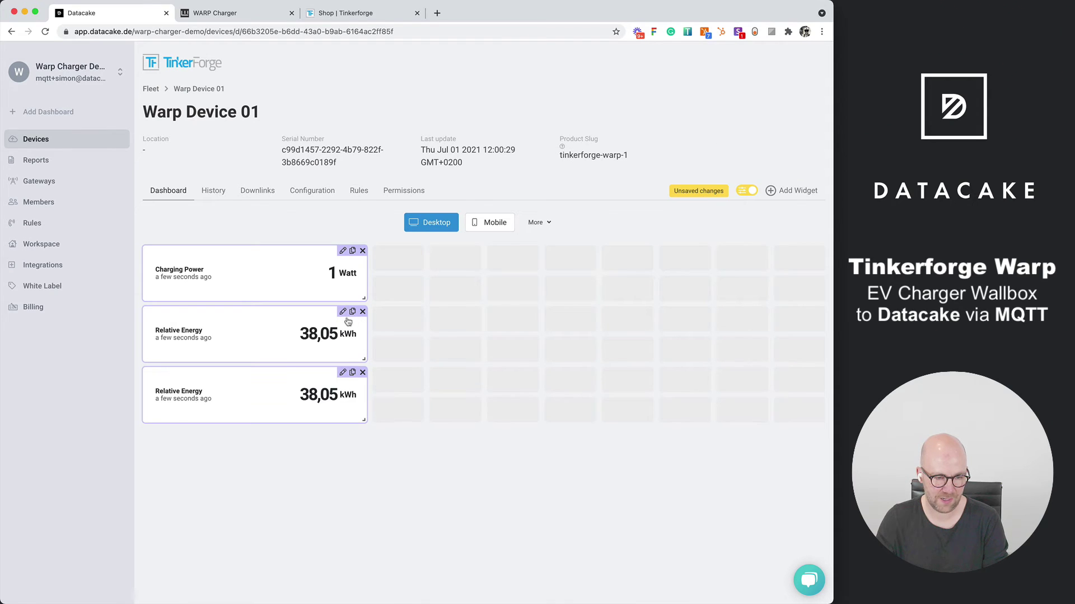
{"action": "left_click", "coordinate": [343, 373]}
{"action": "left_click", "coordinate": [133, 342]}
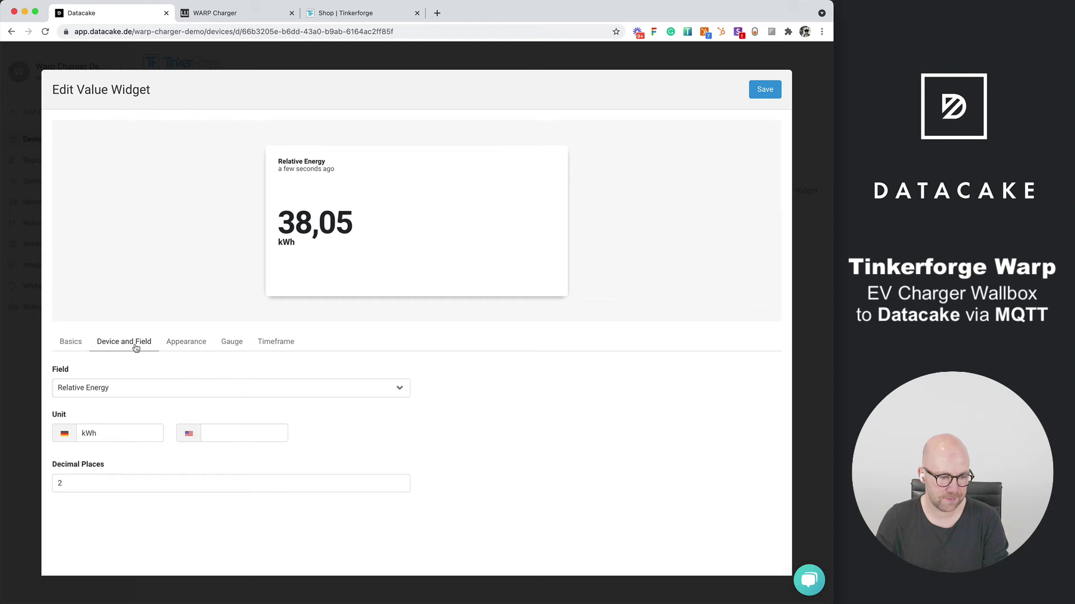
{"action": "left_click", "coordinate": [106, 391]}
{"action": "left_click", "coordinate": [88, 400]}
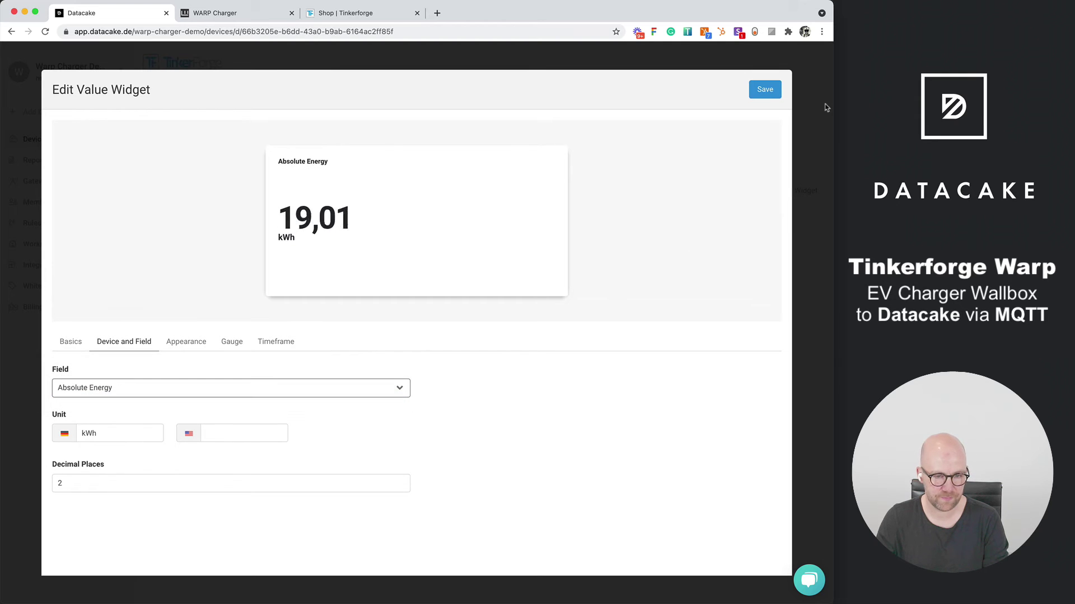
{"action": "left_click", "coordinate": [764, 89]}
- Arrange Charging Power, Absolute Energy and Relative Energy in one row and exit edit mode
{"action": "left_click_drag", "start_coordinate": [280, 406], "coordinate": [508, 287]}
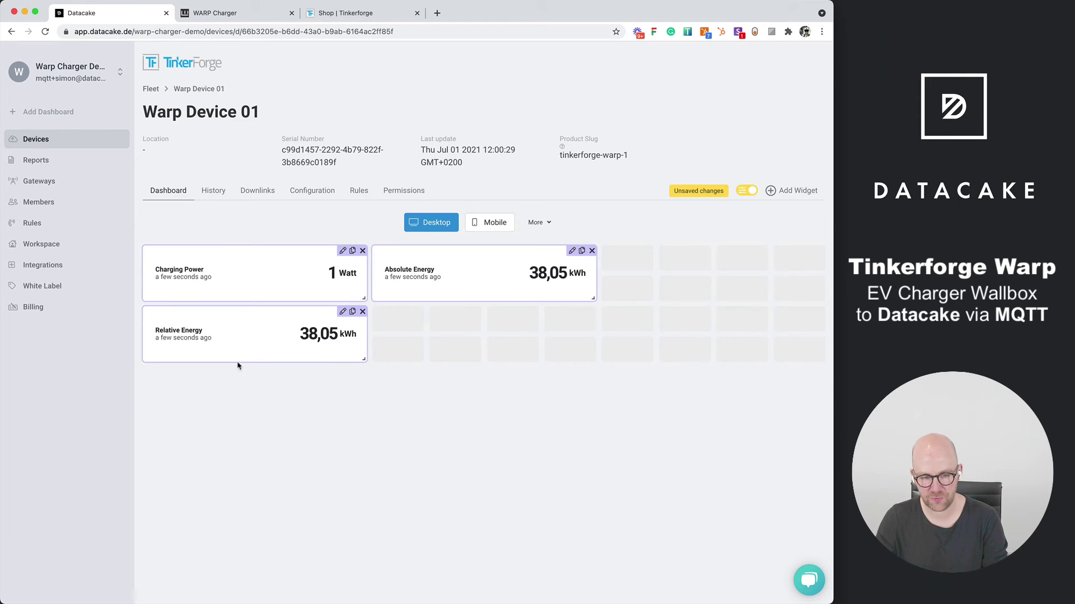
{"action": "left_click_drag", "start_coordinate": [252, 356], "coordinate": [728, 299]}
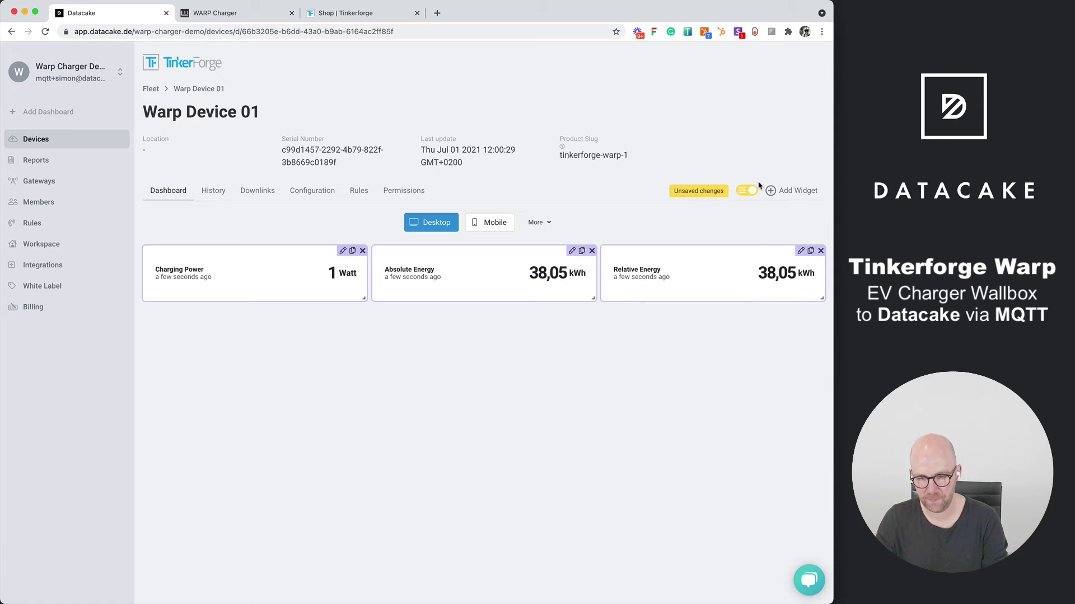
{"action": "left_click", "coordinate": [743, 191]}
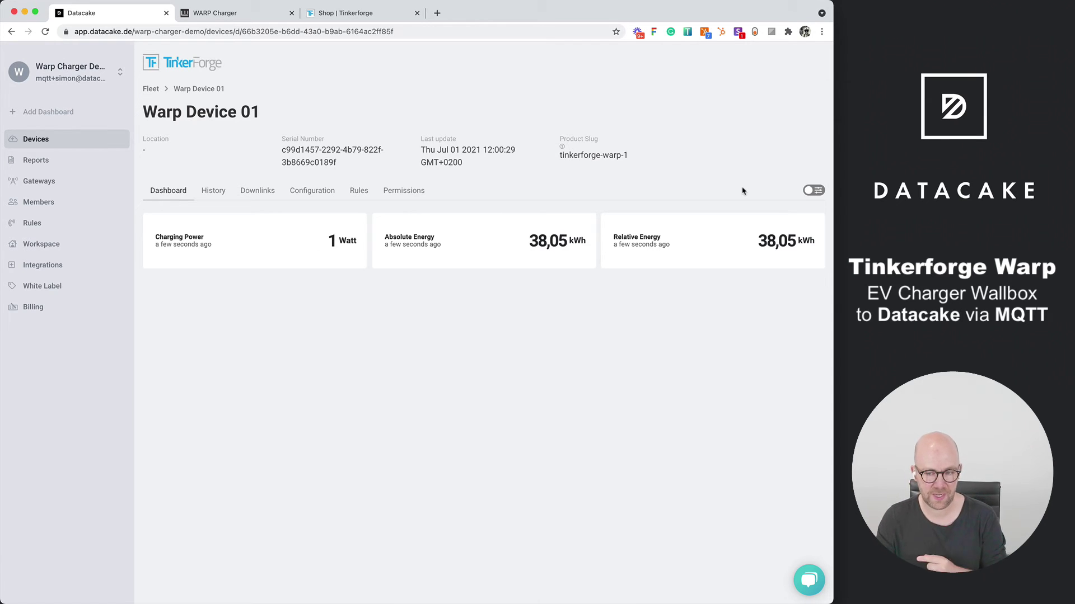
- Scroll through Warp Device 01's Configuration page, then go to its empty Downlinks tab
{"action": "left_click", "coordinate": [308, 193]}
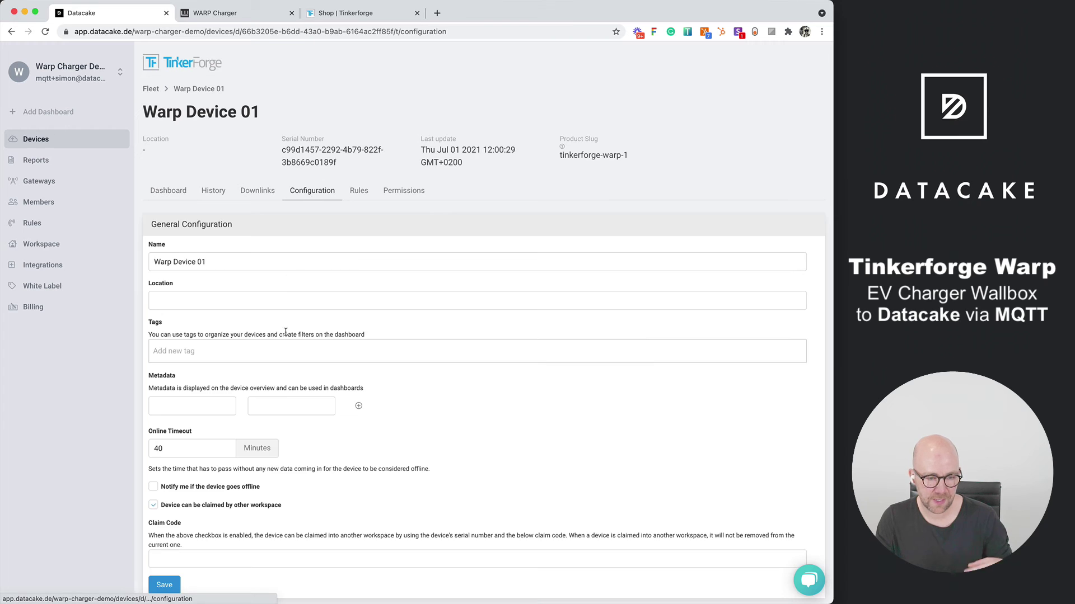
{"action": "scroll", "coordinate": [299, 435], "scroll_direction": "down", "scroll_amount": 4}
{"action": "scroll", "coordinate": [298, 436], "scroll_direction": "down", "scroll_amount": 8}
{"action": "scroll", "coordinate": [319, 451], "scroll_direction": "down", "scroll_amount": 9}
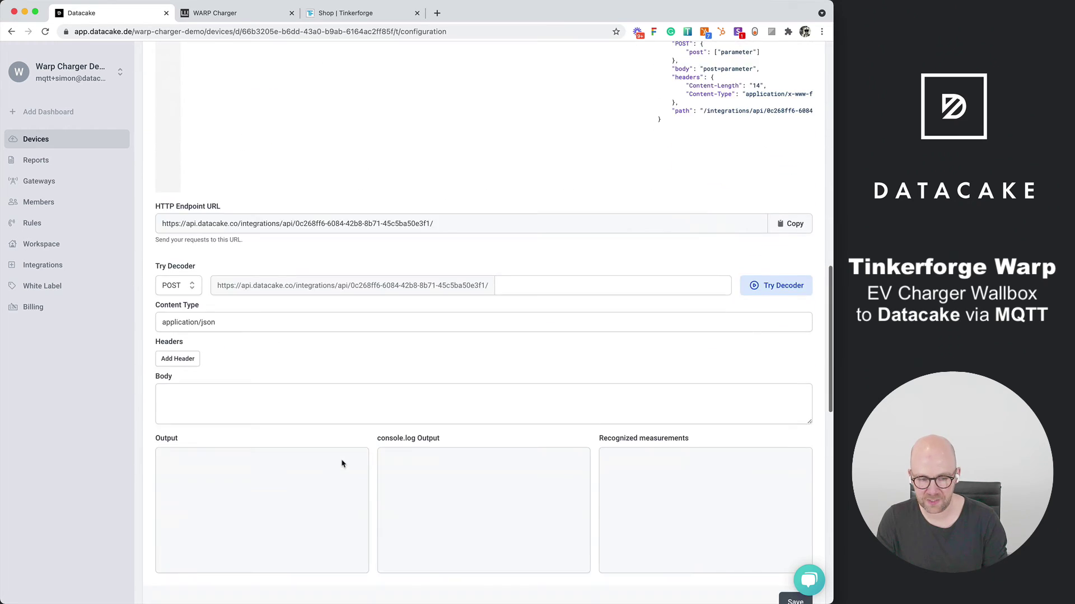
{"action": "scroll", "coordinate": [343, 464], "scroll_direction": "down", "scroll_amount": 5}
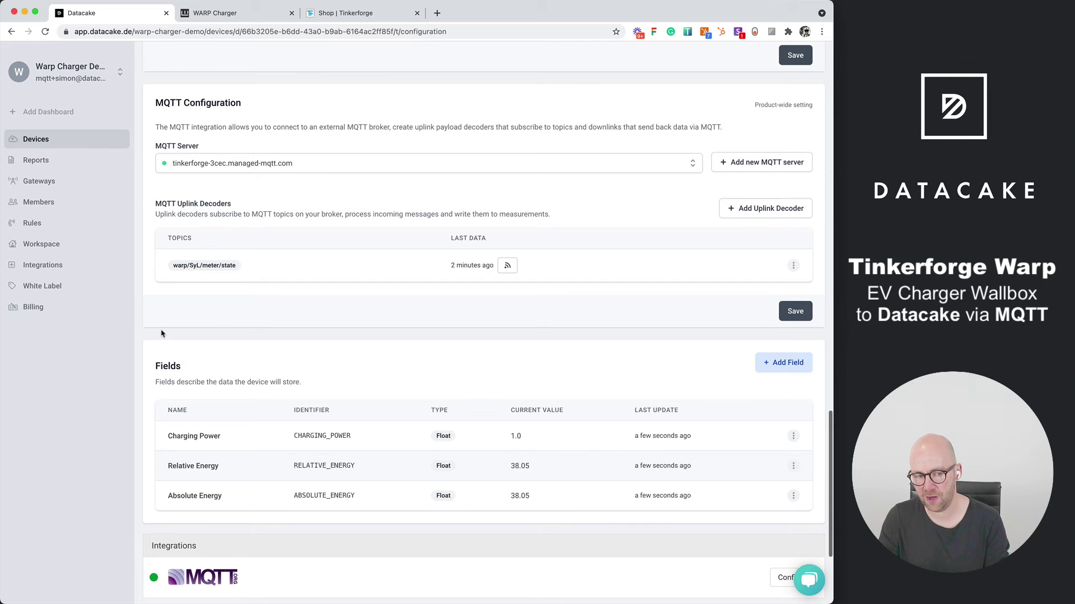
{"action": "scroll", "coordinate": [156, 332], "scroll_direction": "up", "scroll_amount": 20}
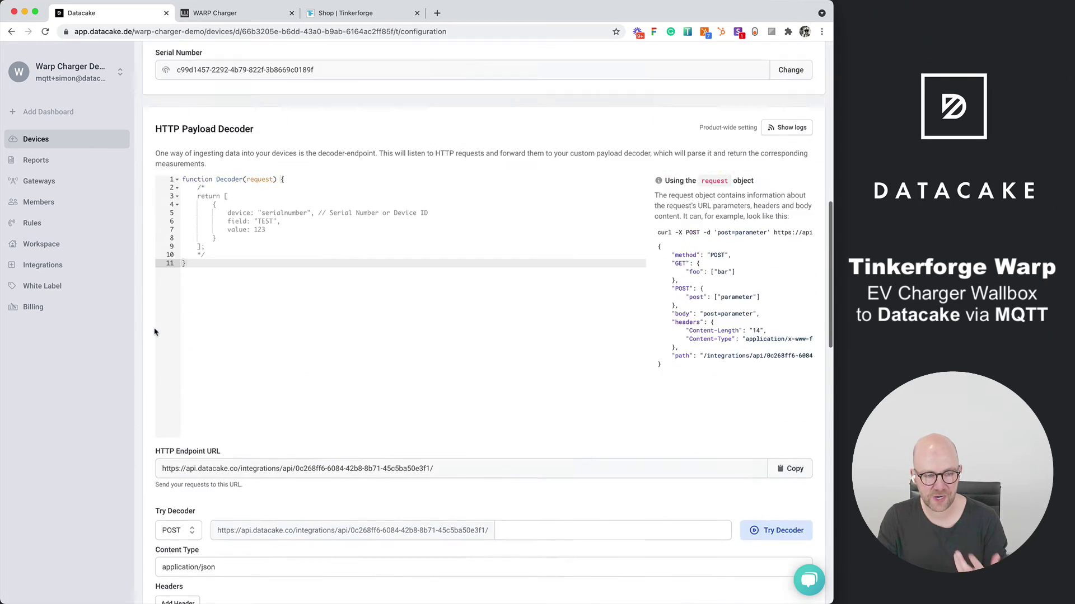
{"action": "left_click", "coordinate": [255, 193]}
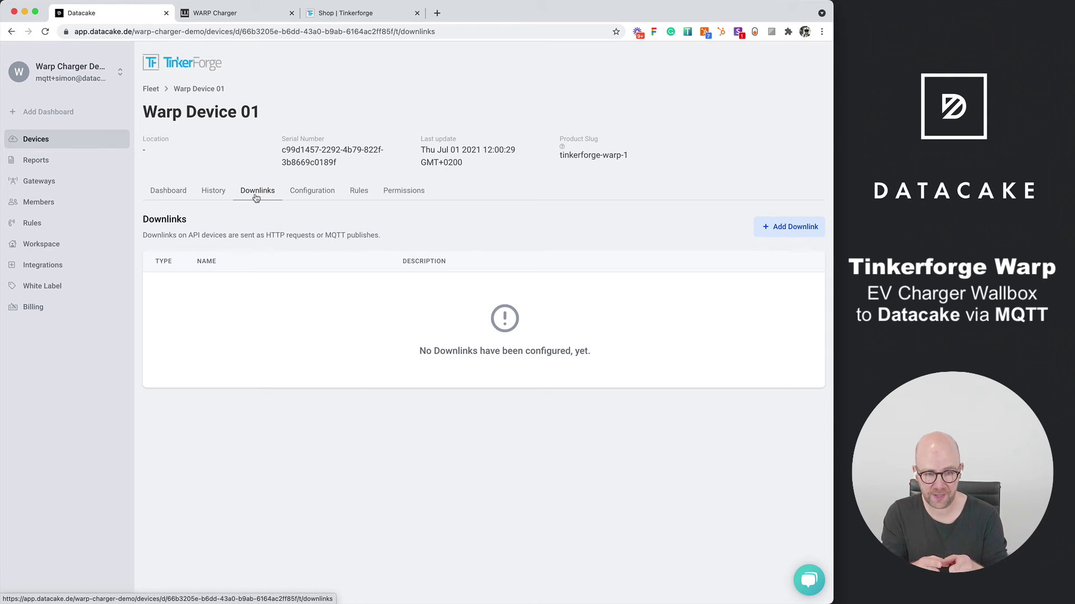
{"action": "left_click", "coordinate": [228, 13]}
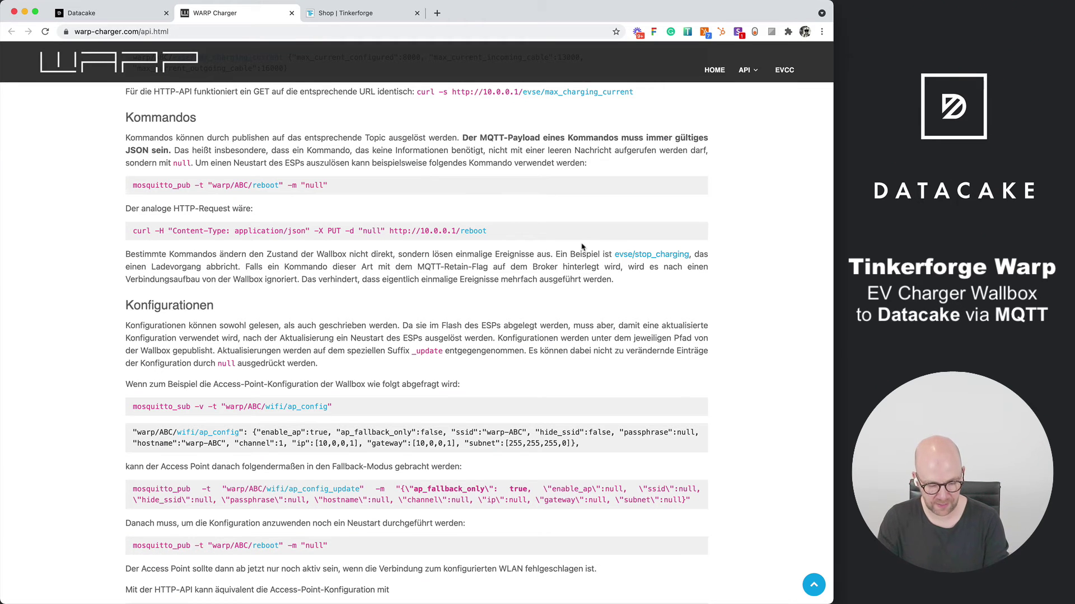
{"action": "key", "text": "super+f"}
{"action": "type", "text": "meter/"}
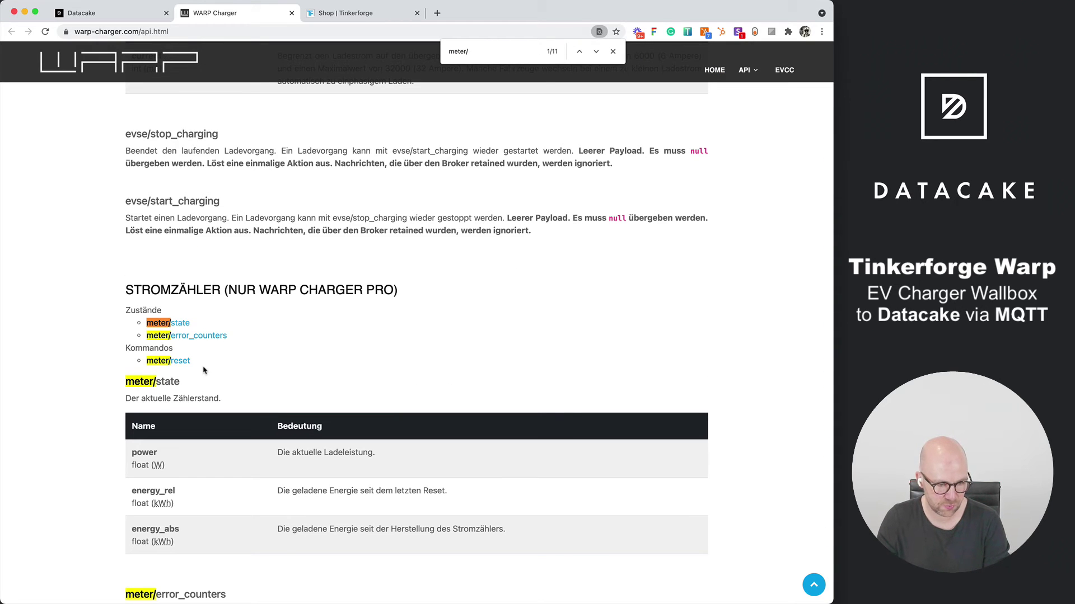
{"action": "type", "text": "rest"}
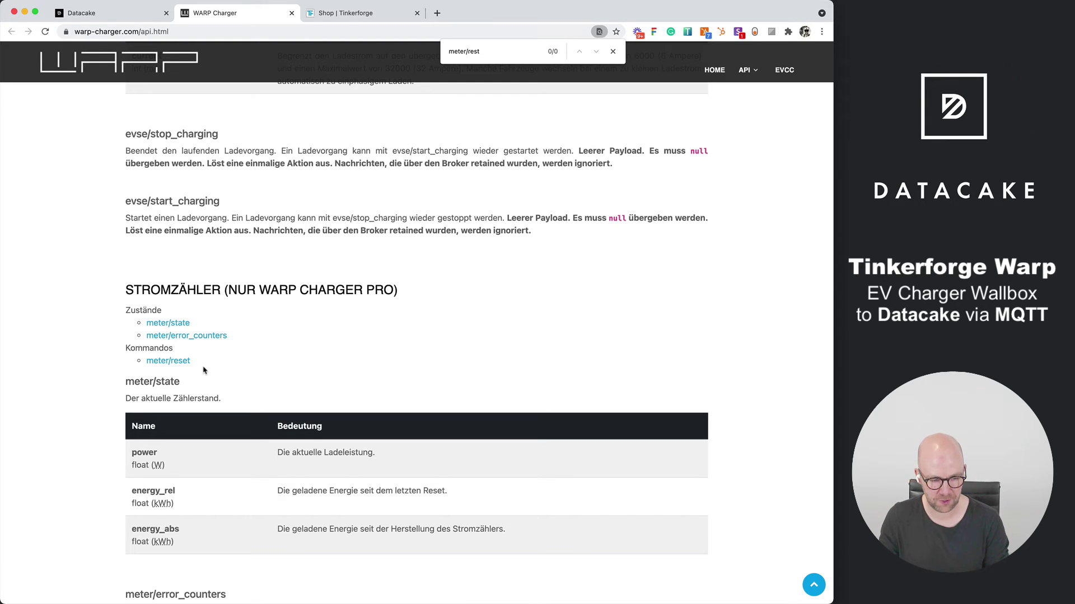
{"action": "left_click", "coordinate": [130, 16]}
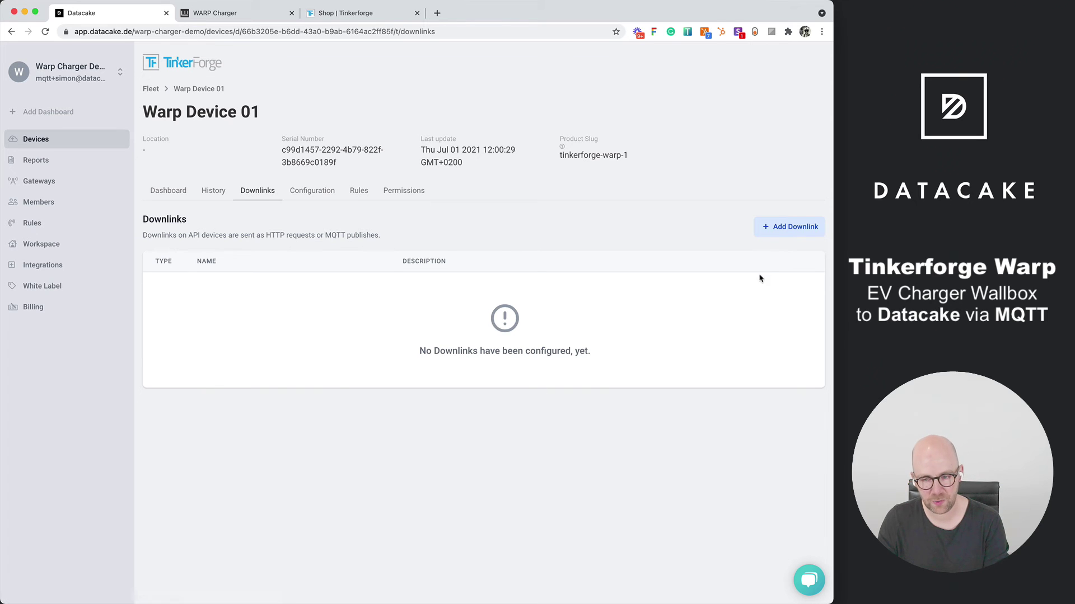
- Start a new downlink named 'Reset Meter' with the description 'Resets the'
{"action": "left_click", "coordinate": [787, 237]}
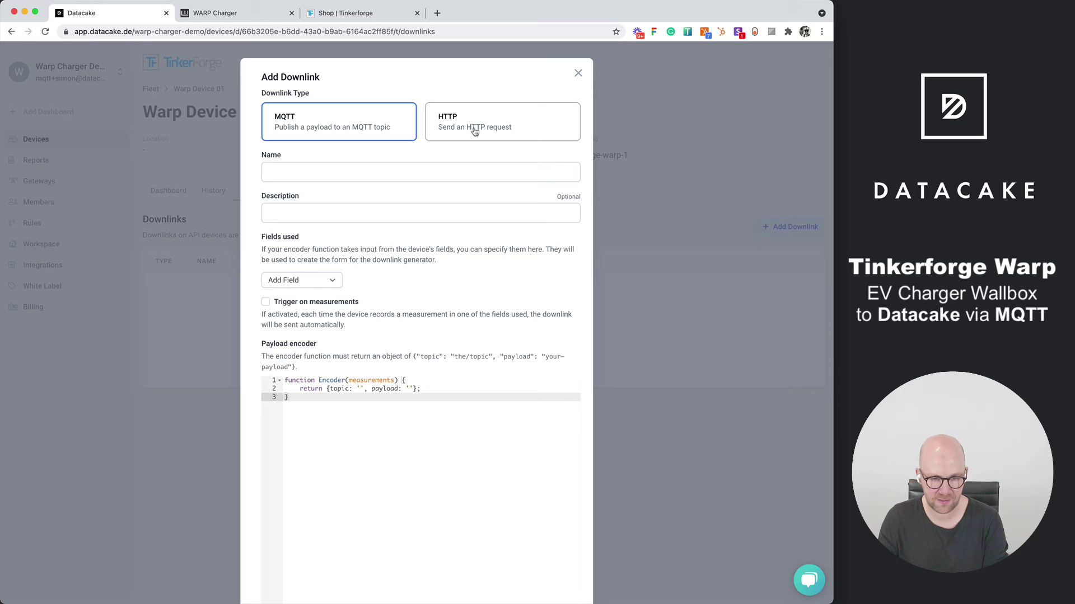
{"action": "left_click", "coordinate": [384, 174]}
{"action": "type", "text": "Reset met"}
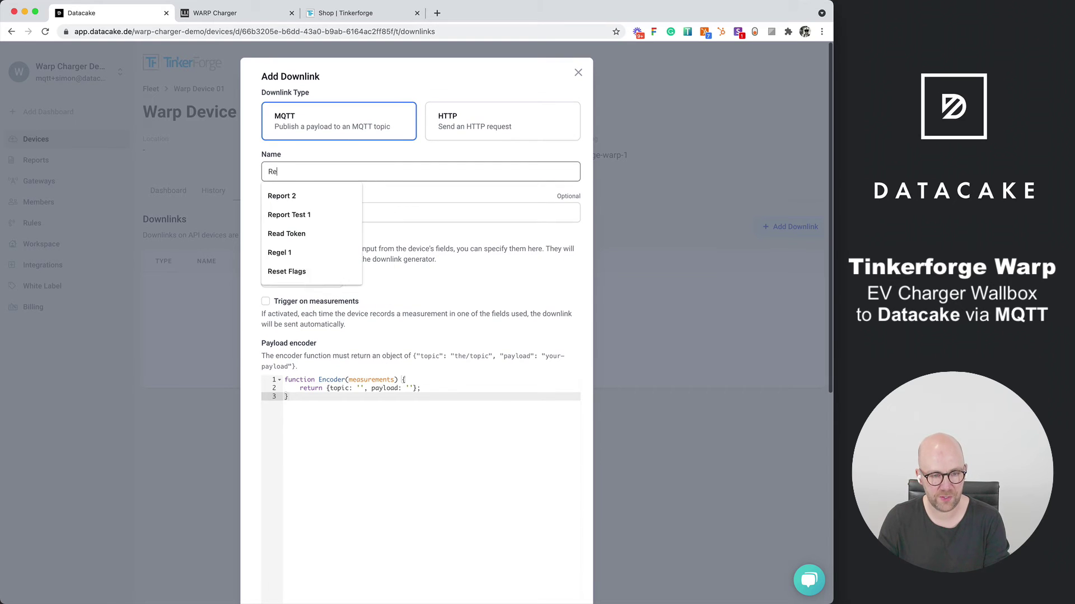
{"action": "key", "text": "BackSpace"}
{"action": "key", "text": "BackSpace"}
{"action": "key", "text": "BackSpace"}
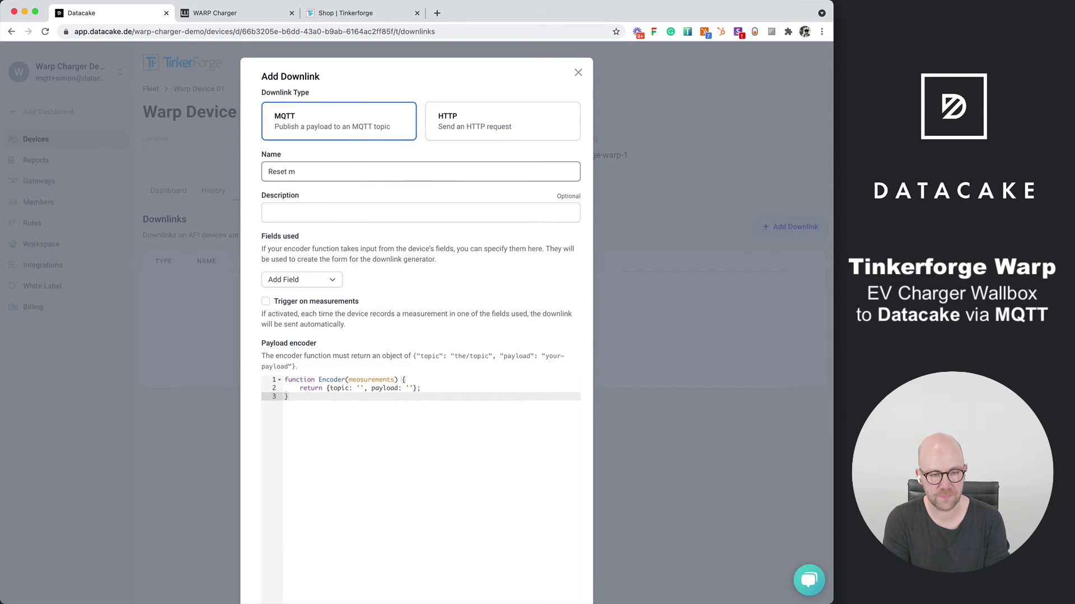
{"action": "type", "text": "Meter"}
{"action": "left_click", "coordinate": [421, 213]}
{"action": "type", "text": "Resets the"}
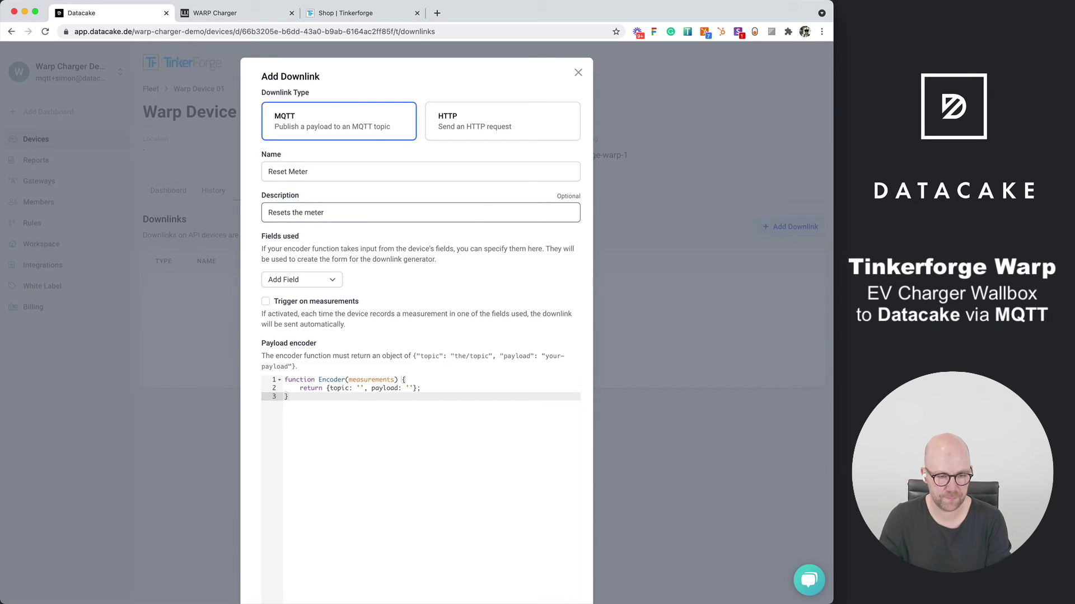
- Set the encoder's topic to warp/SyL/meter/reset, checking the command in the WARP API docs
{"action": "left_click", "coordinate": [372, 388]}
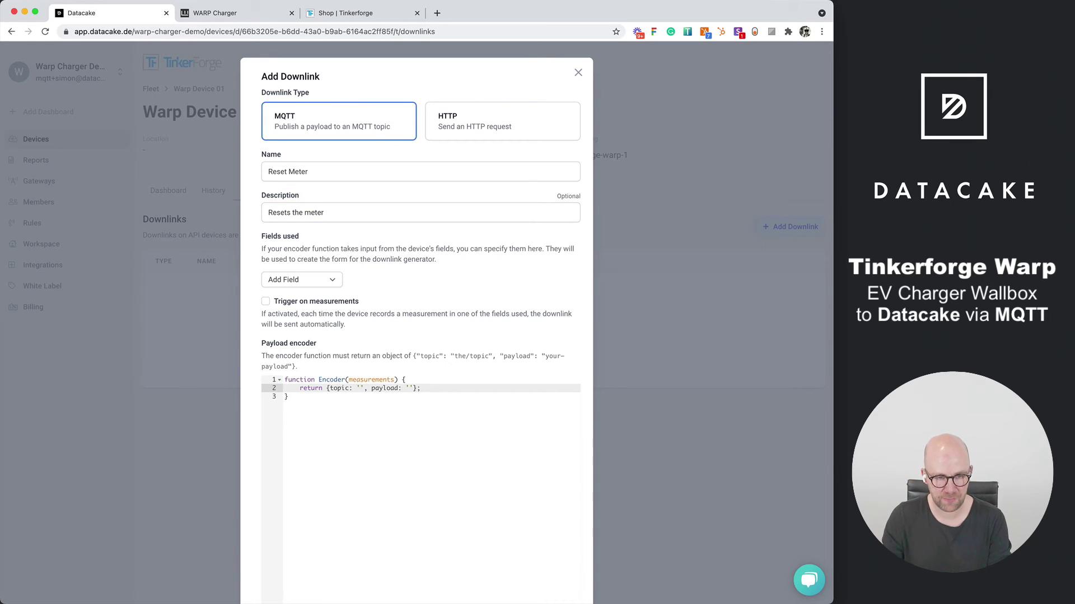
{"action": "key", "text": "super+Tab"}
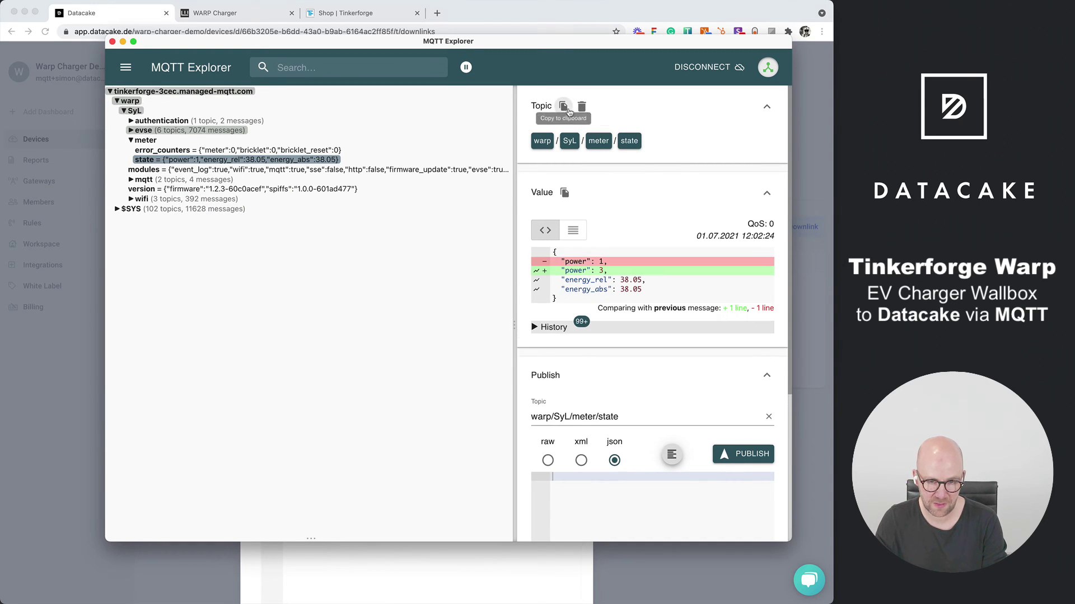
{"action": "left_click", "coordinate": [563, 106]}
{"action": "key", "text": "super+Tab"}
{"action": "key", "text": "super+v"}
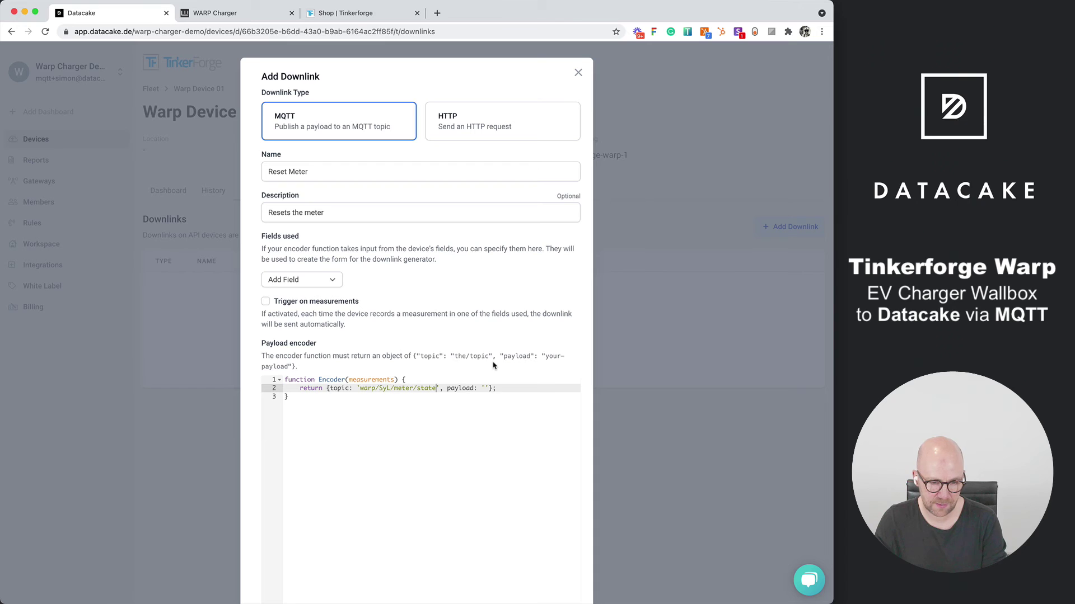
{"action": "key", "text": "alt+shift+Left"}
{"action": "type", "text": "reset"}
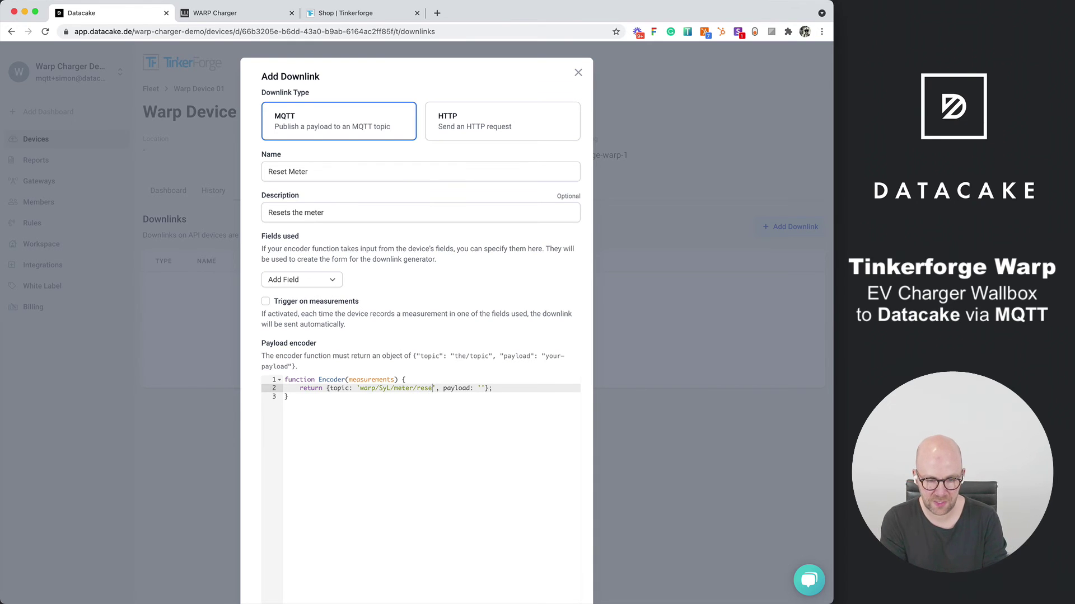
{"action": "left_click", "coordinate": [223, 16]}
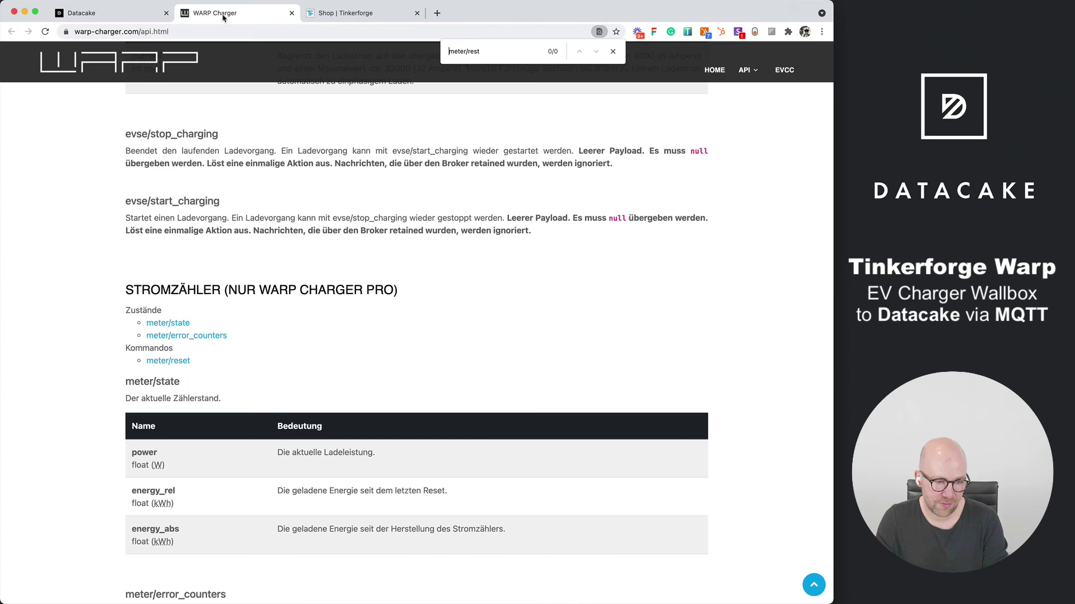
{"action": "left_click", "coordinate": [185, 361]}
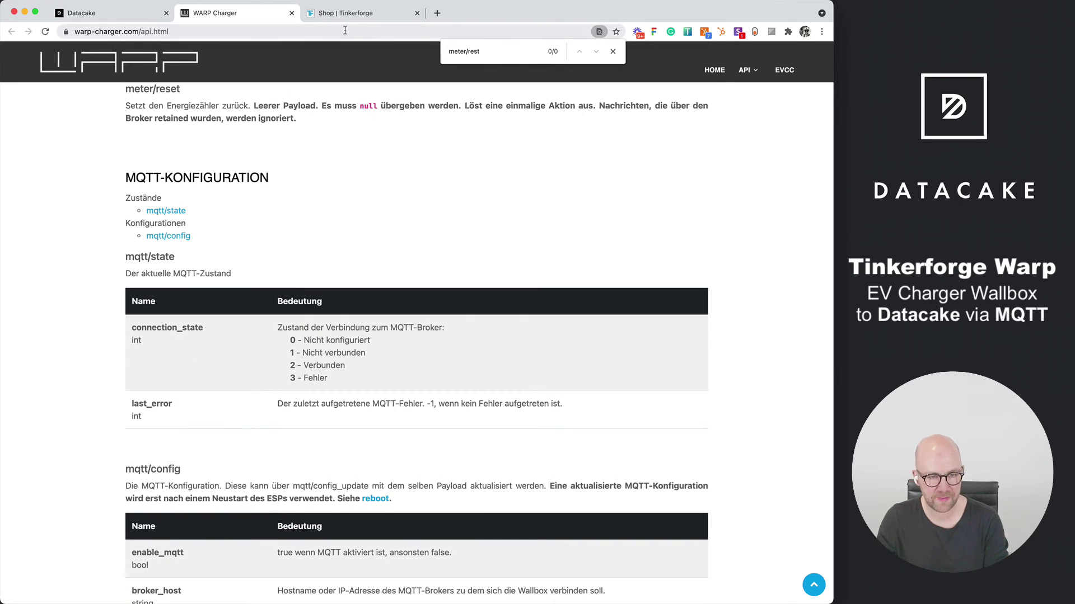
{"action": "left_click", "coordinate": [60, 17]}
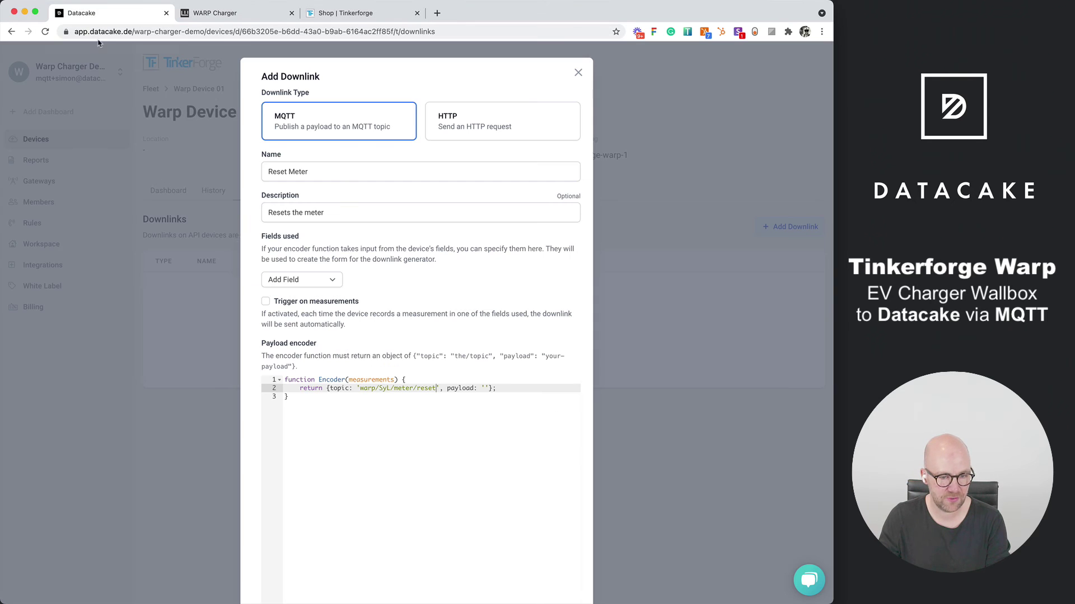
- Test the encoder output and save the Reset Meter downlink
{"action": "left_click_drag", "start_coordinate": [361, 390], "coordinate": [436, 390]}
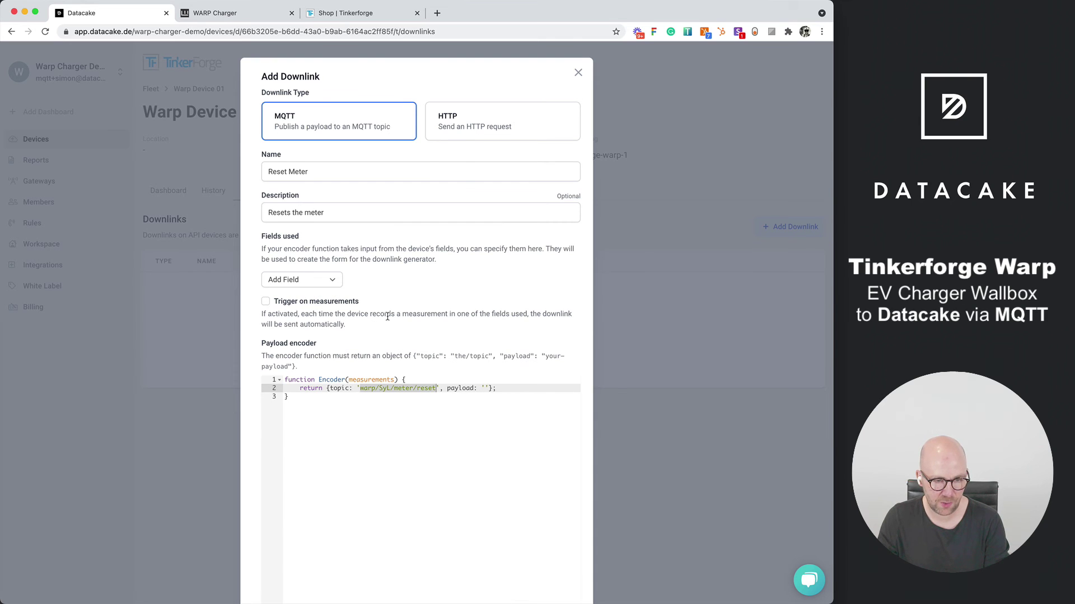
{"action": "scroll", "coordinate": [484, 252], "scroll_direction": "down", "scroll_amount": 6}
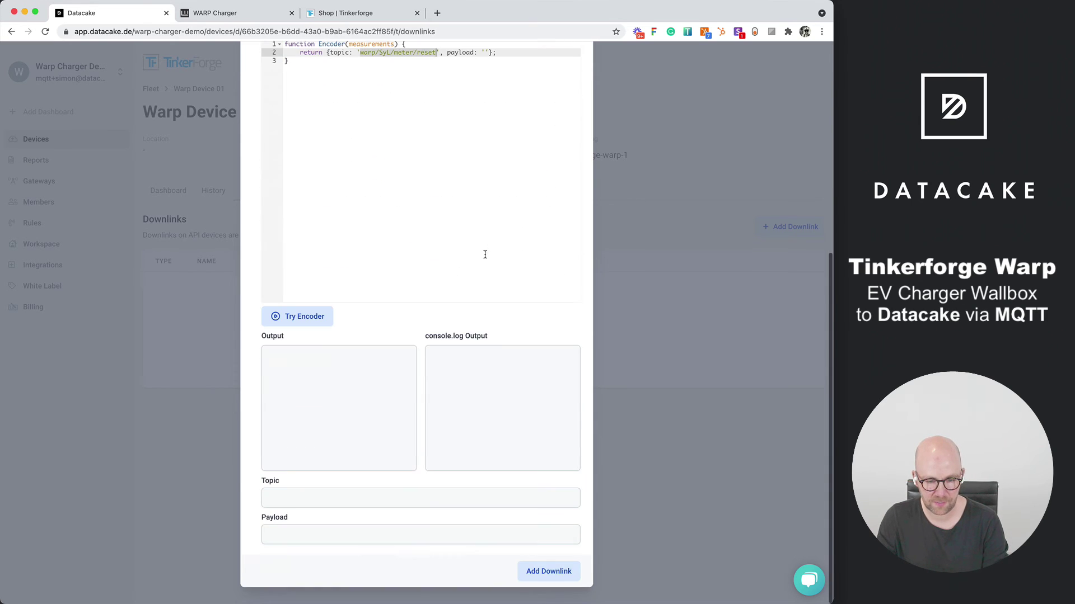
{"action": "left_click", "coordinate": [330, 321]}
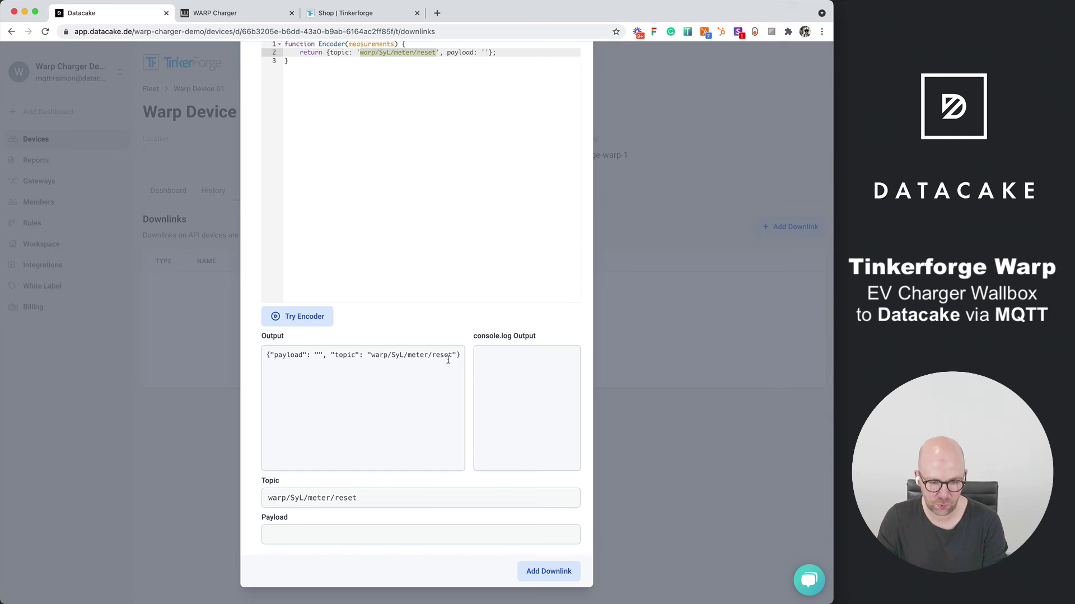
{"action": "left_click", "coordinate": [564, 572]}
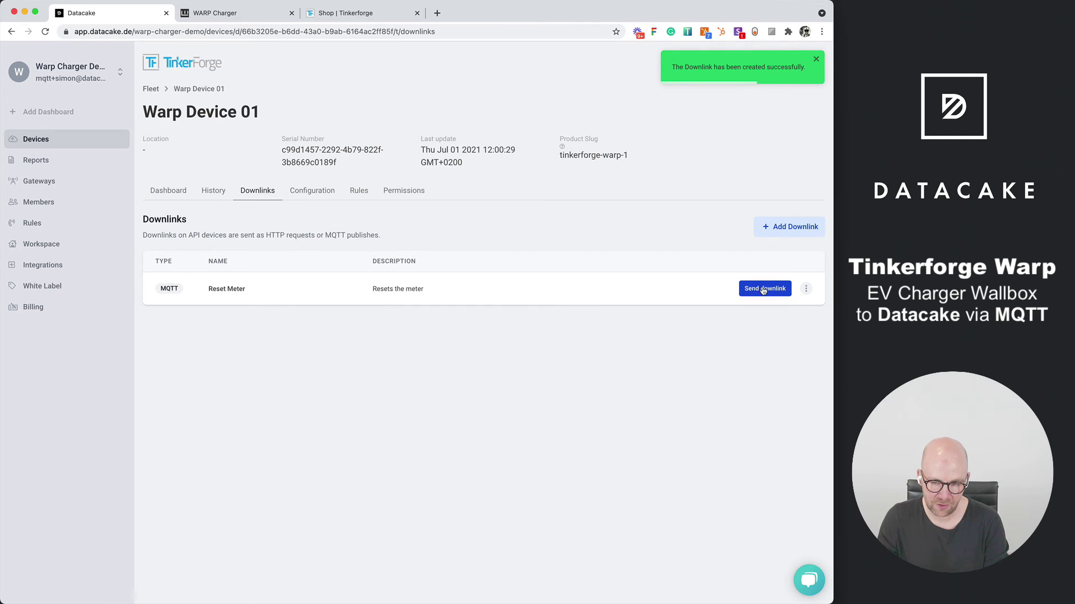
- Add a downlink widget to the dashboard titled 'Reset Meter', clearing the English title
{"action": "left_click", "coordinate": [159, 198]}
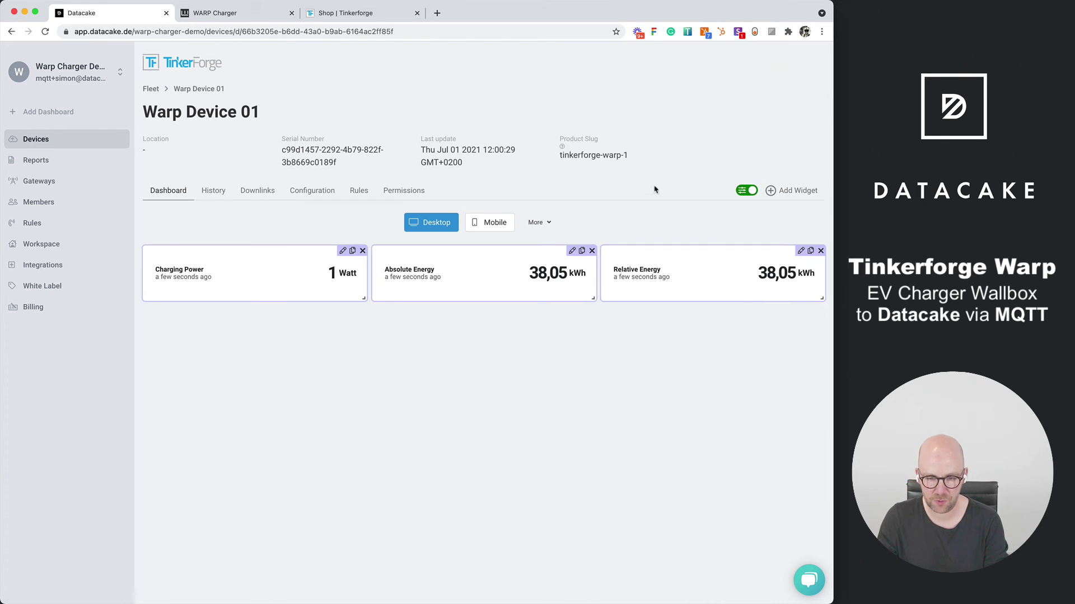
{"action": "left_click", "coordinate": [818, 193]}
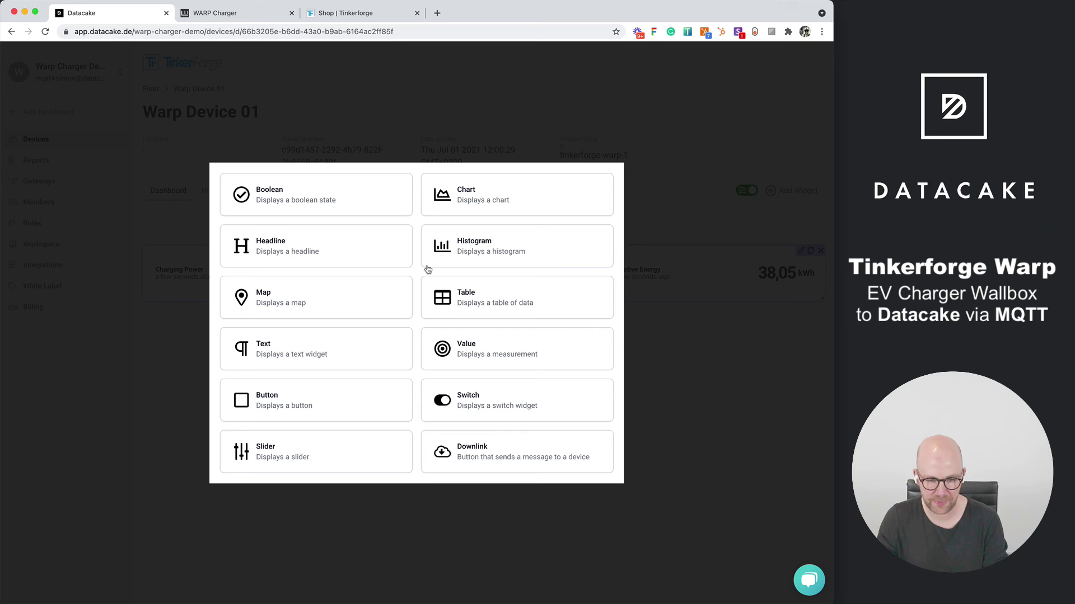
{"action": "left_click", "coordinate": [475, 453]}
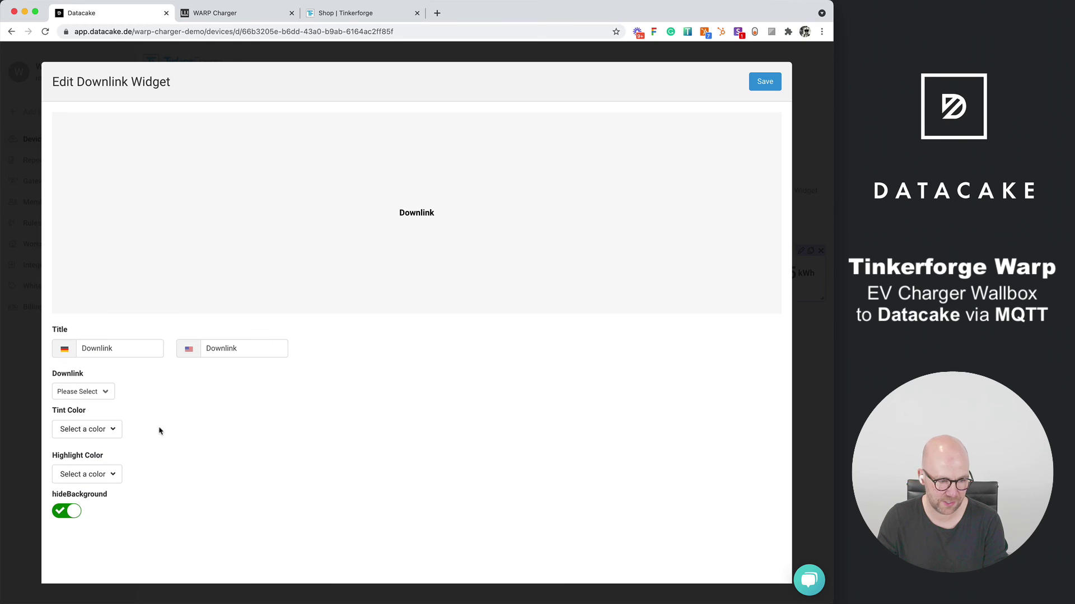
{"action": "left_click", "coordinate": [66, 511]}
{"action": "double_click", "coordinate": [123, 350]}
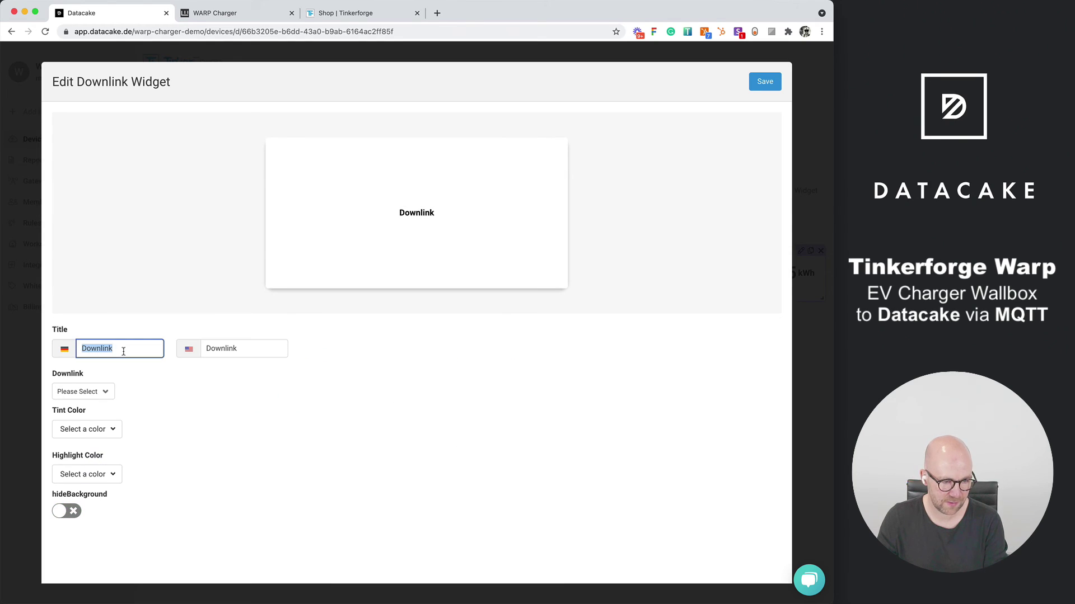
{"action": "type", "text": "Reset "}
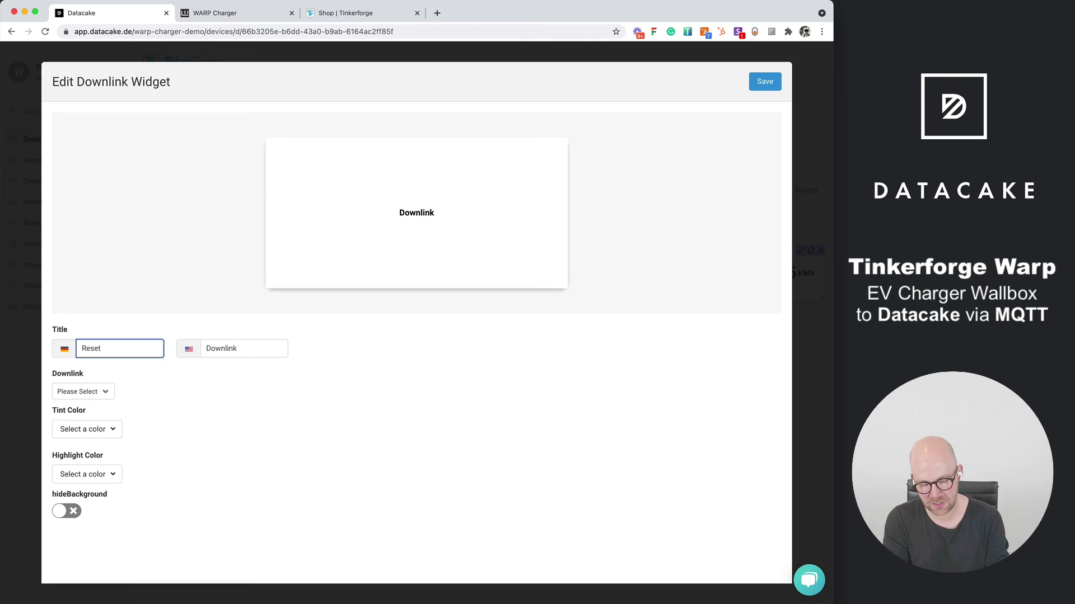
{"action": "type", "text": "Meter"}
{"action": "key", "text": "Tab"}
{"action": "key", "text": "BackSpace"}
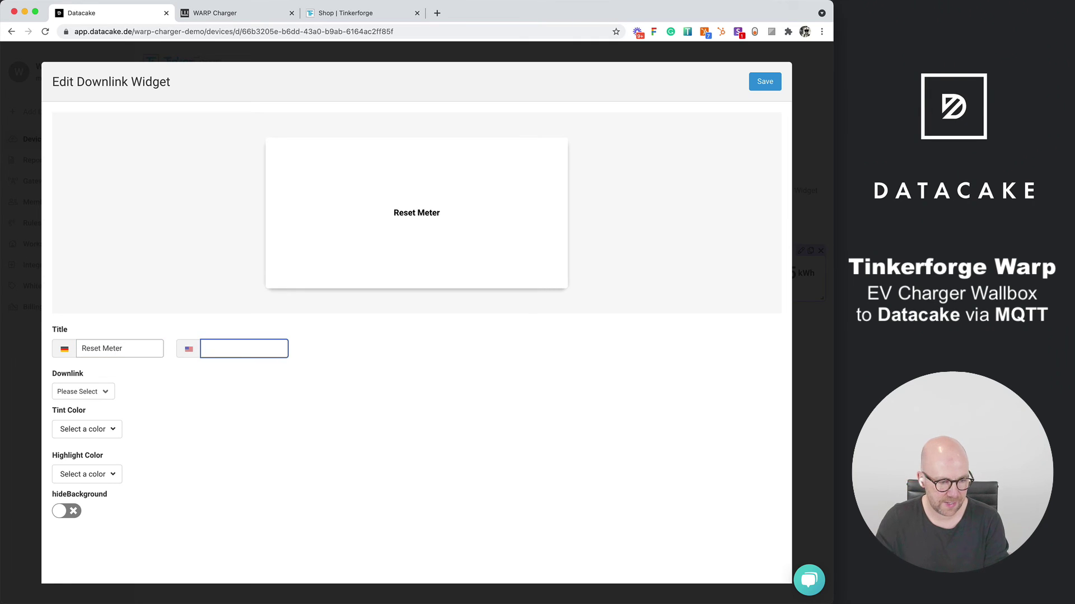
- Give the widget a red tint colour with default highlight, and save it
{"action": "left_click", "coordinate": [87, 474]}
{"action": "scroll", "coordinate": [85, 487], "scroll_direction": "down", "scroll_amount": 2}
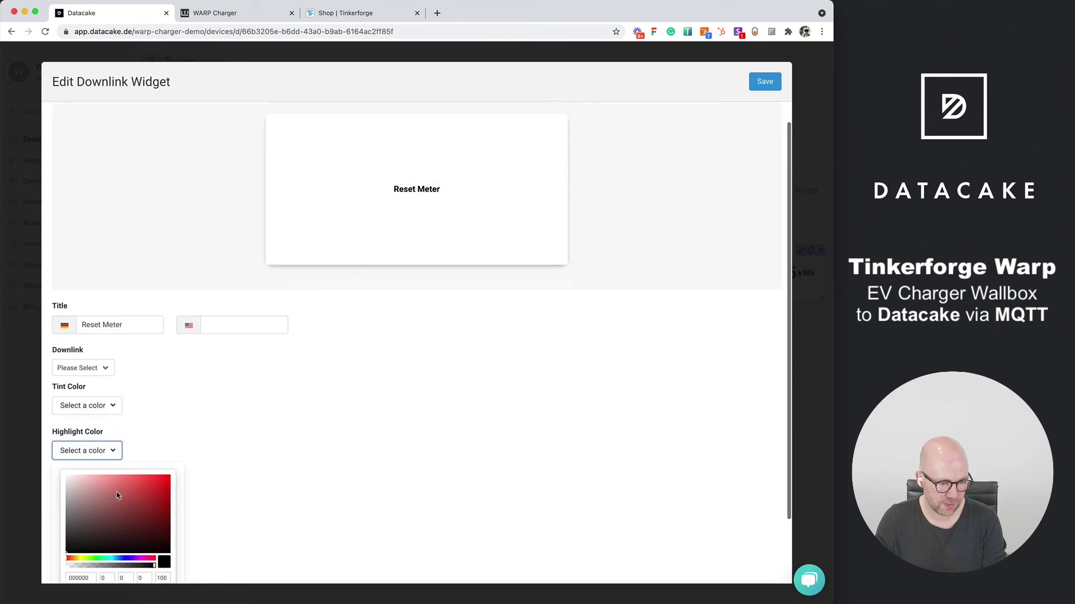
{"action": "left_click", "coordinate": [71, 533]}
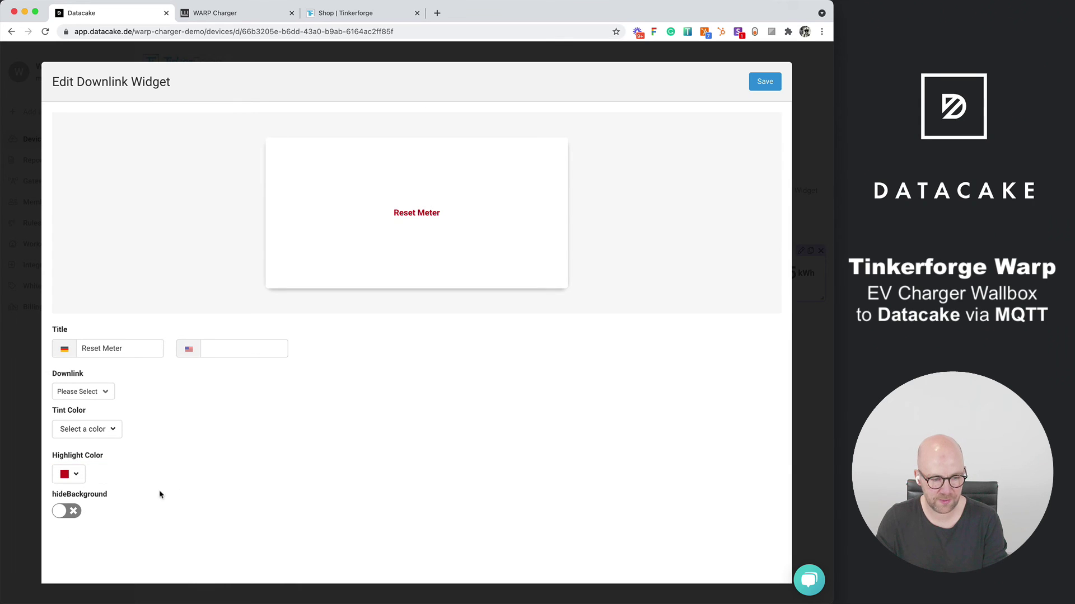
{"action": "left_click", "coordinate": [76, 474]}
{"action": "scroll", "coordinate": [75, 531], "scroll_direction": "down", "scroll_amount": 2}
{"action": "left_click", "coordinate": [73, 567]}
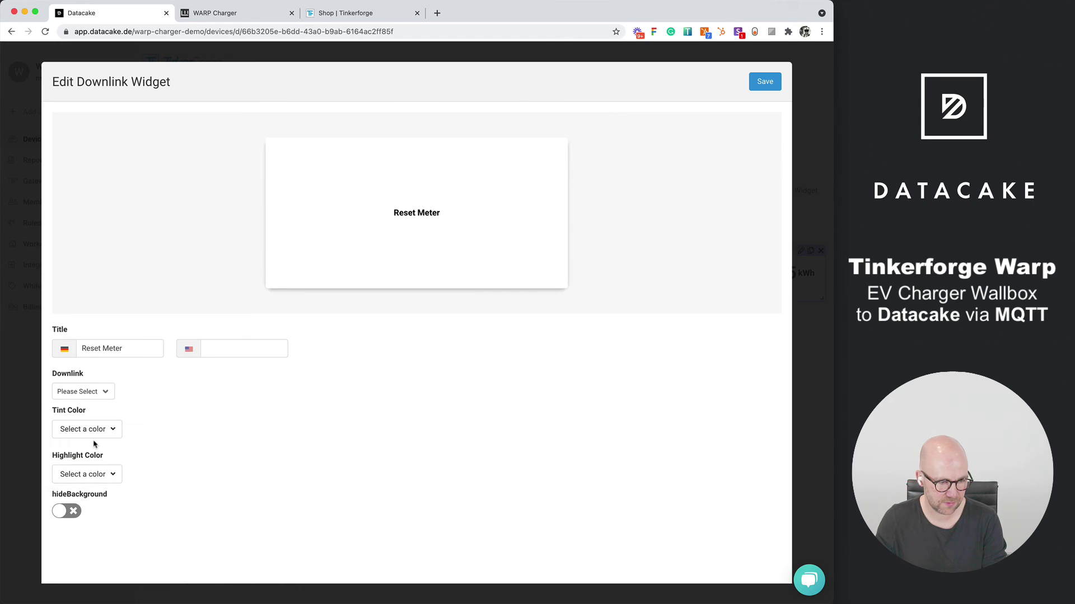
{"action": "left_click", "coordinate": [98, 431]}
{"action": "scroll", "coordinate": [109, 465], "scroll_direction": "down", "scroll_amount": 2}
{"action": "left_click", "coordinate": [70, 531]}
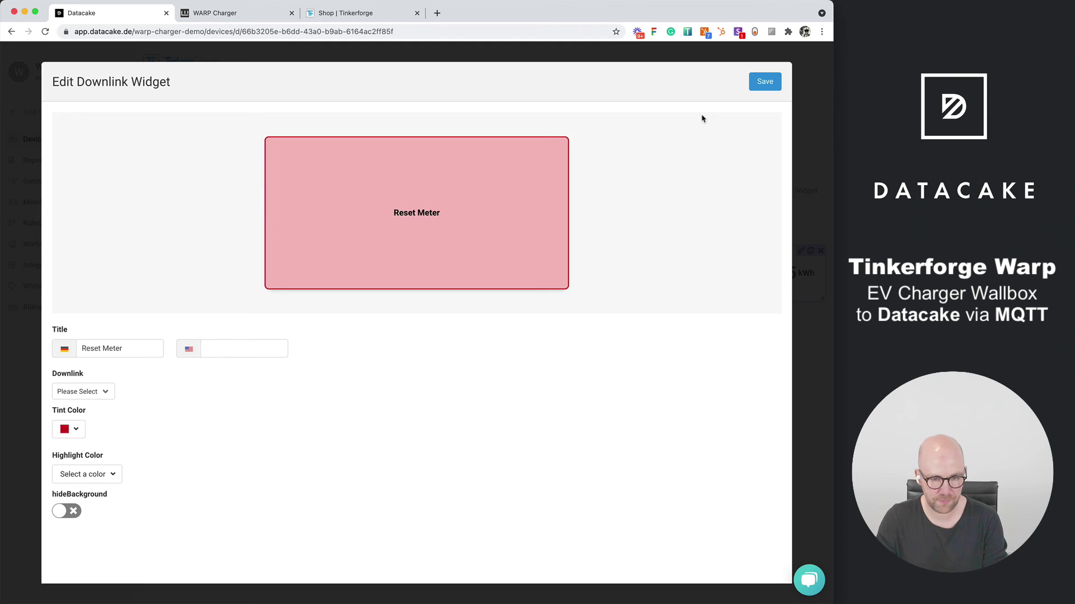
{"action": "left_click", "coordinate": [763, 84]}
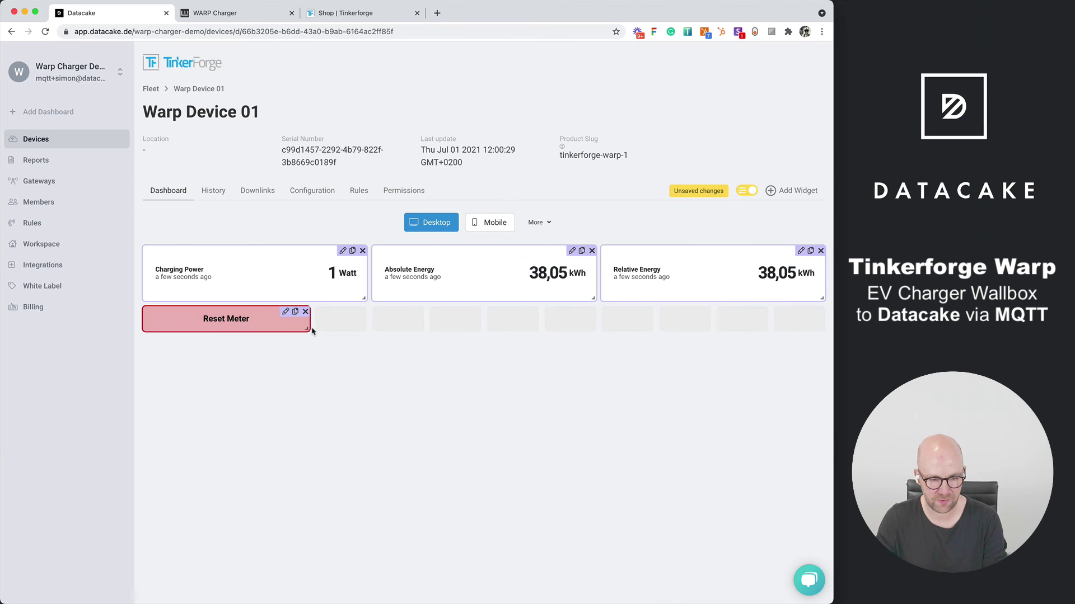
- Widen Reset Meter under Relative Energy, exit edit mode, and fire it to zero relative energy
{"action": "left_click_drag", "start_coordinate": [304, 330], "coordinate": [784, 322]}
{"action": "left_click", "coordinate": [748, 191]}
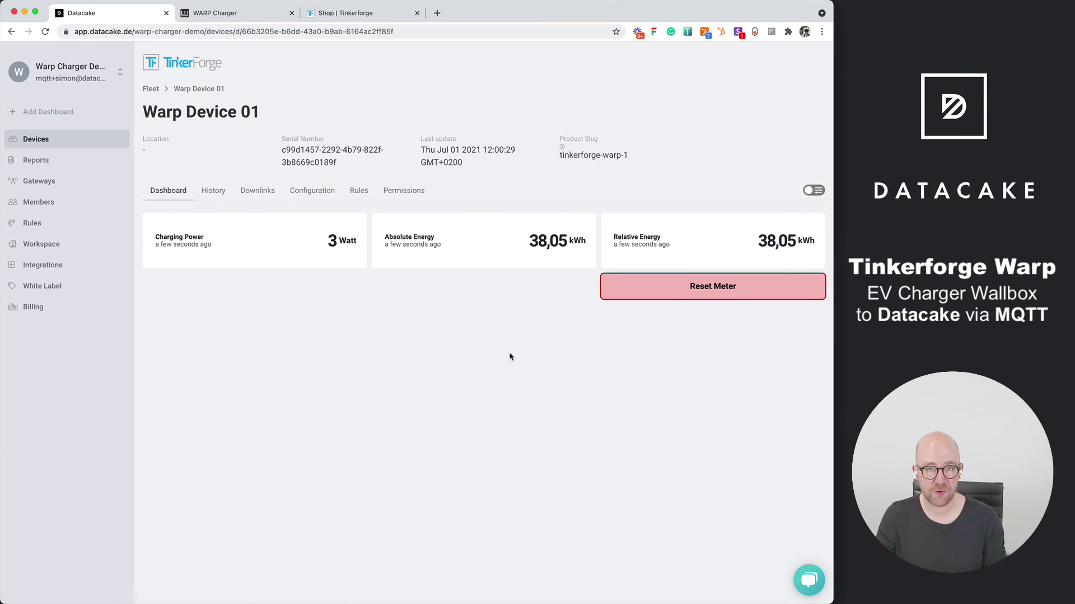
{"action": "left_click", "coordinate": [718, 294]}
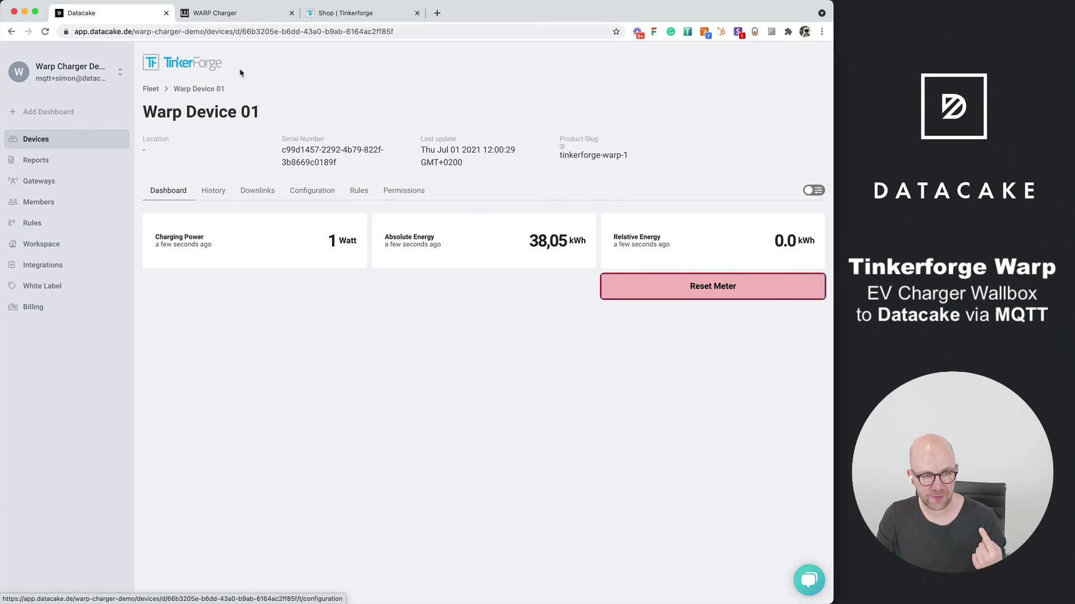
{"action": "key", "text": "super+Tab"}
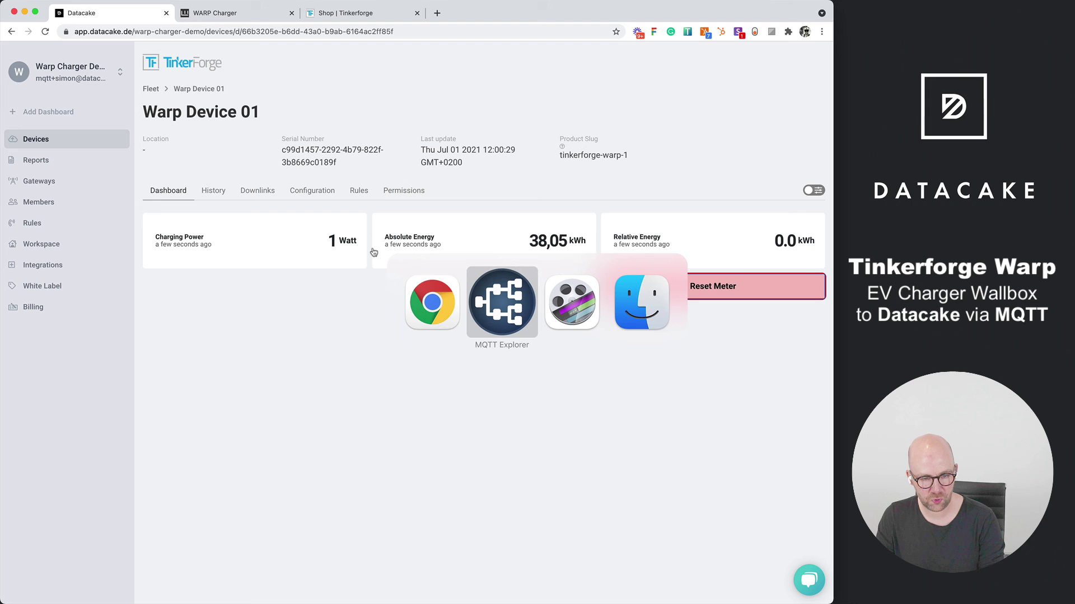
{"action": "left_click", "coordinate": [479, 297]}
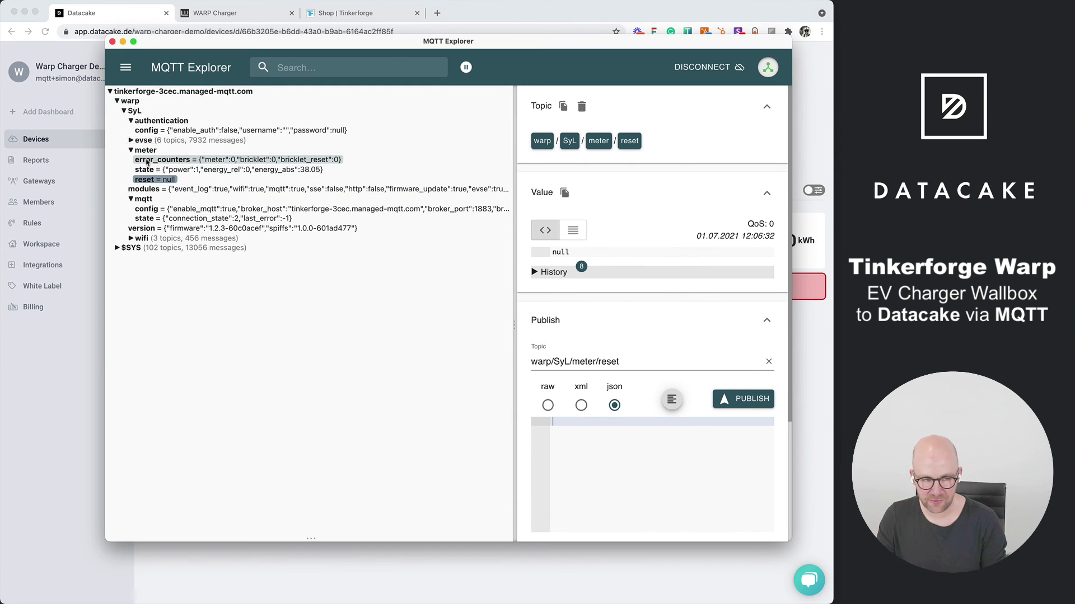
{"action": "left_click", "coordinate": [140, 140]}
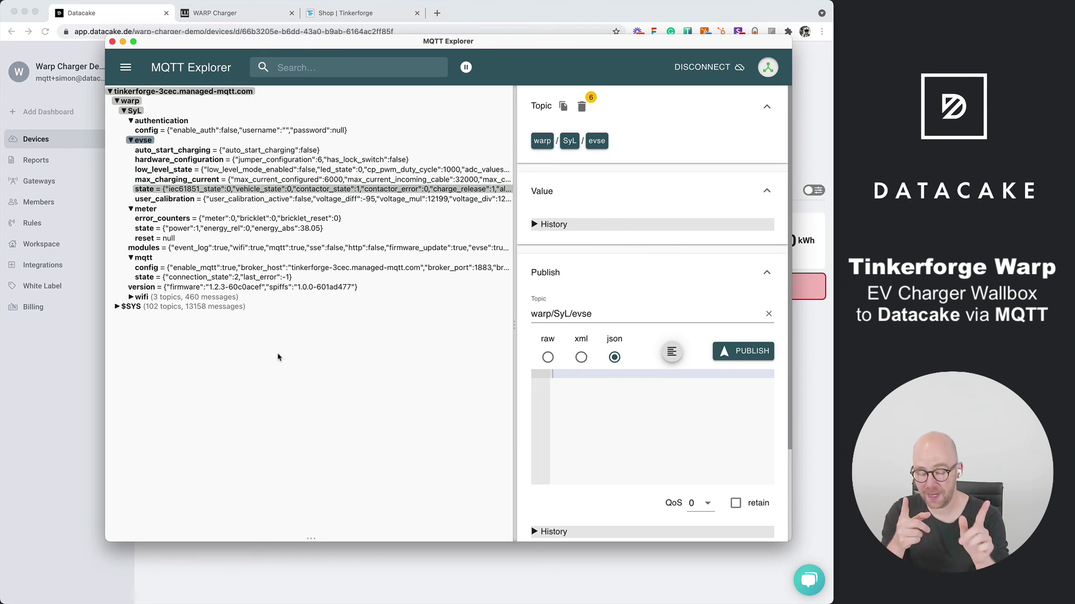
{"action": "key", "text": "super+Tab"}
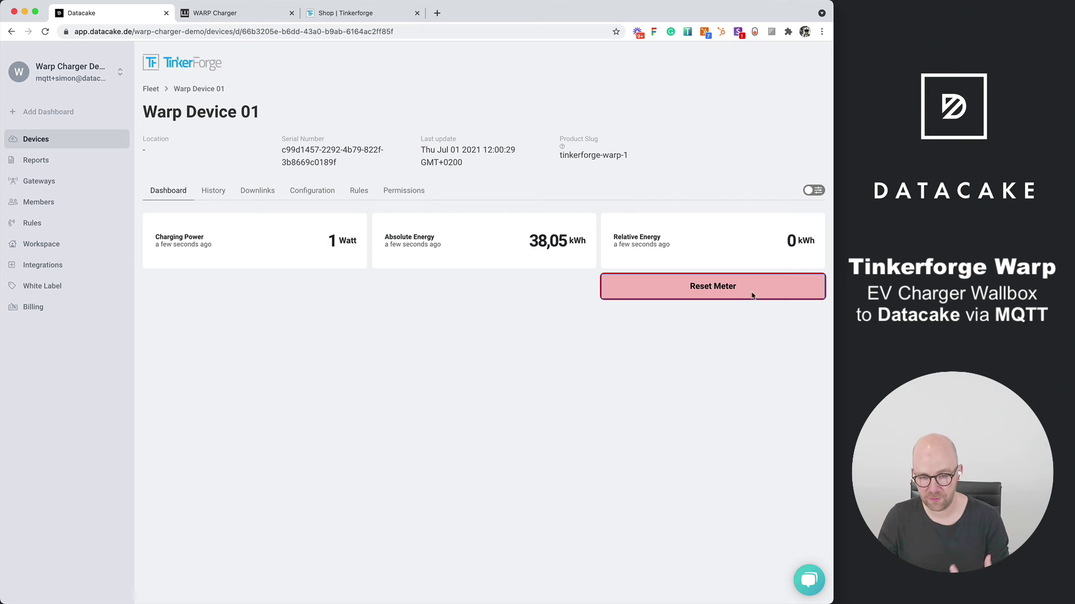
- Go from Warp Device 01's configuration to its Downlinks tab listing Reset Meter
{"action": "left_click", "coordinate": [302, 195]}
{"action": "left_click", "coordinate": [258, 193]}
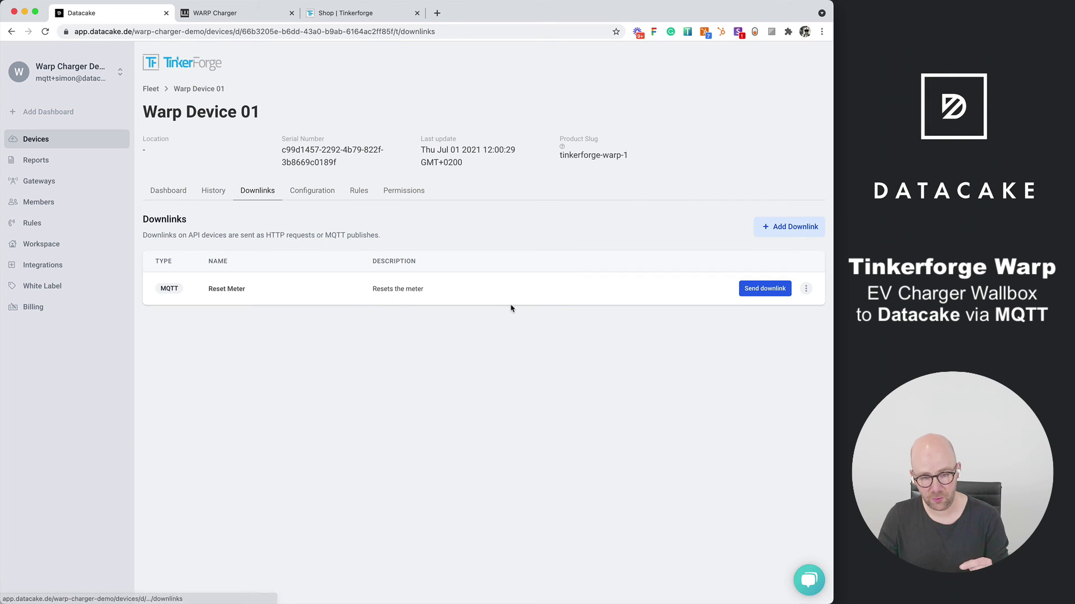